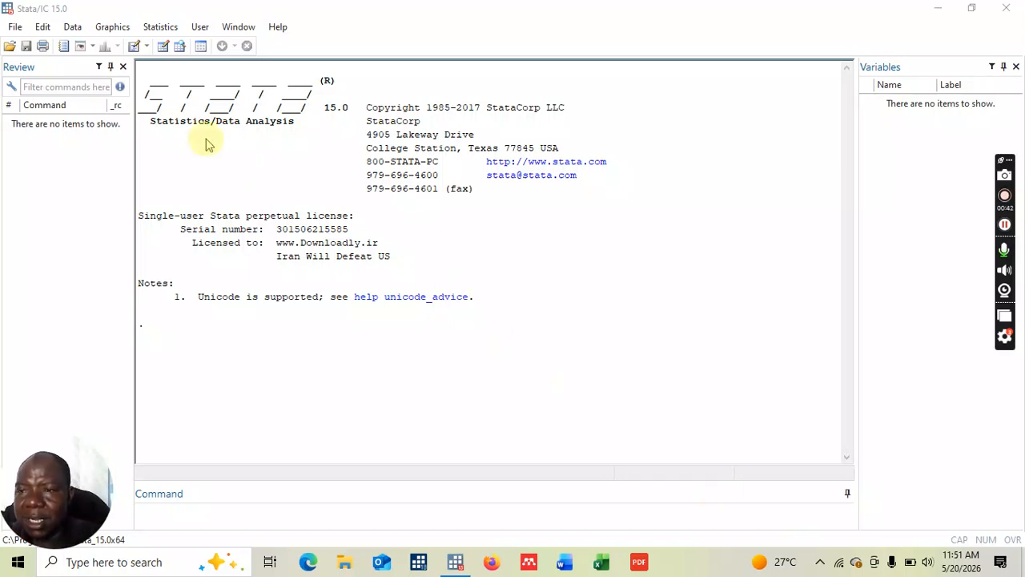
Import Sheet1 of the DATA-EXERCISE Excel file, treating the first row as variable names.
click(15, 28)
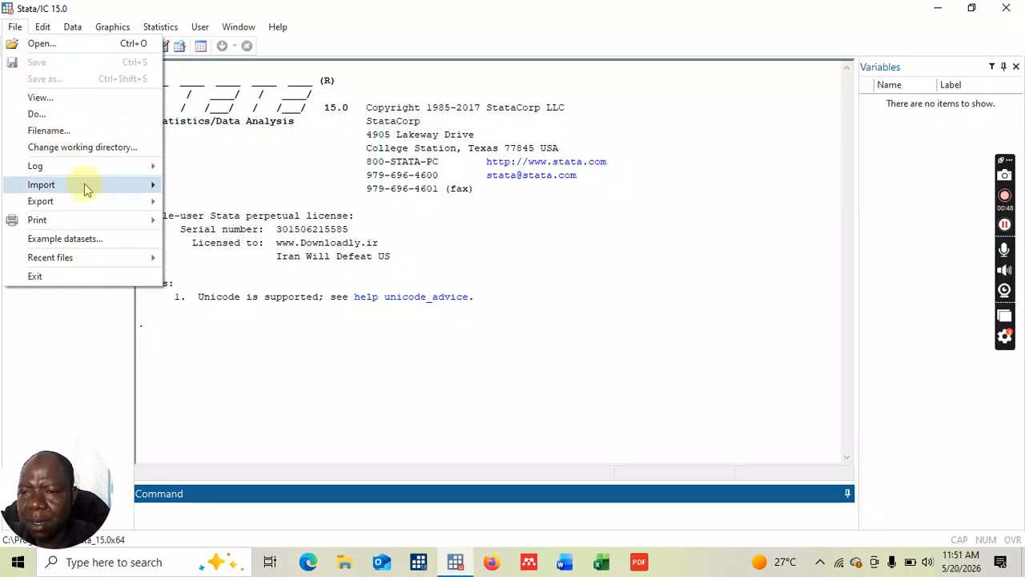
mouse_move(90, 191)
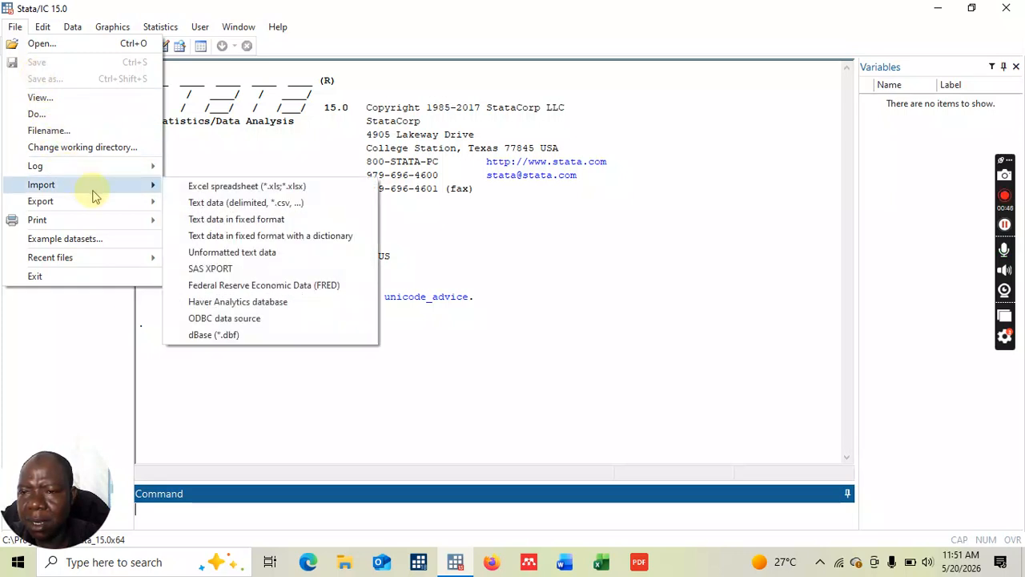
click(224, 188)
click(640, 163)
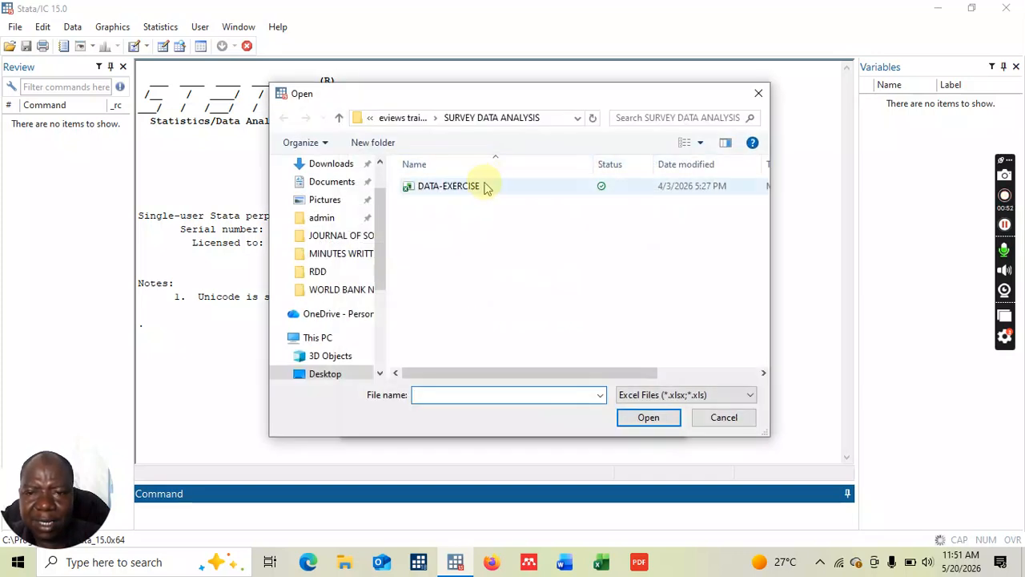
double_click(463, 189)
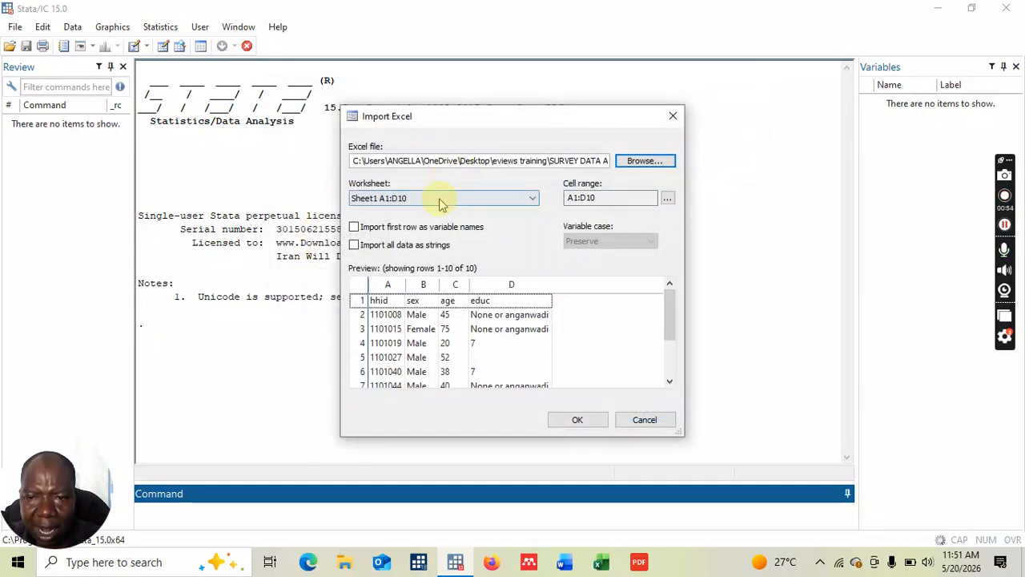
click(354, 227)
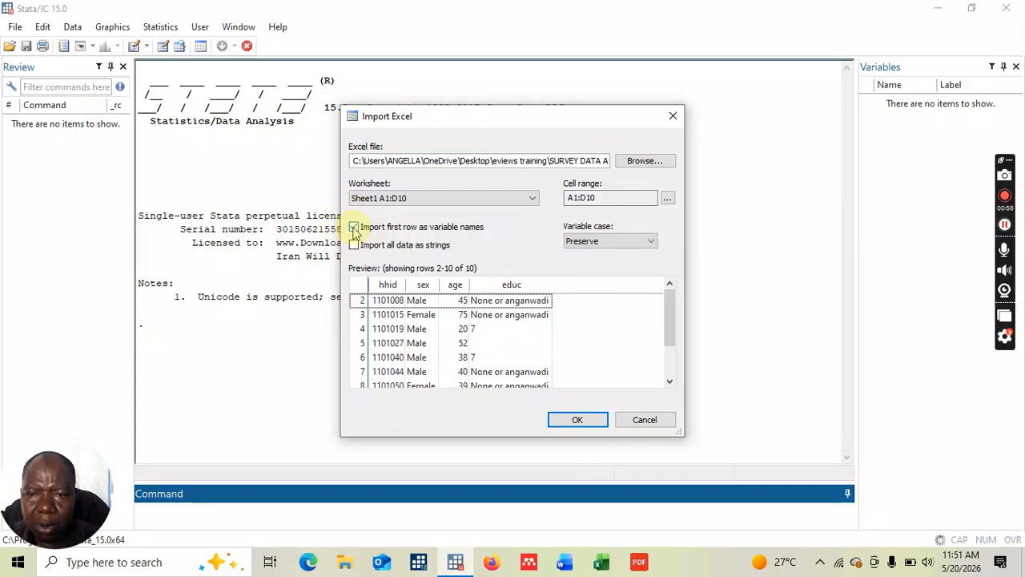
click(578, 421)
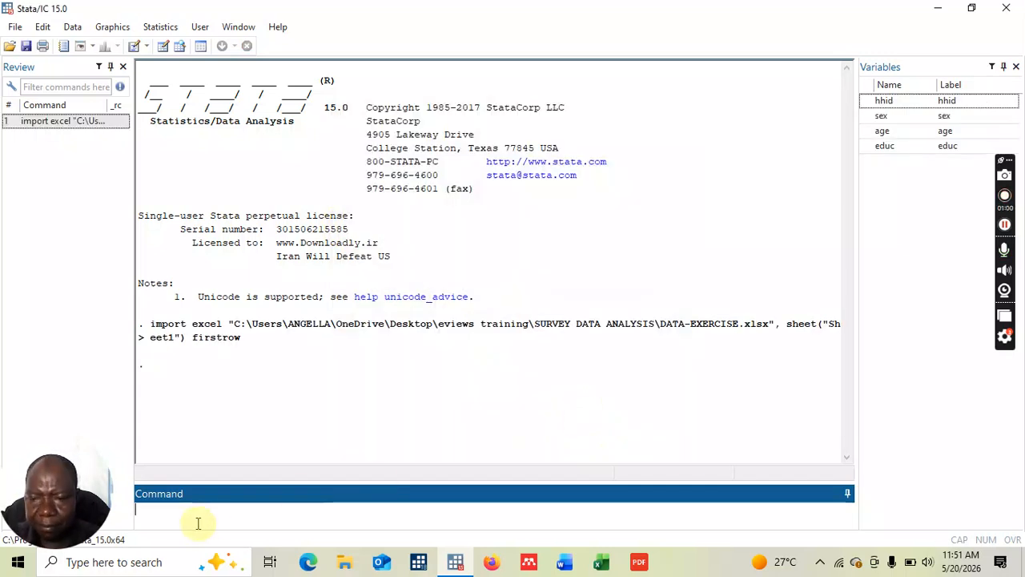
Browse the imported dataset with the br command, then close the data view.
text(br)
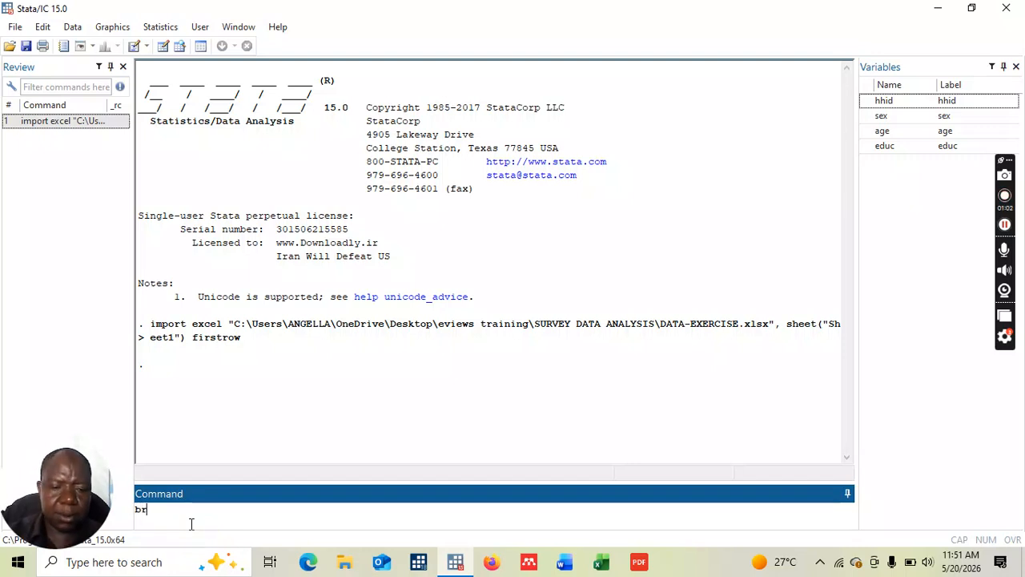
key(Return)
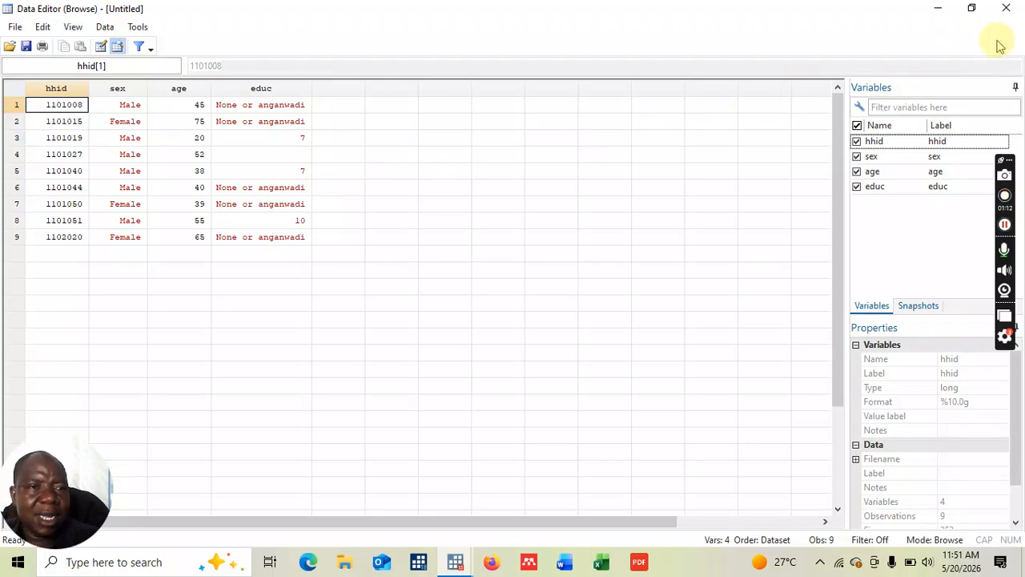
click(1007, 9)
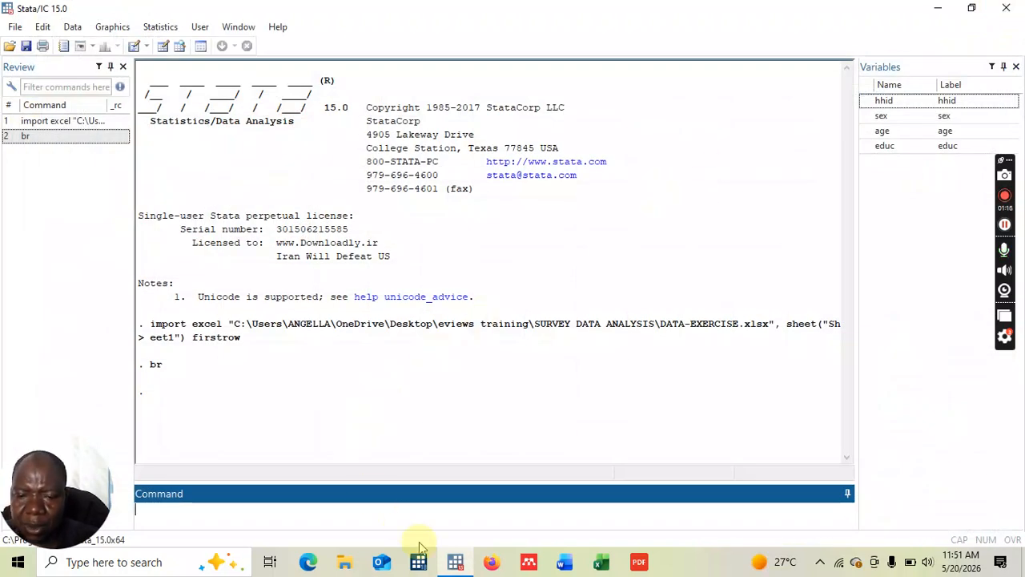
Open the do-file DOFILE EXERCISE from the SURVEY DATA ANALYSIS folder.
mouse_move(465, 568)
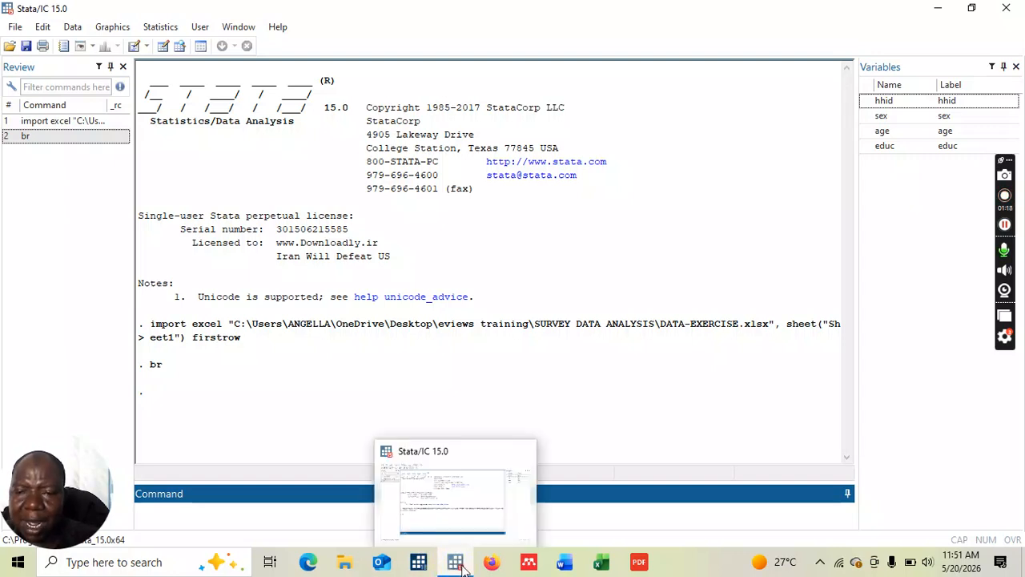
click(458, 526)
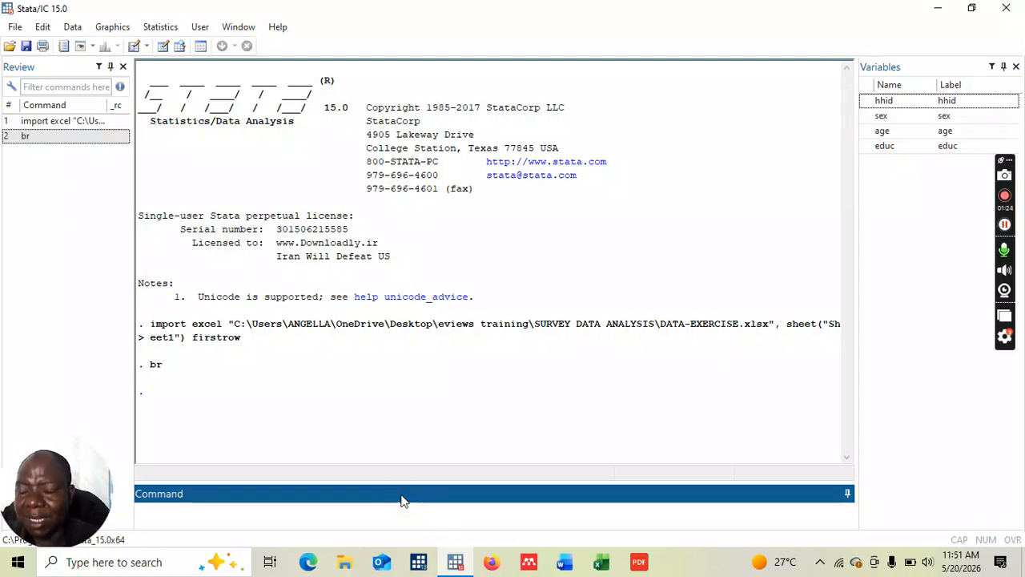
click(18, 34)
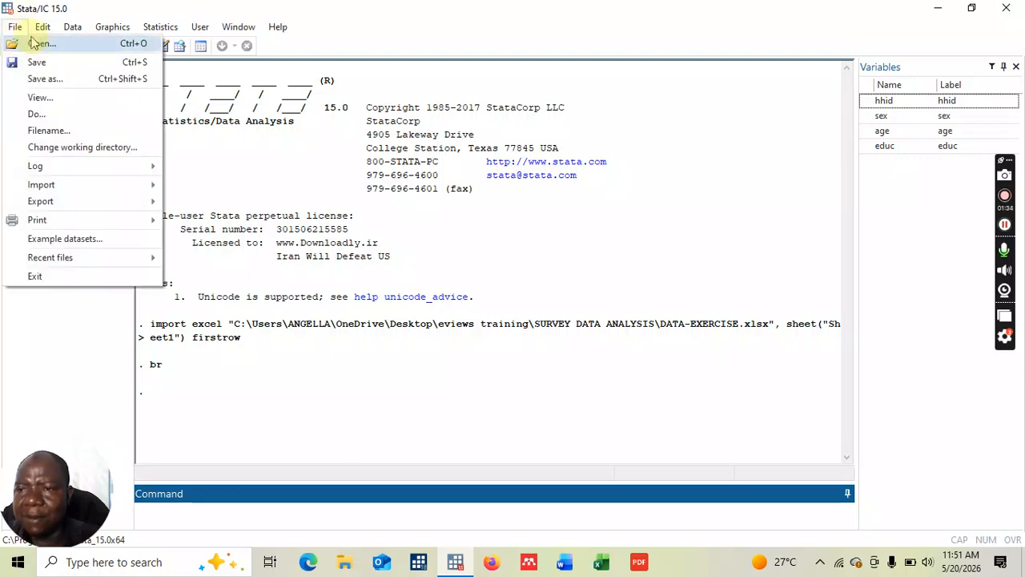
click(40, 44)
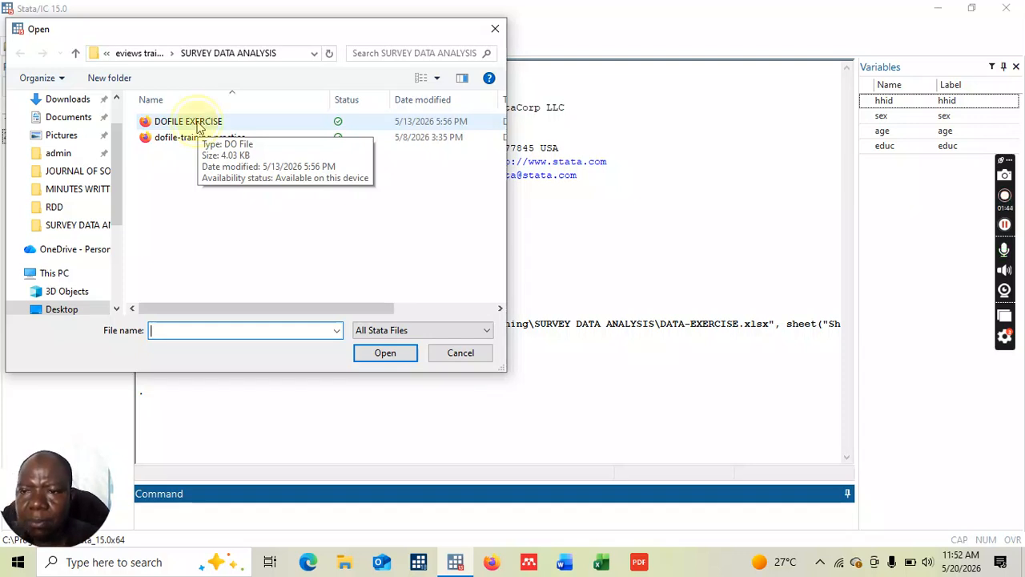
double_click(192, 122)
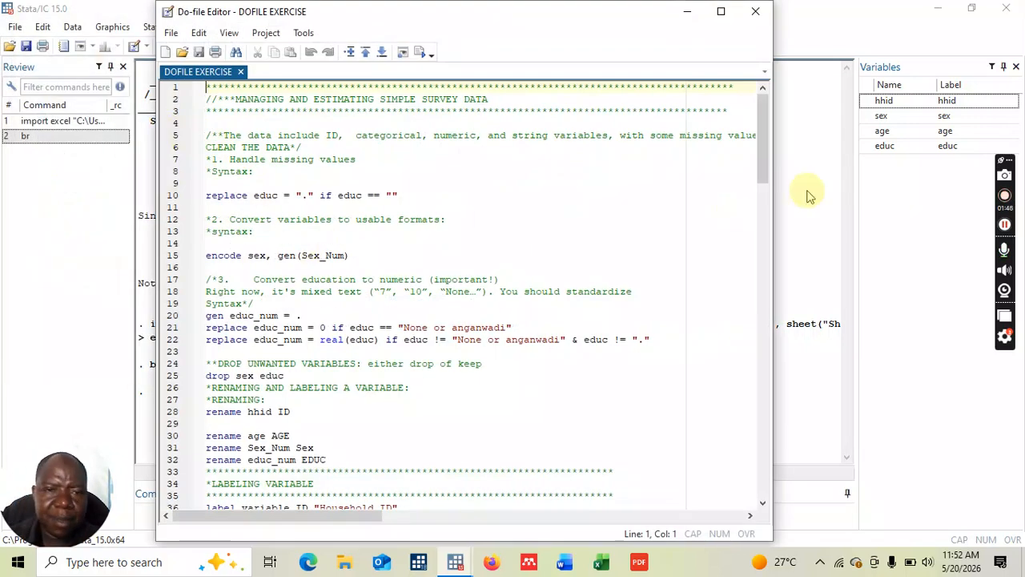
Execute only the cleaning and renaming block of the do-file, lines 10 to 32, from replace educ through rename educ_num EDUC.
mouse_move(763, 137)
mouse_down()
mouse_move(766, 285)
mouse_move(758, 120)
mouse_up()
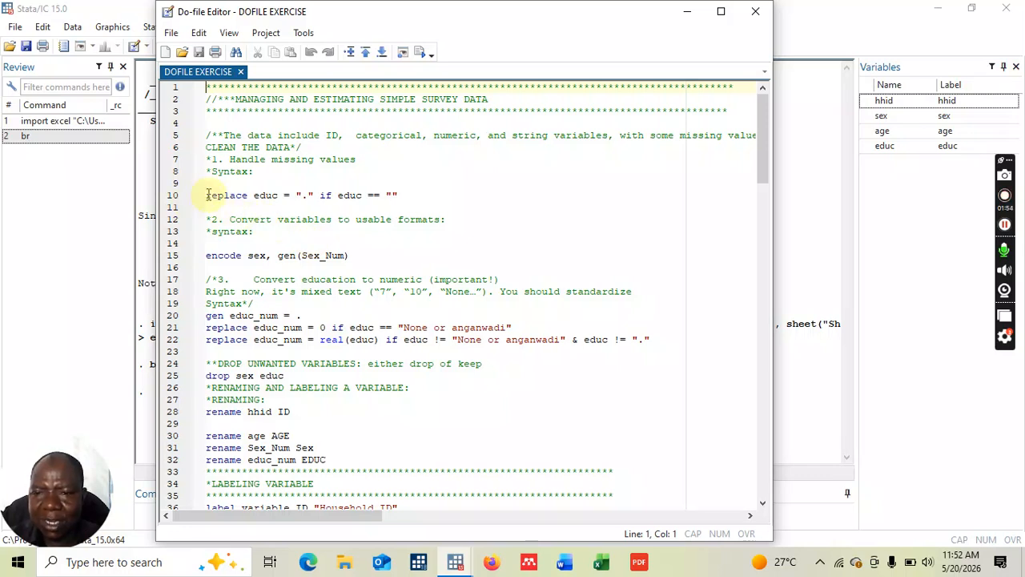
drag(206, 194, 562, 458)
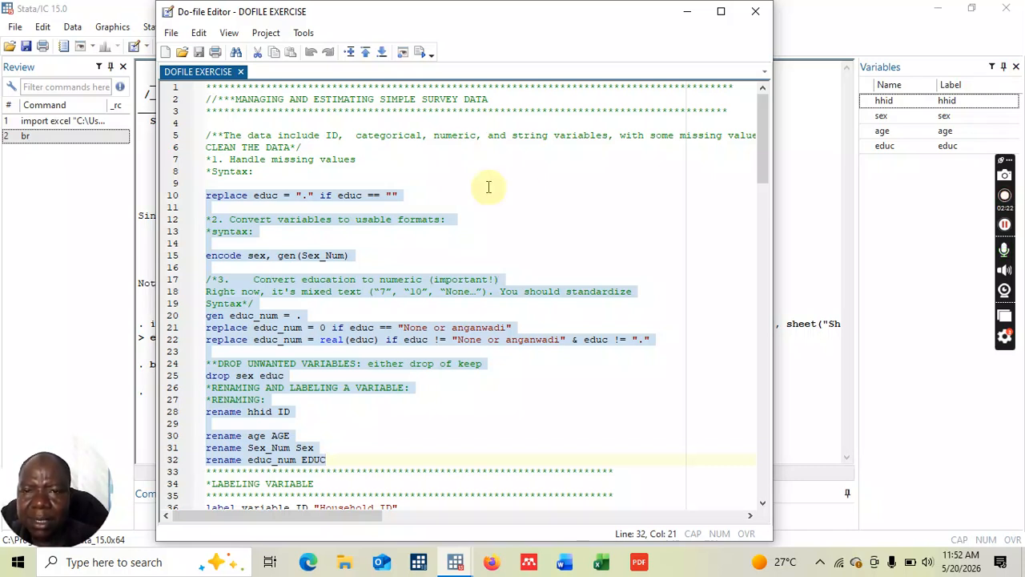
click(420, 52)
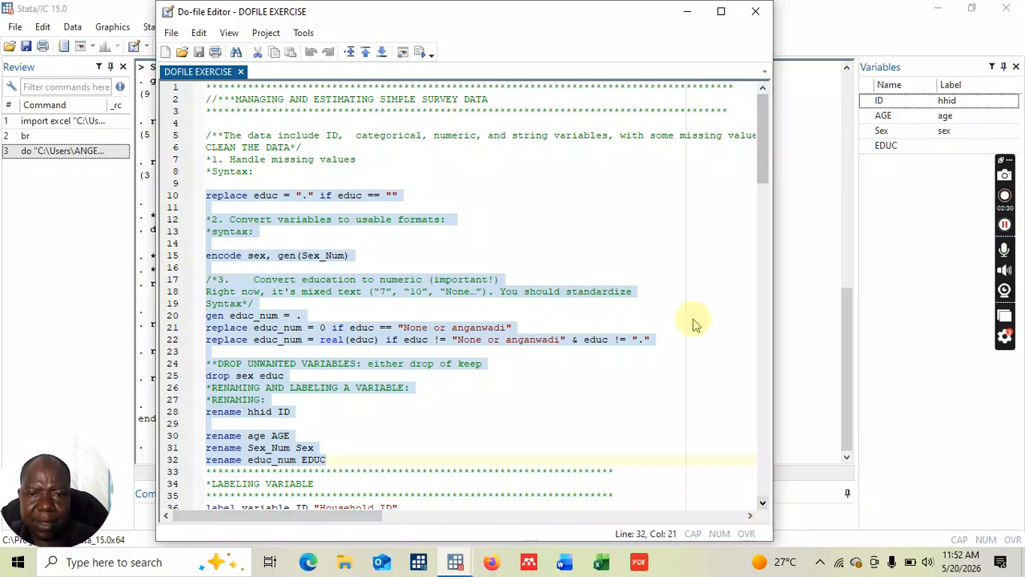
Return to the main Stata window and browse the cleaned dataset with br, then close the data view.
mouse_move(464, 563)
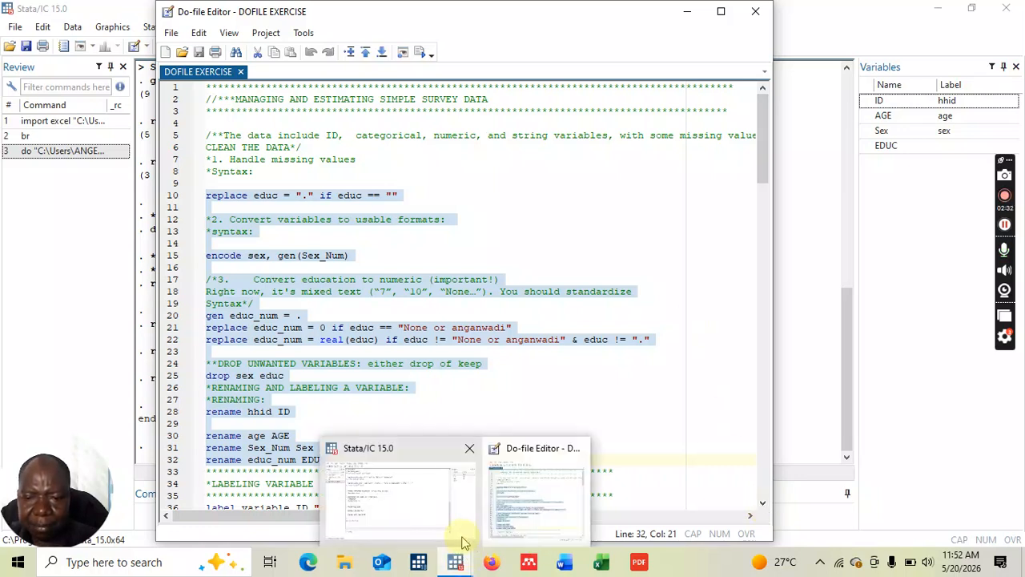
click(419, 498)
text(br)
key(Return)
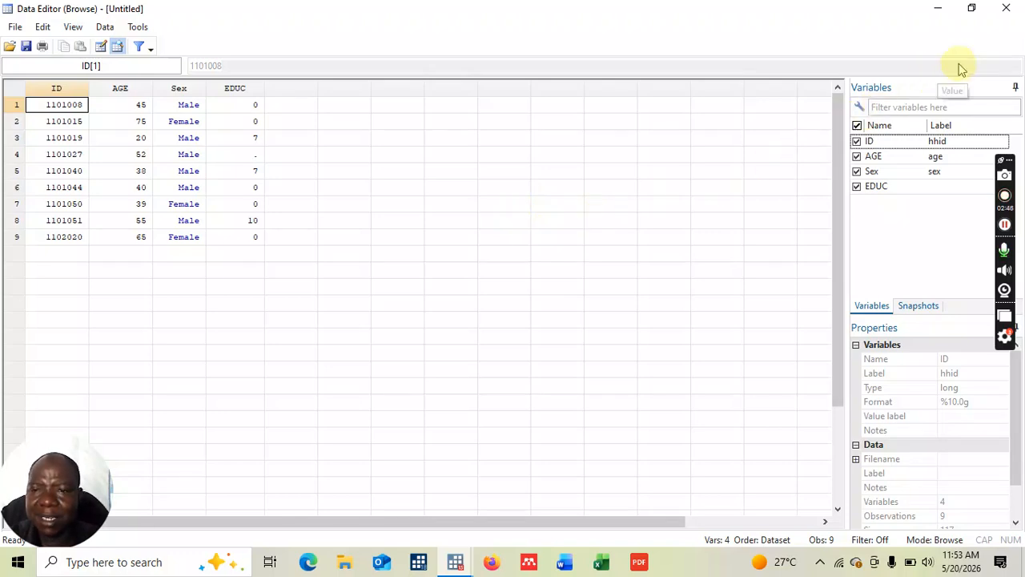
click(1008, 11)
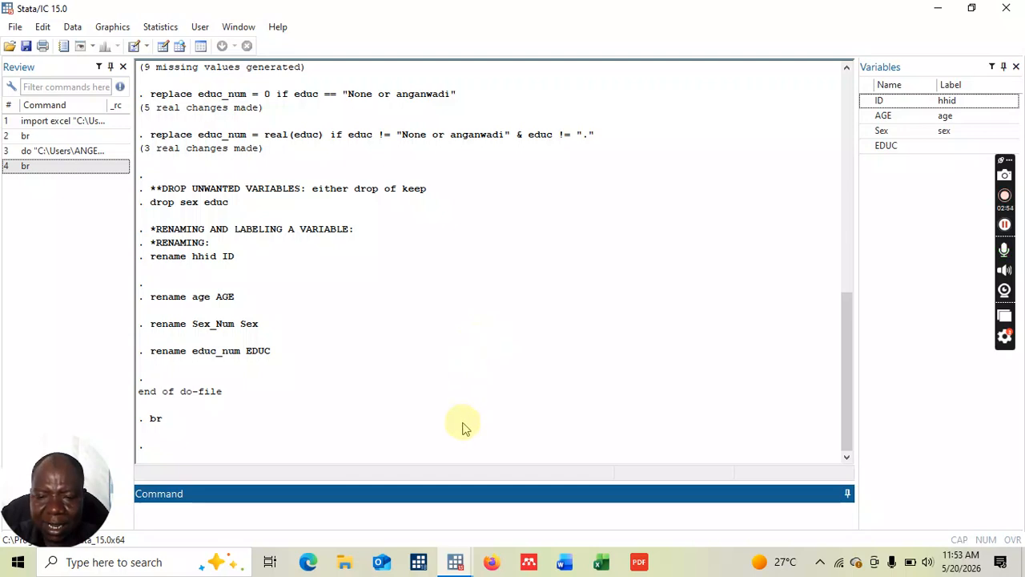
Execute the four label variable commands for ID, AGE, Sex and EDUC in the do-file, lines 36 to 39.
mouse_move(455, 563)
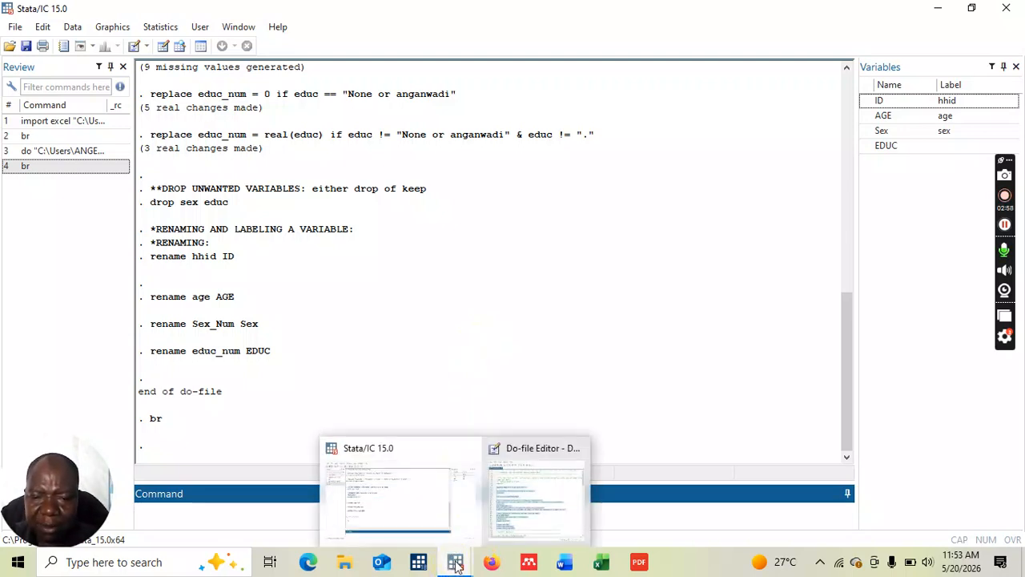
click(531, 522)
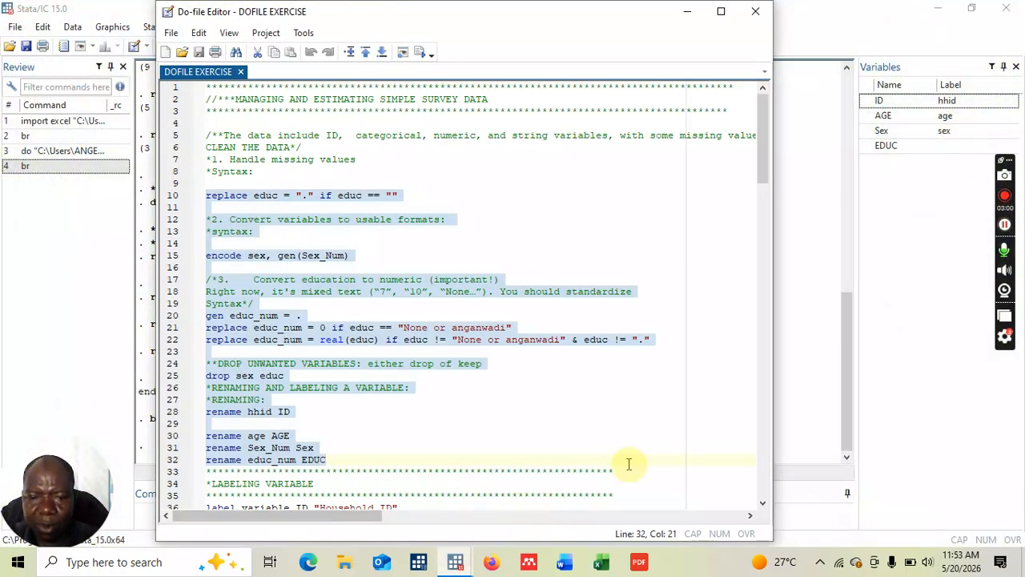
drag(763, 504, 762, 504)
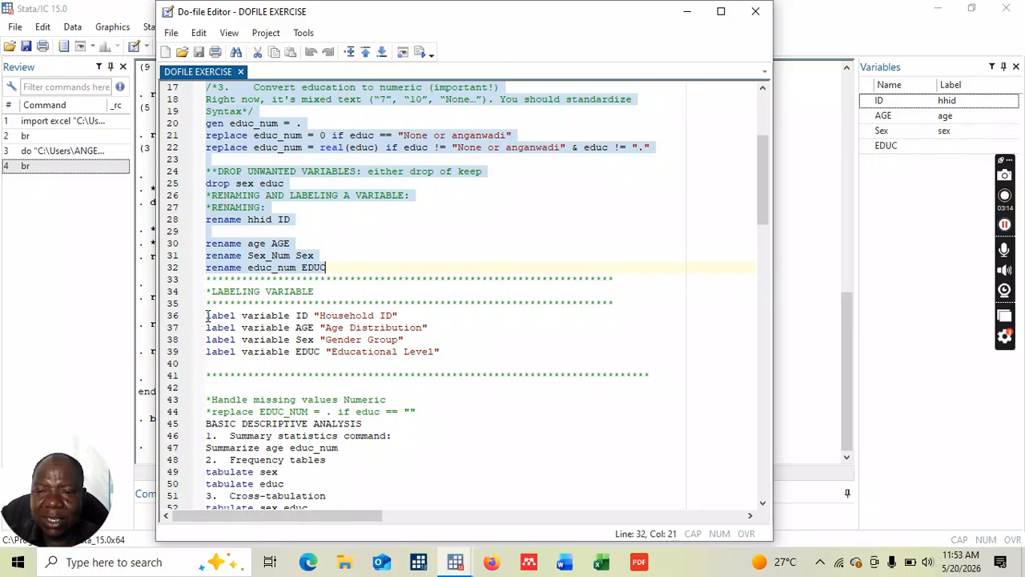
drag(207, 315, 441, 350)
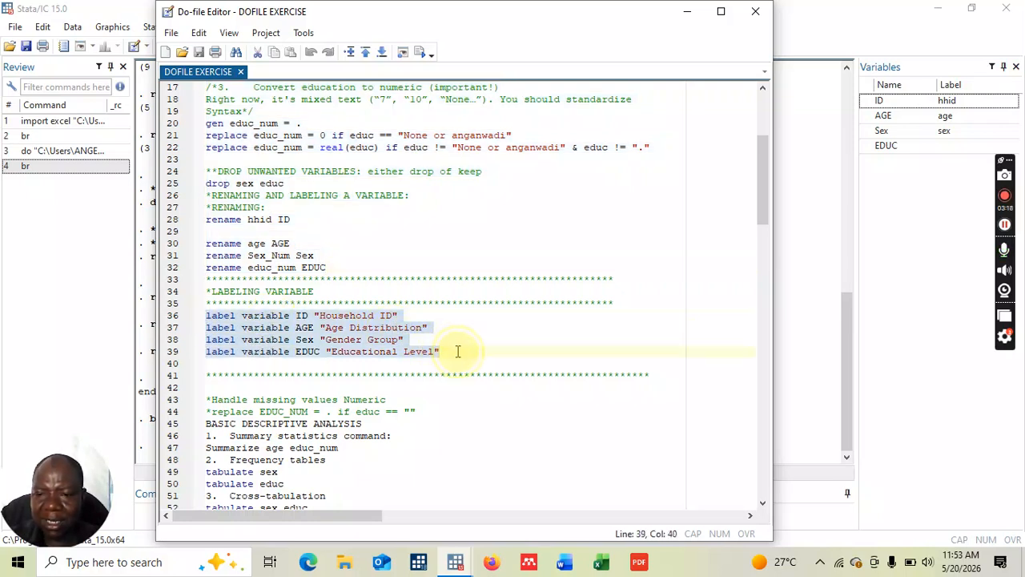
click(425, 60)
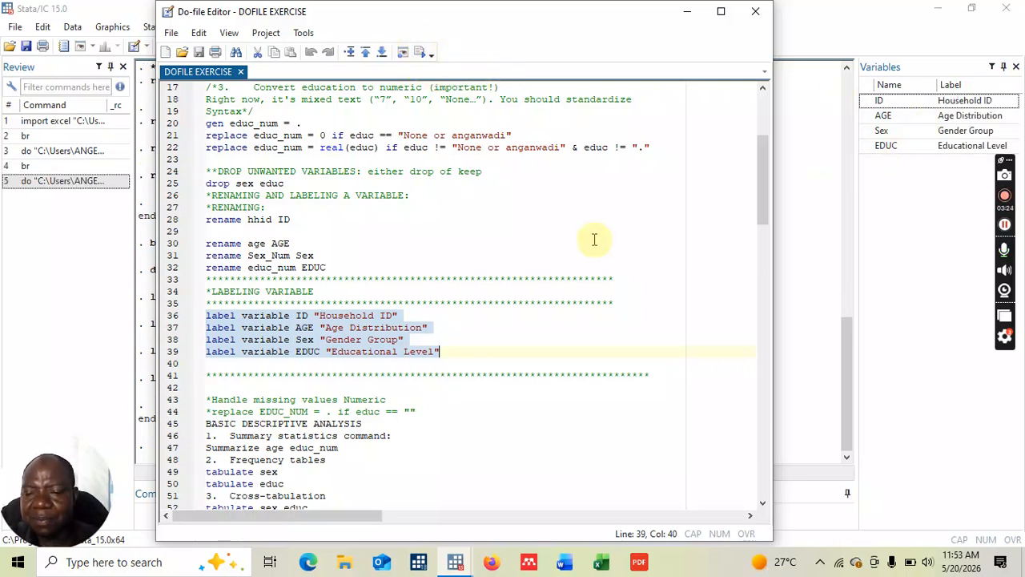
Comment out lines 45 to 48 of the do-file with asterisks, from BASIC DESCRIPTIVE ANALYSIS through 2. Frequency tables.
click(763, 506)
click(762, 506)
click(762, 506)
click(762, 506)
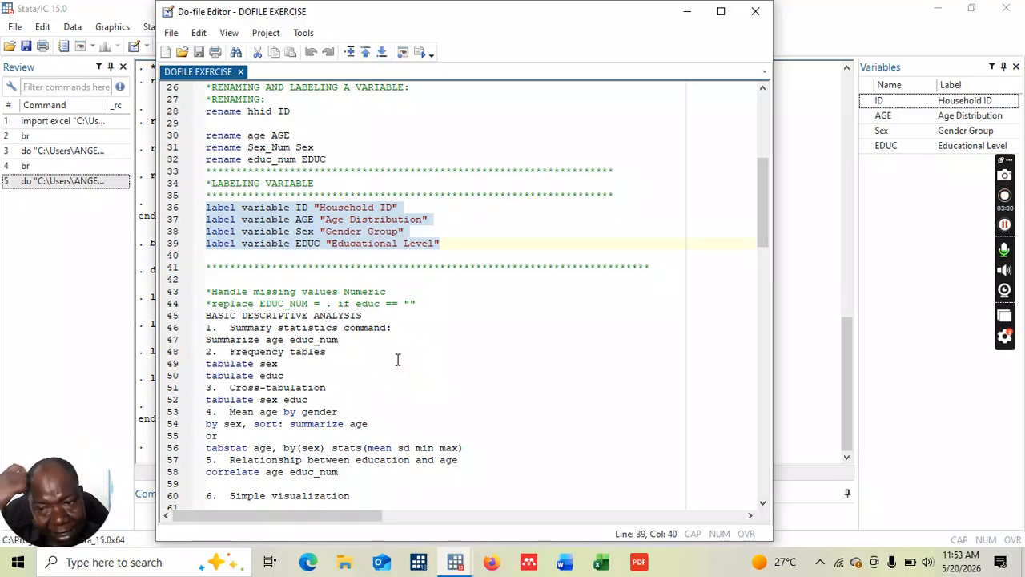
click(207, 316)
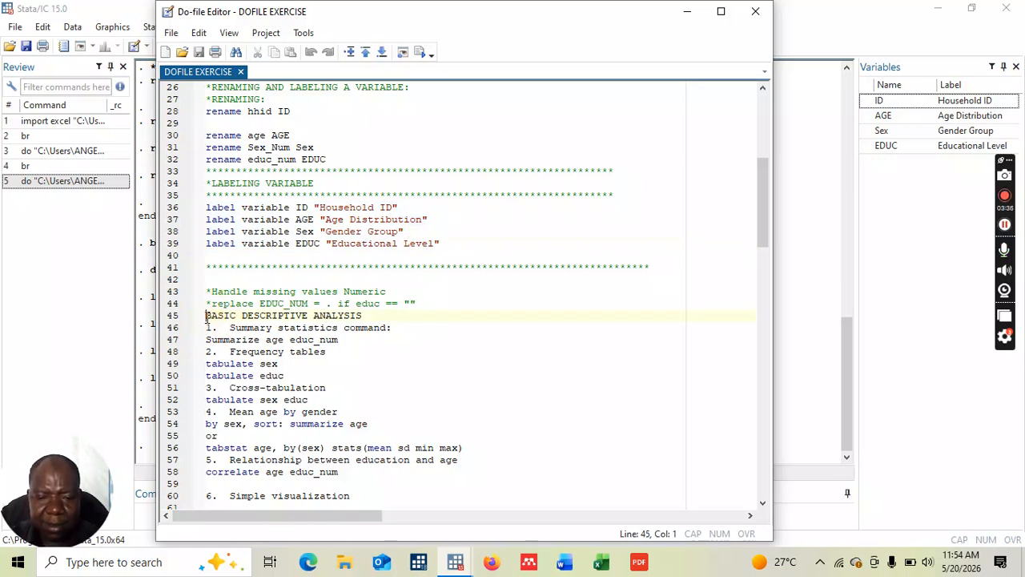
text(*)
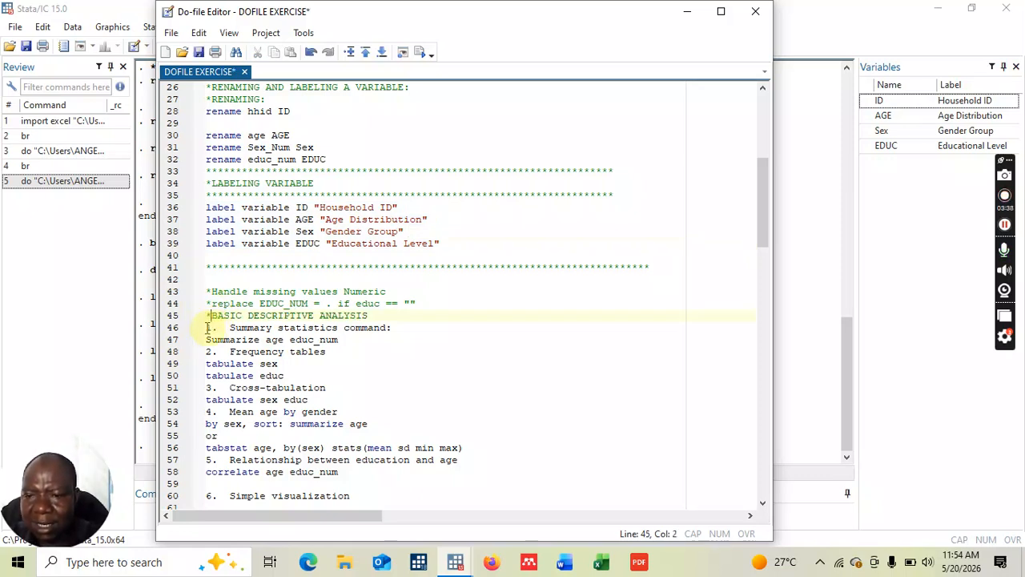
key(Right)
text(*)
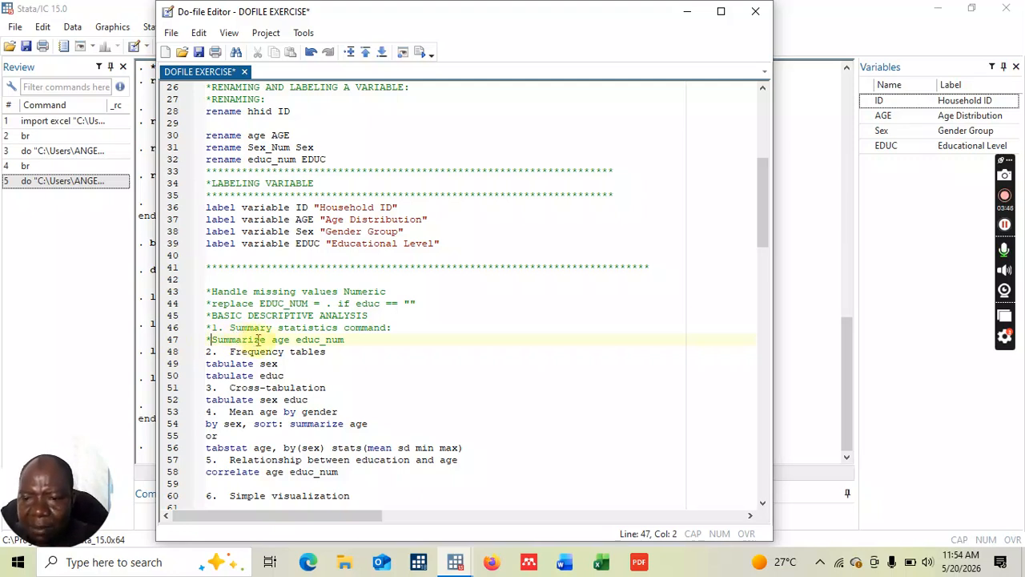
click(207, 354)
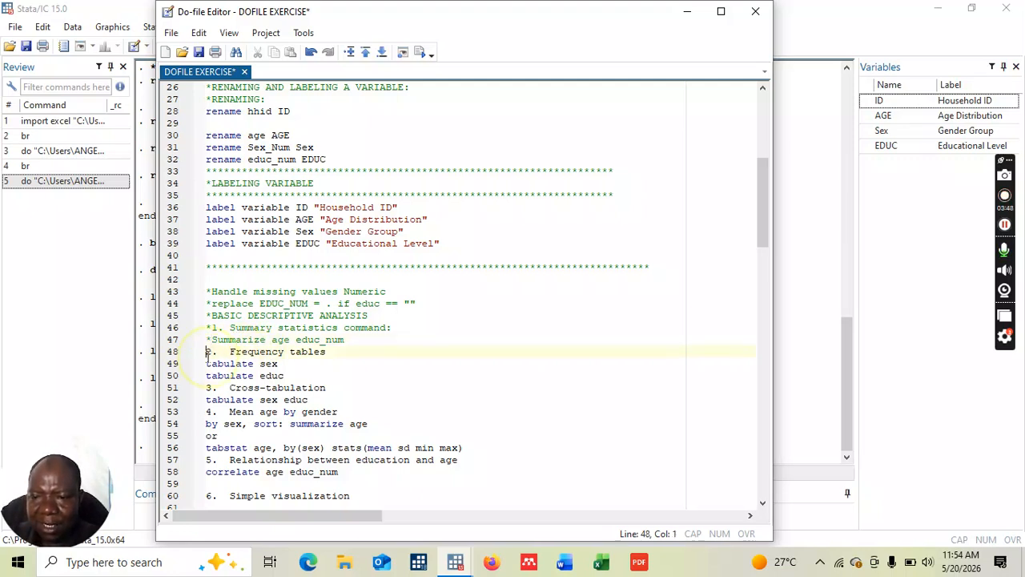
text(*)
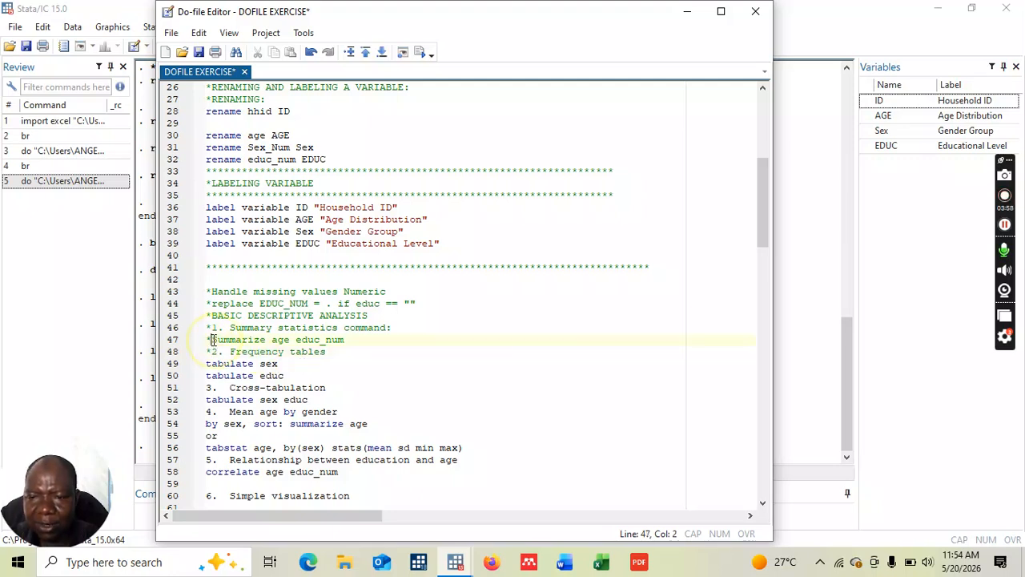
Uncomment the Summarize age educ_num line and insert a blank line above it.
key(BackSpace)
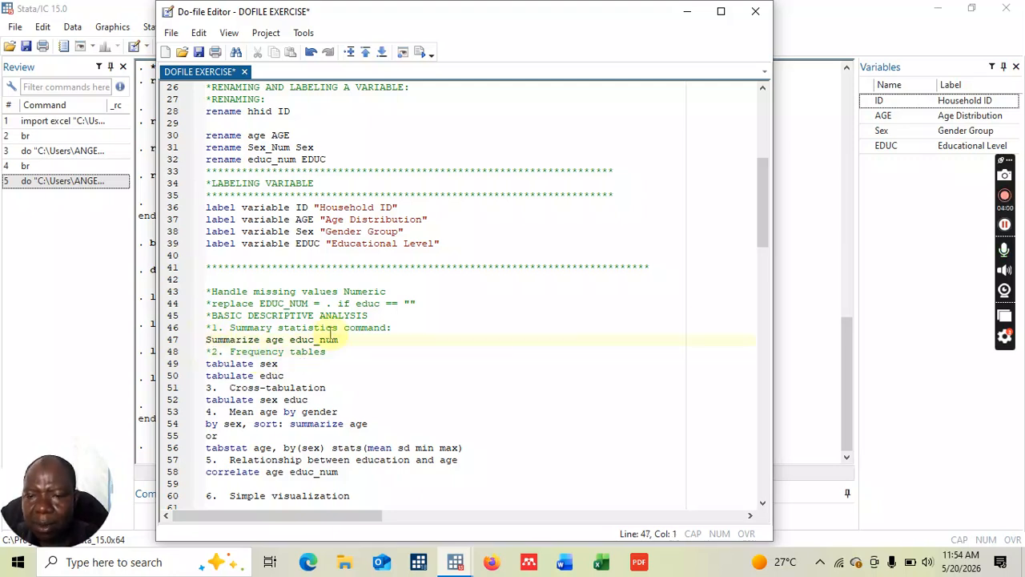
click(402, 332)
key(Return)
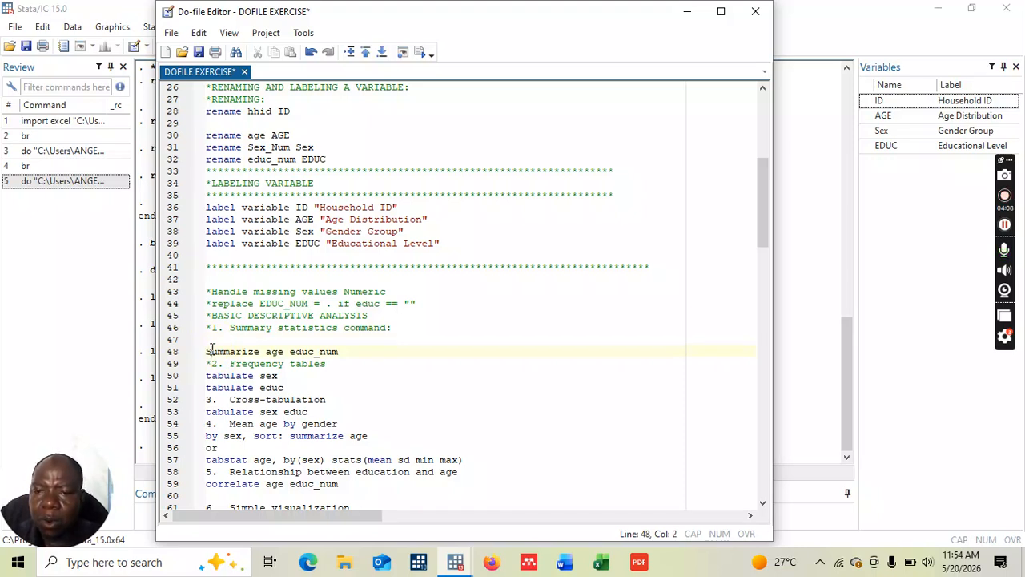
key(BackSpace)
text(s)
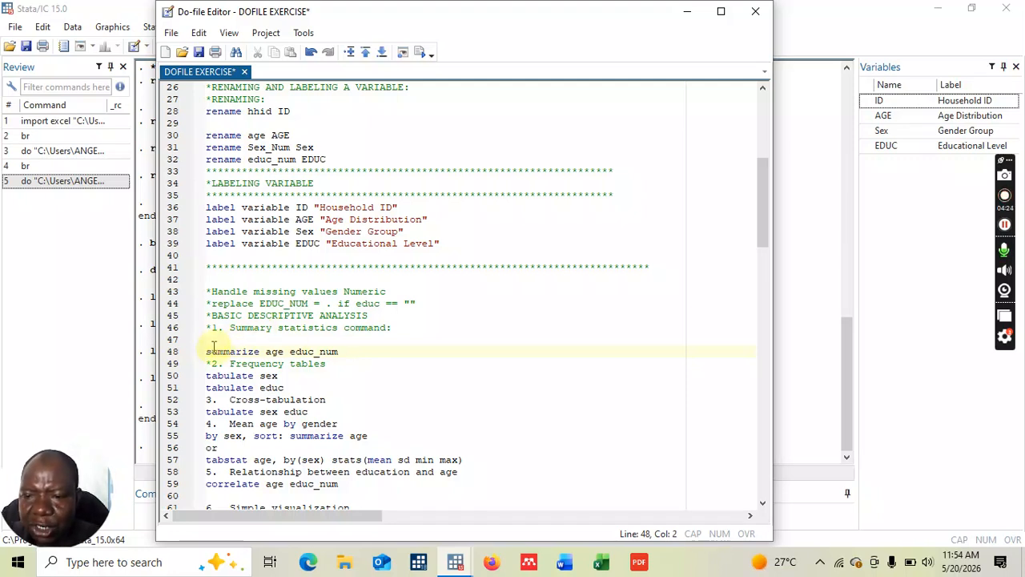
key(BackSpace)
text(S)
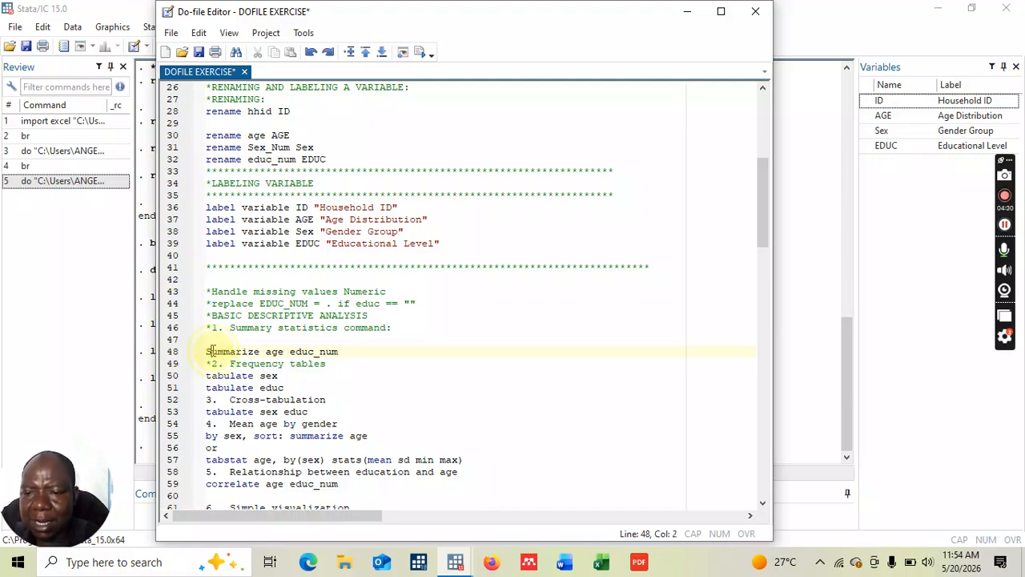
Change the command on line 48 to lowercase summarize and replace its age variable with AGE.
key(BackSpace)
text(s)
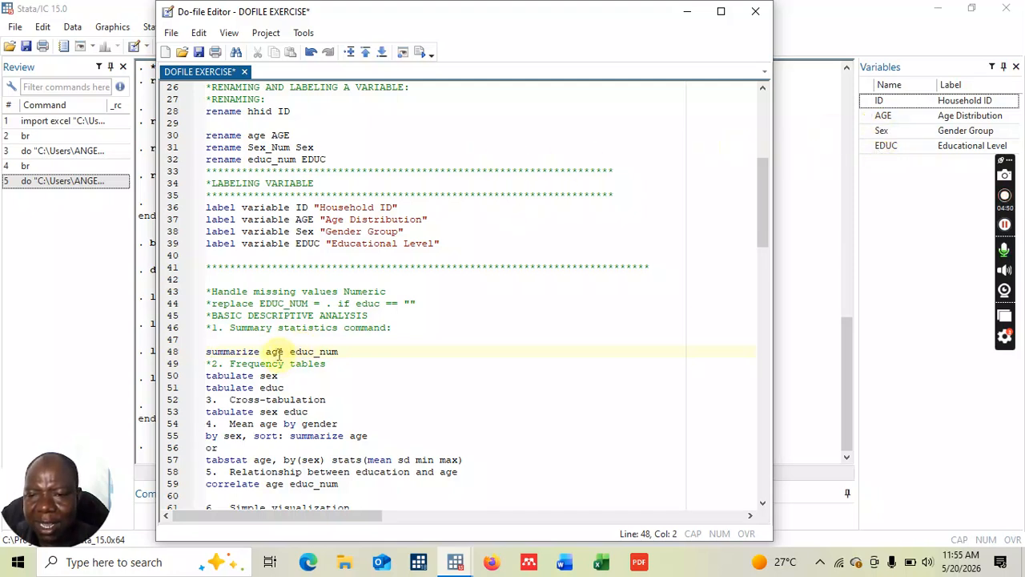
click(282, 353)
key(BackSpace)
key(BackSpace)
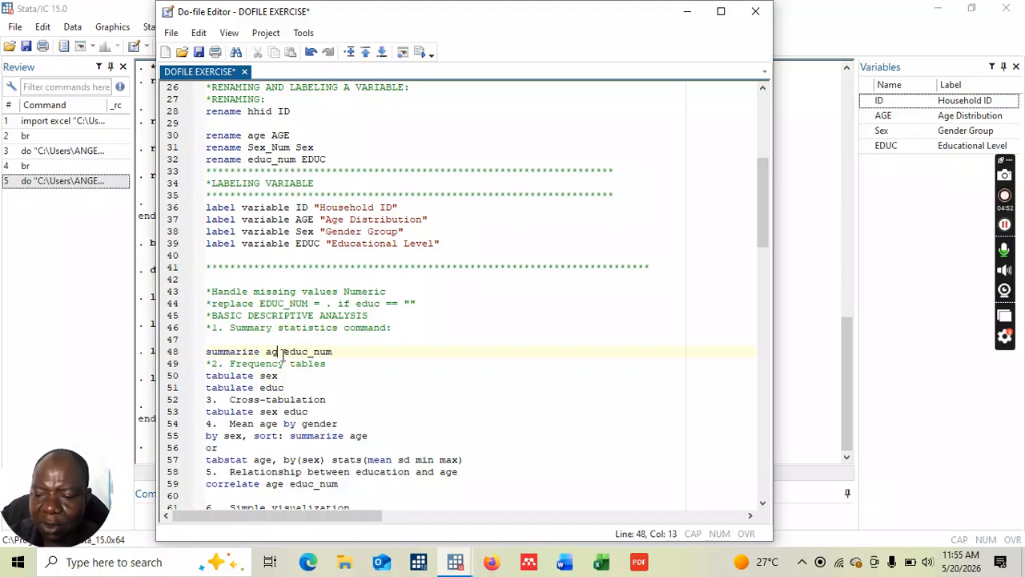
key(BackSpace)
key(Caps_Lock)
text(AGE)
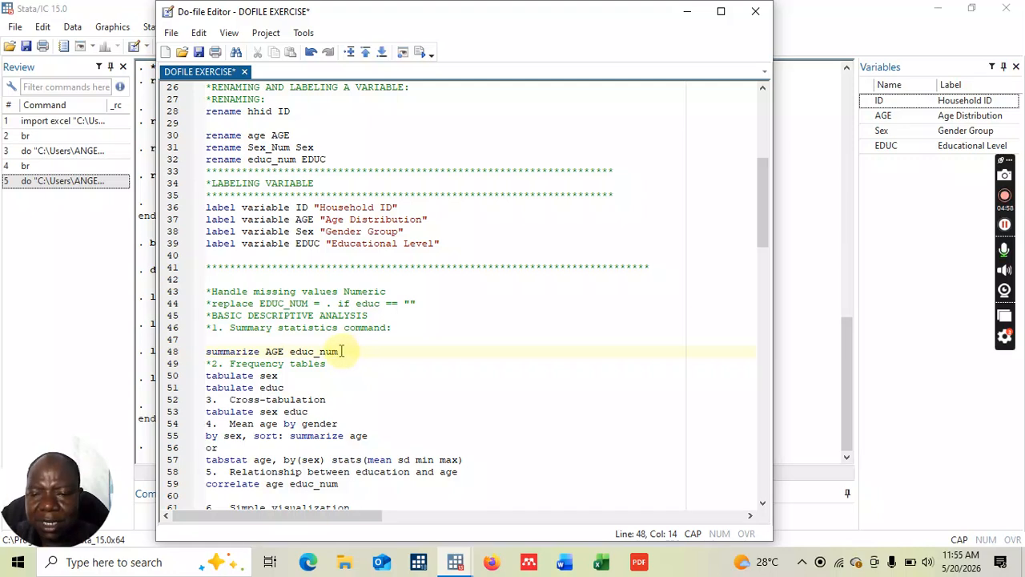
Replace educ_num with EDUC in the summarize command on line 48.
key(BackSpace)
key(BackSpace)
key(BackSpace)
key(BackSpace)
key(BackSpace)
key(BackSpace)
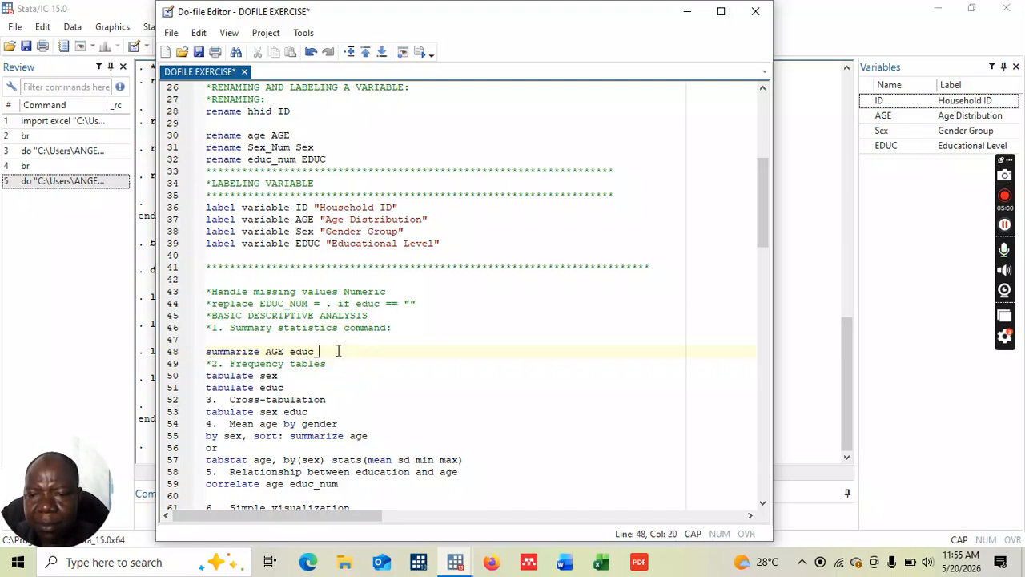
key(BackSpace)
key(BackSpace)
text(EDUC)
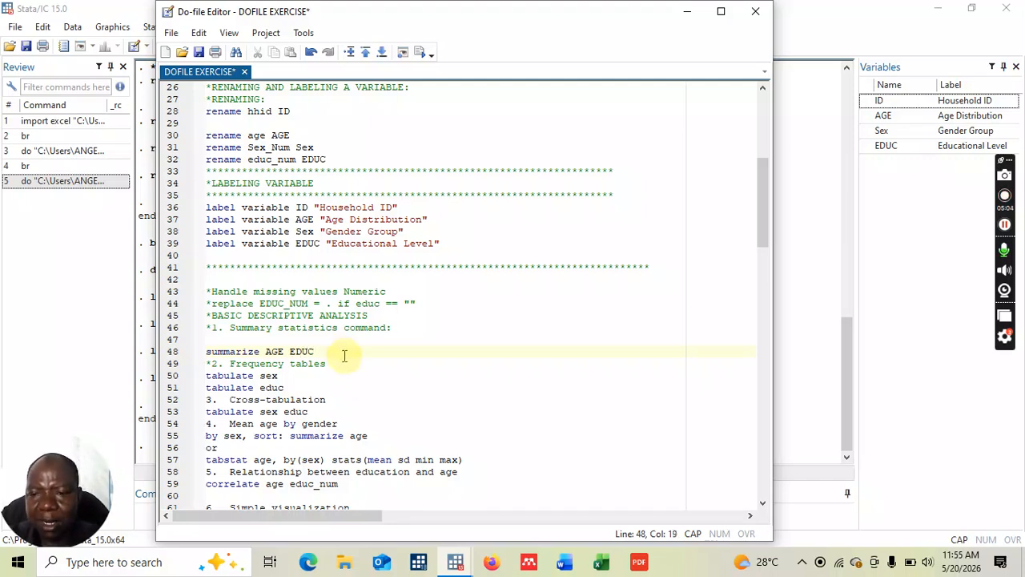
Execute only the summarize AGE EDUC line and show its output in the main Stata window.
drag(207, 353, 373, 347)
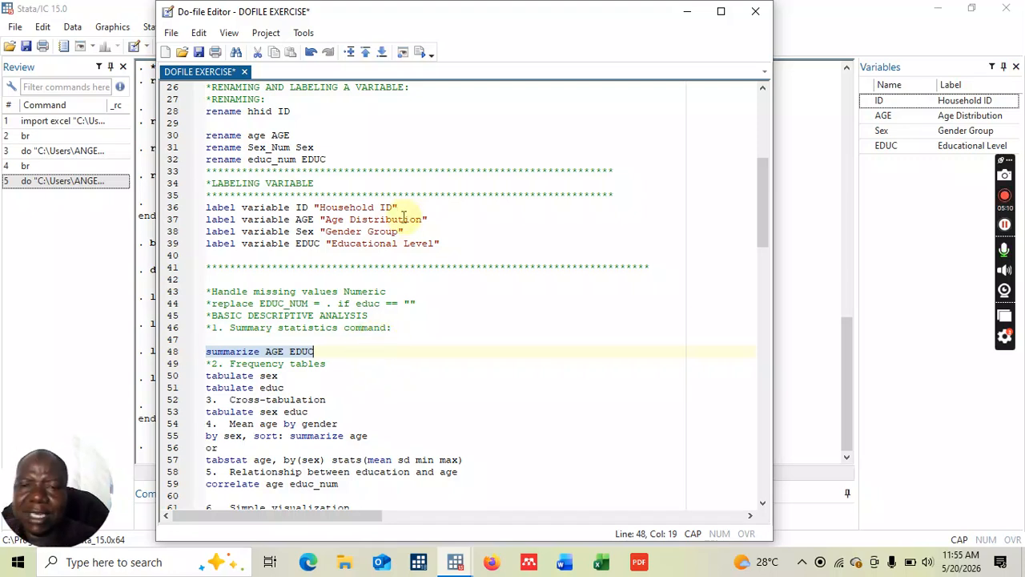
click(420, 53)
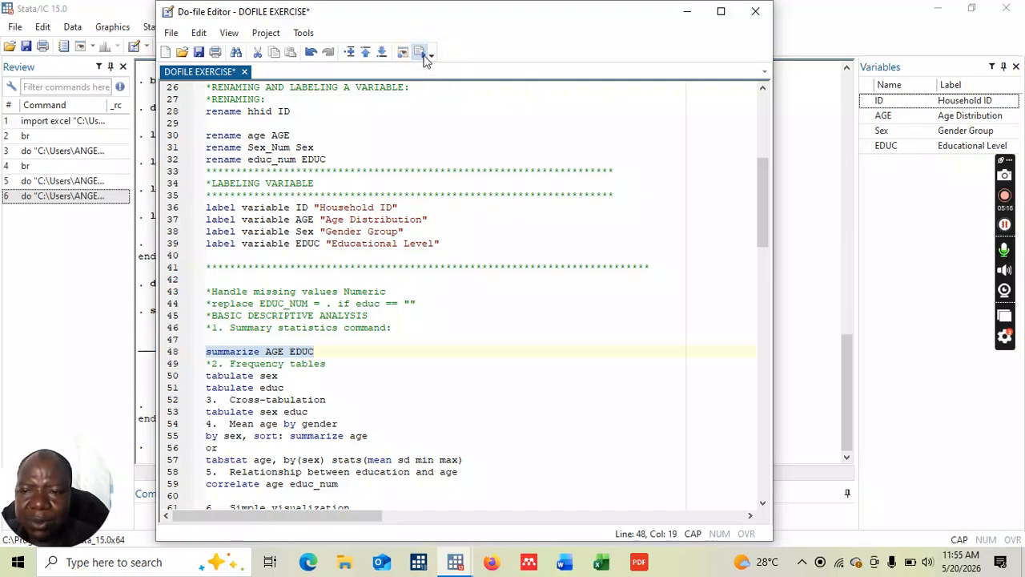
click(687, 12)
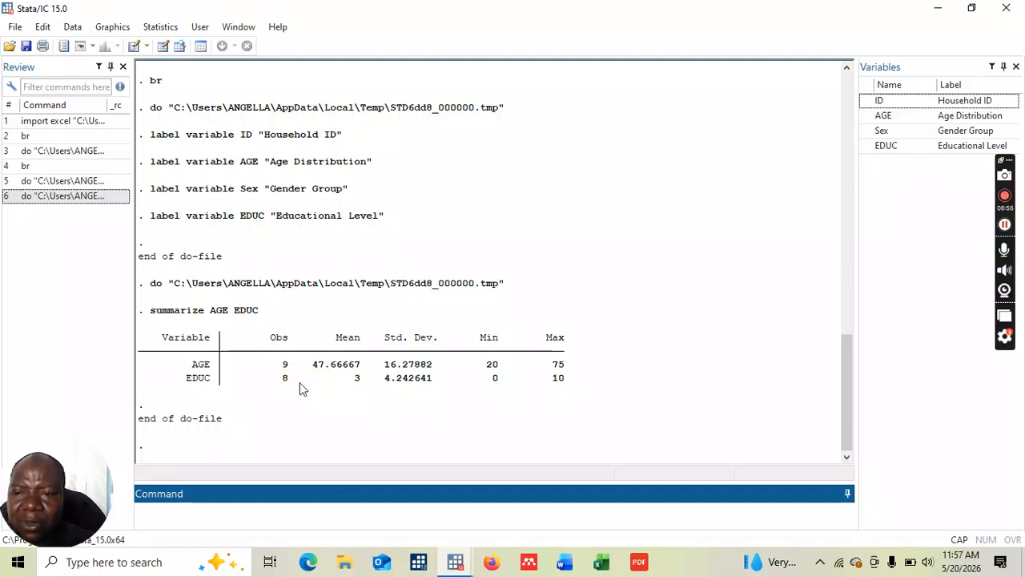
Return to the do-file and change the frequency table commands on lines 50 and 51 to tabulate Sex and tabulate EDUC.
mouse_move(455, 564)
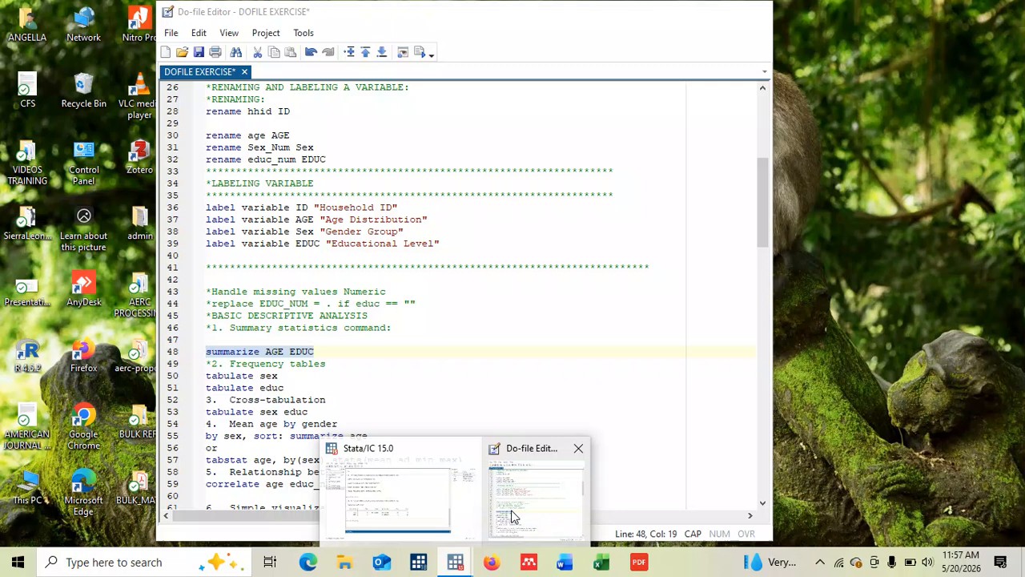
click(509, 517)
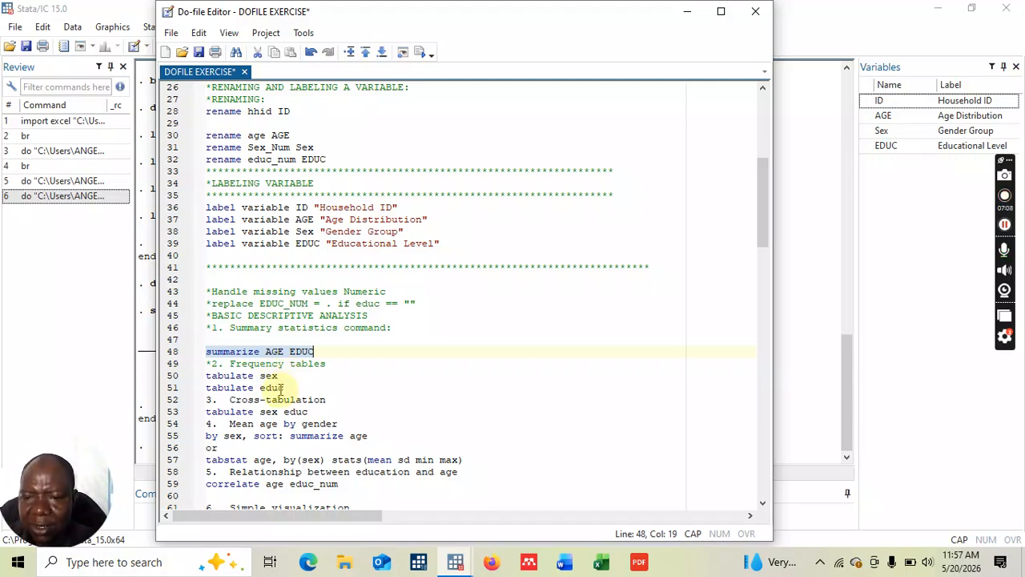
click(280, 376)
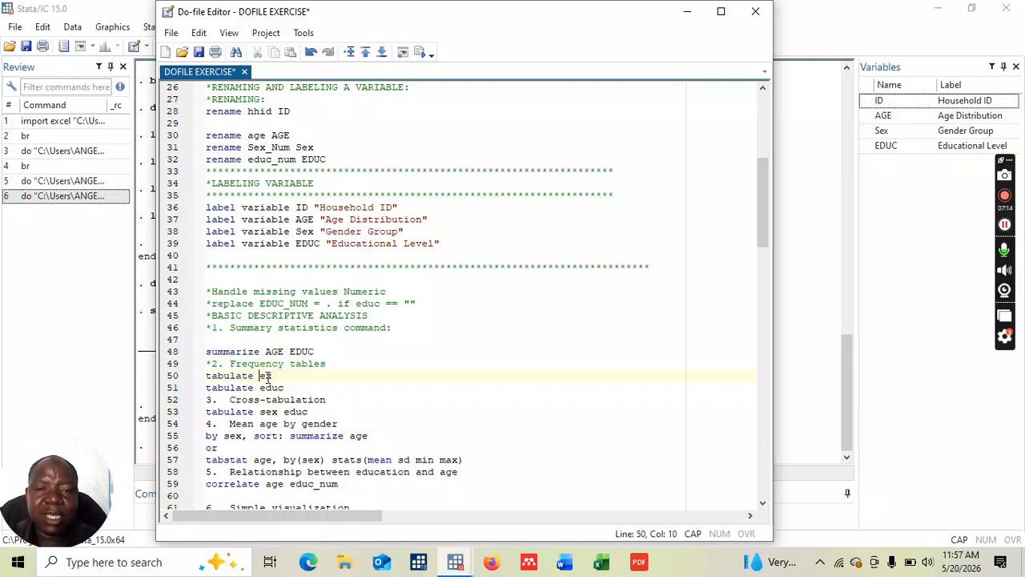
key(Caps_Lock)
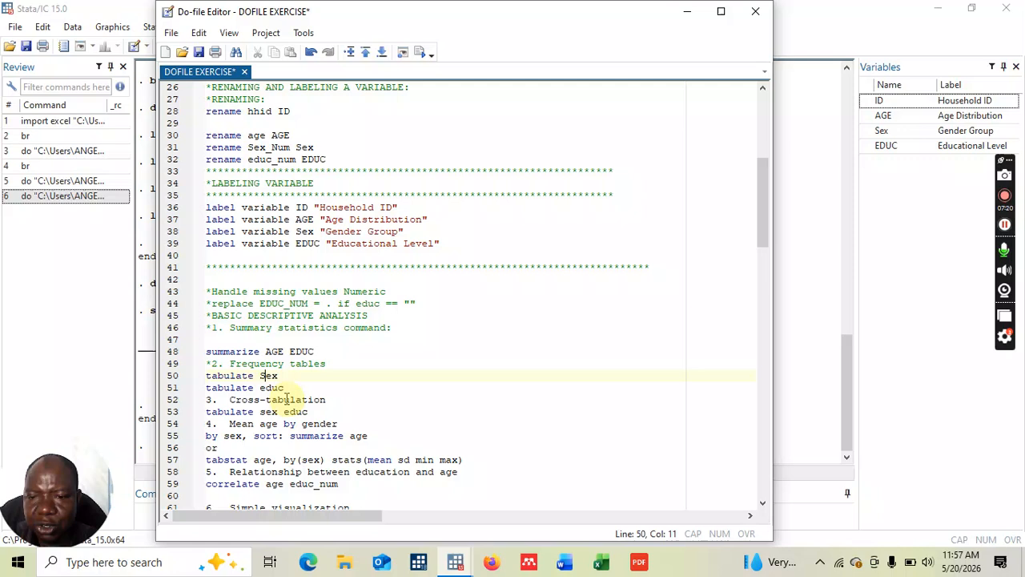
click(288, 388)
key(BackSpace)
key(BackSpace)
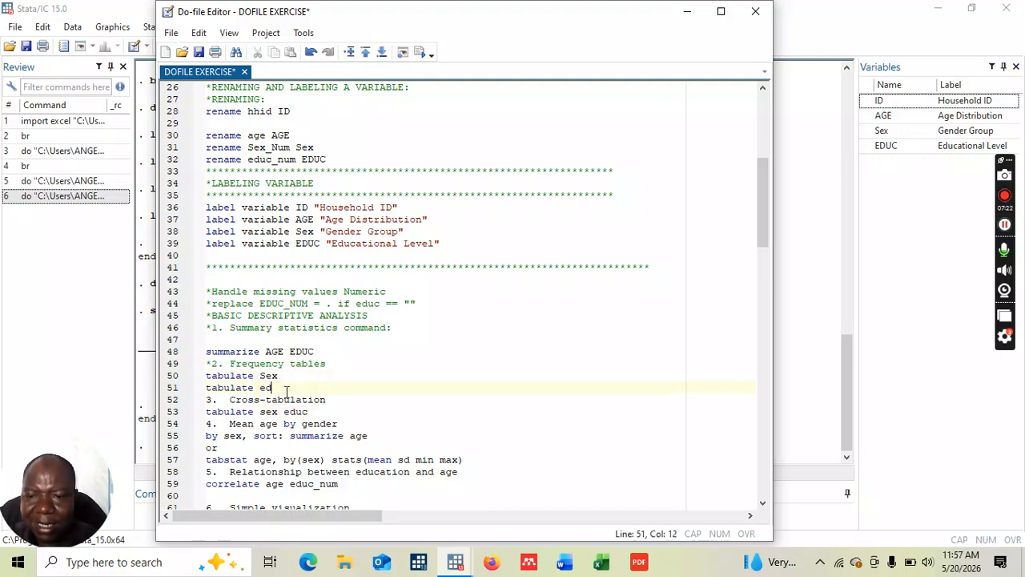
text(EDUC)
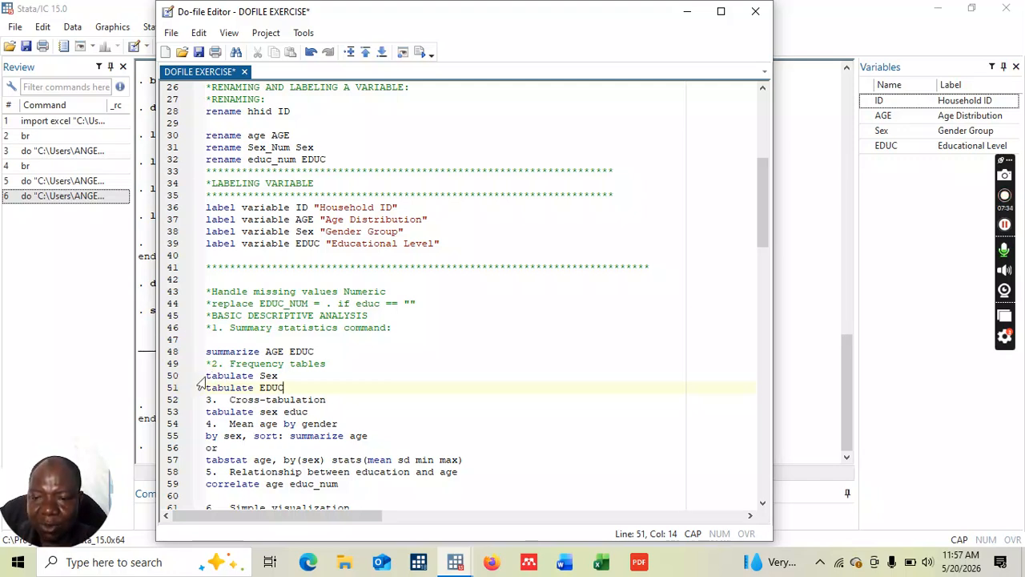
Execute the tabulate Sex and tabulate EDUC lines and examine the frequency tables in the main Stata window.
drag(206, 375, 295, 384)
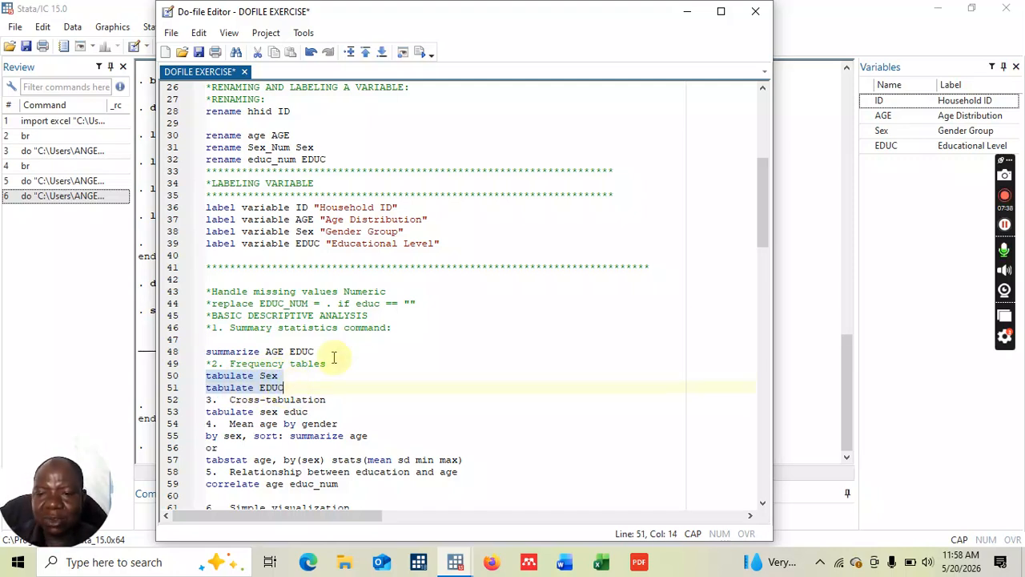
click(422, 56)
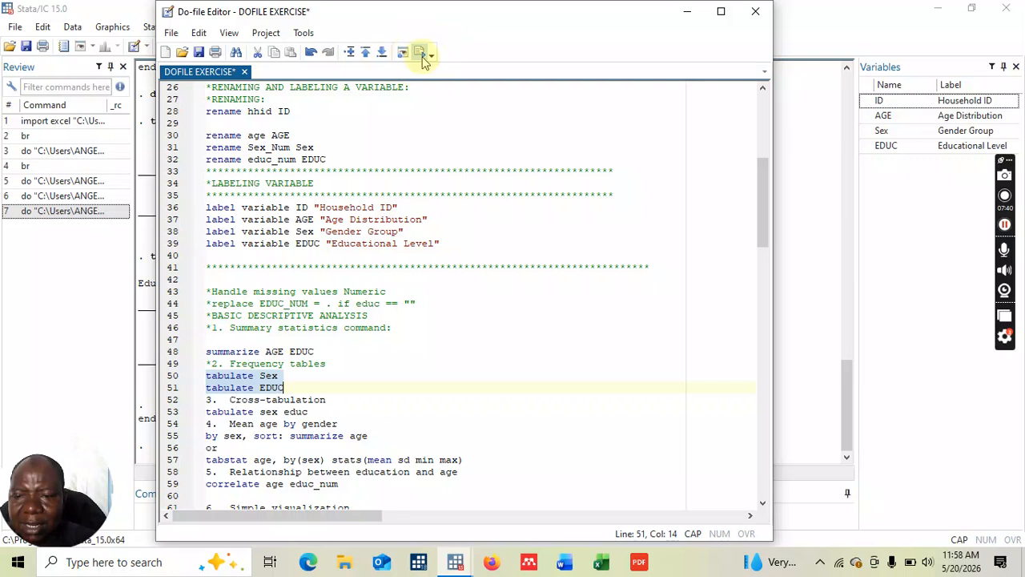
click(686, 12)
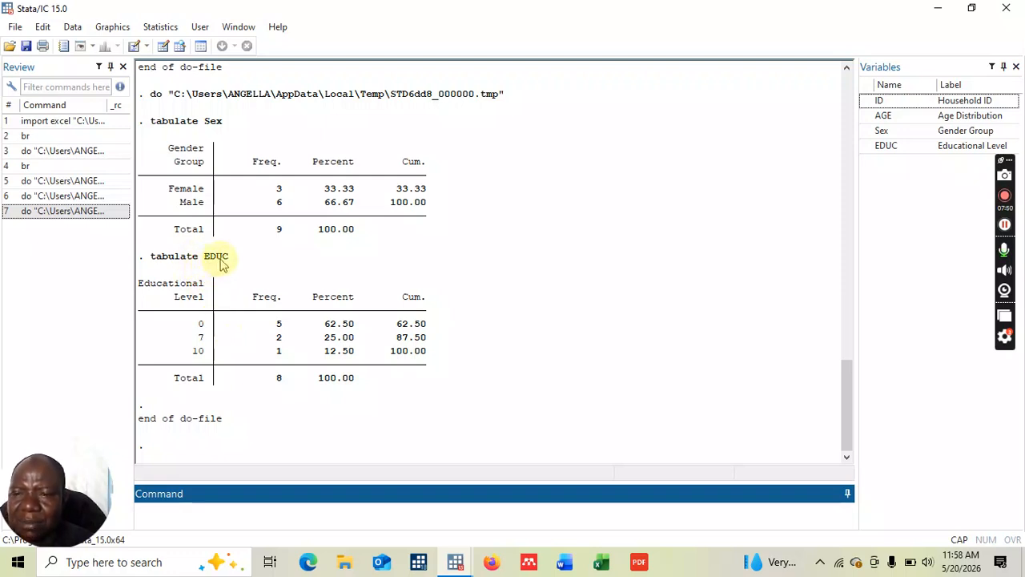
click(250, 127)
drag(212, 135, 225, 177)
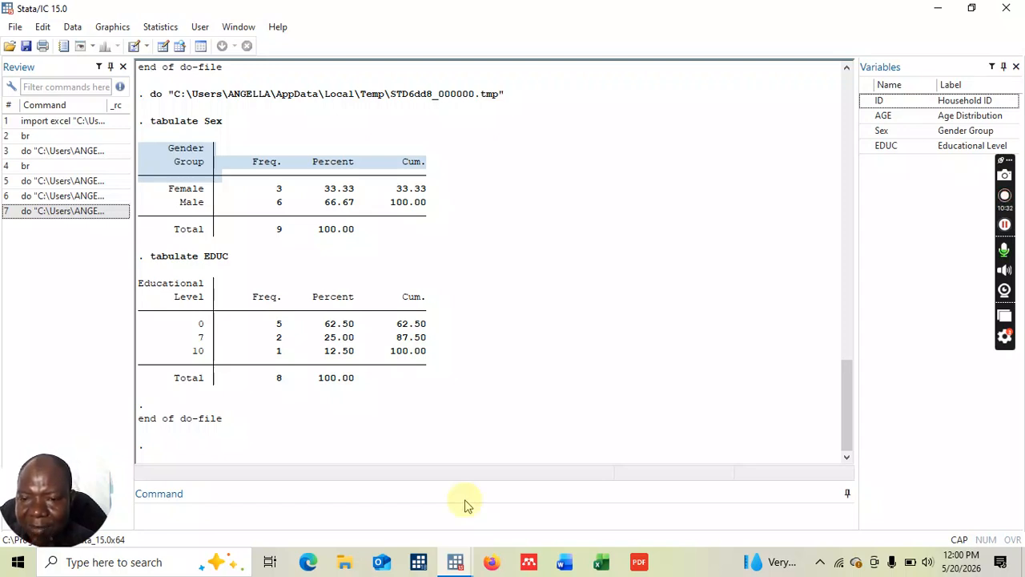
Return to the do-file and comment out the 3. Cross-tabulation heading on line 52 with an asterisk.
mouse_move(461, 566)
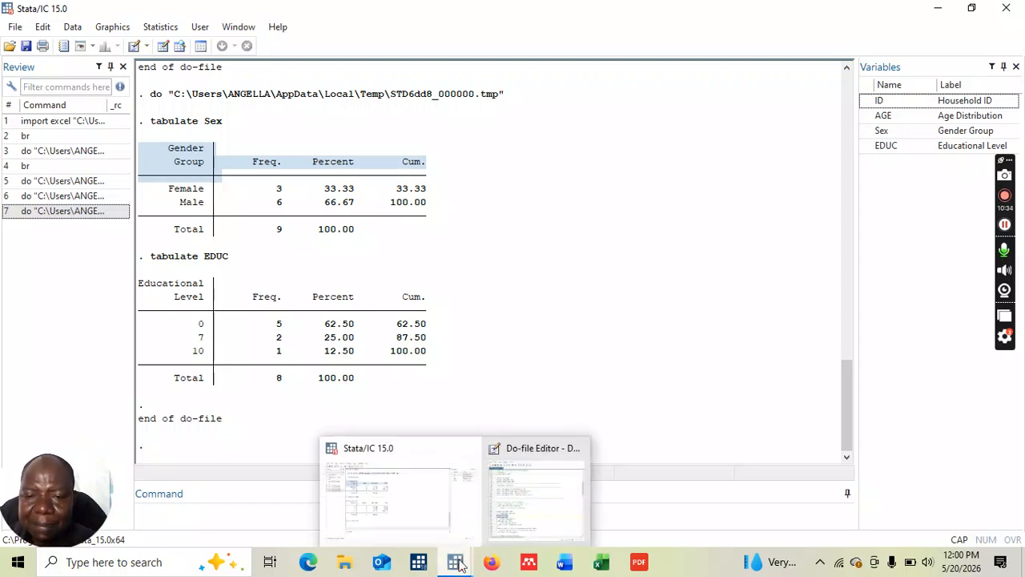
click(513, 525)
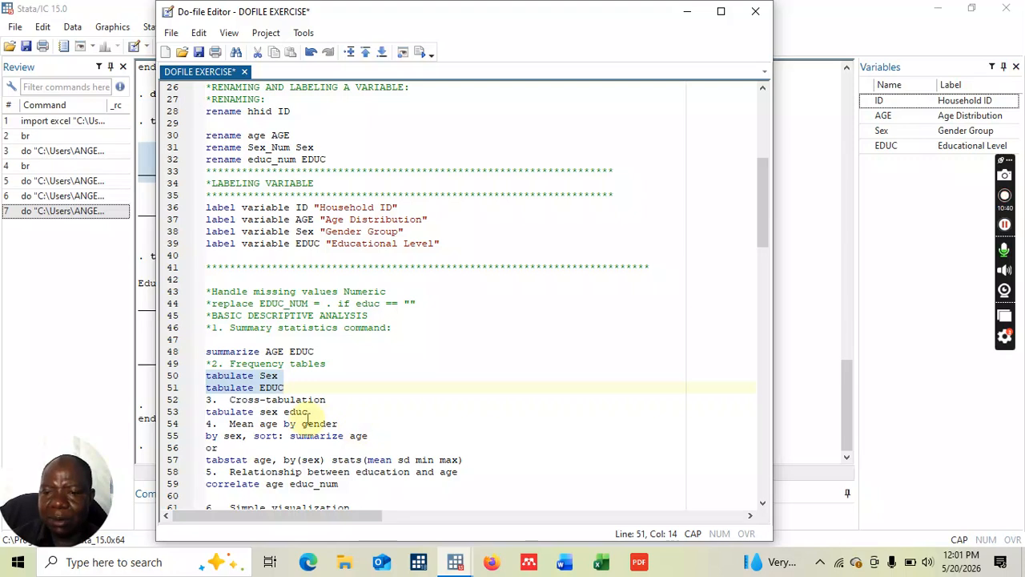
click(208, 399)
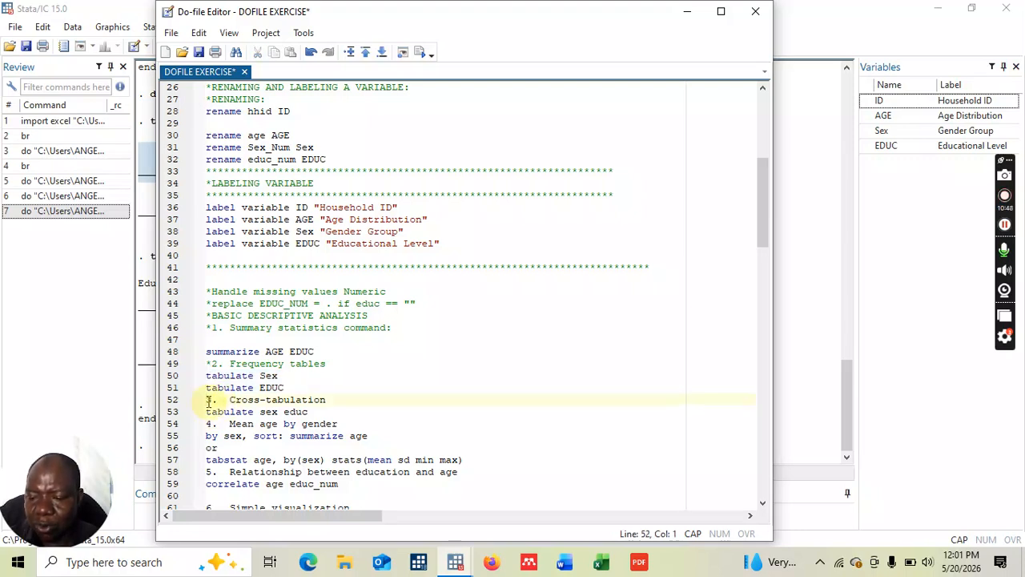
text(*)
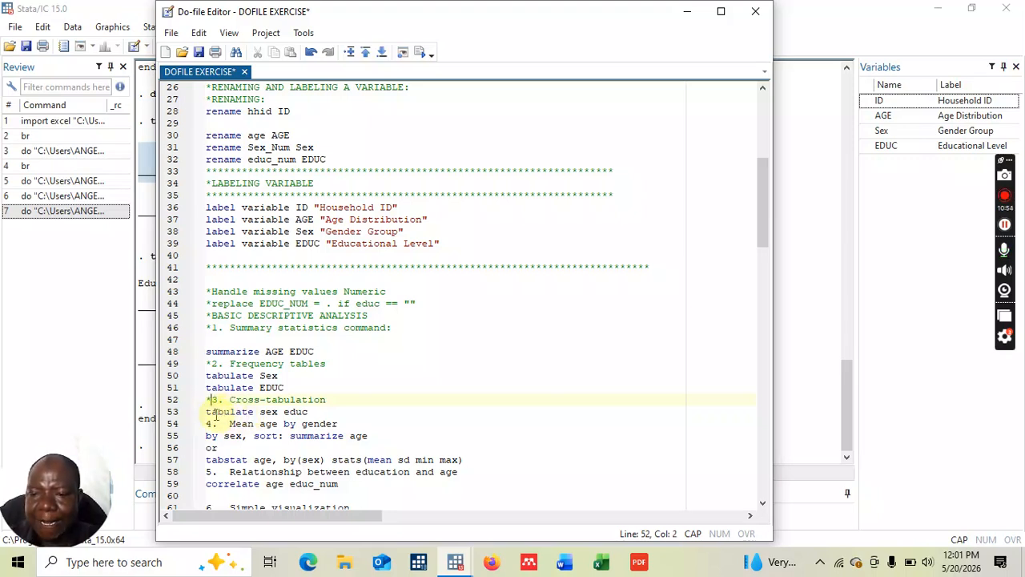
Change the variables in the cross-tabulation command on line 53 so it reads tabulate Sex EDUC.
click(268, 413)
key(BackSpace)
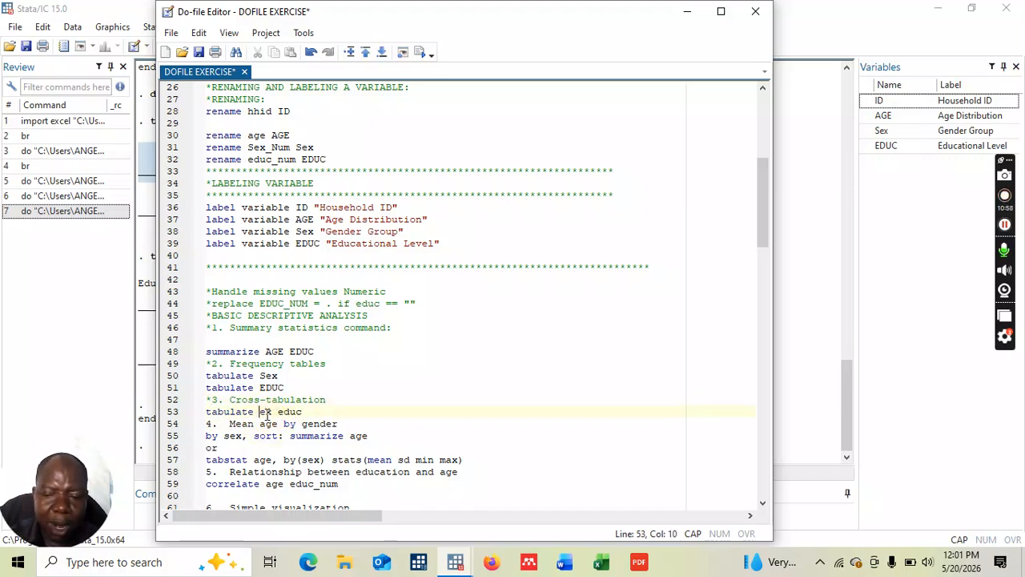
text(S)
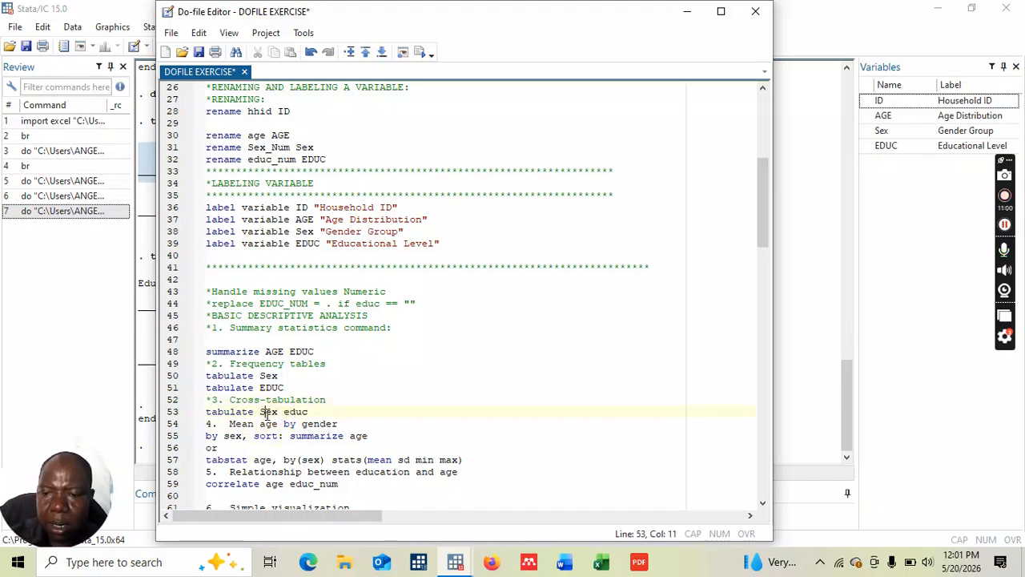
click(309, 412)
key(BackSpace)
key(BackSpace)
key(BackSpace)
key(BackSpace)
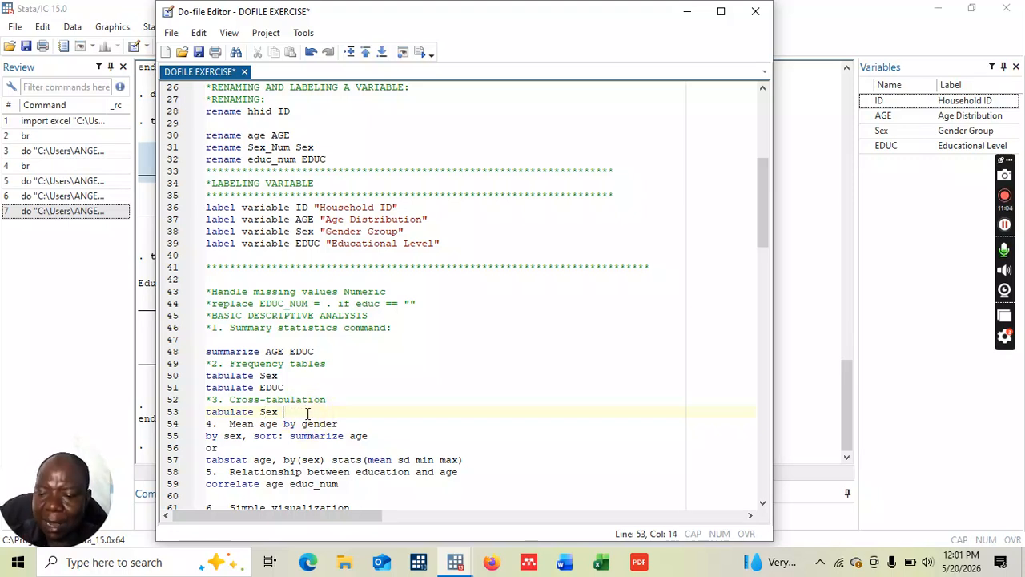
text(EDUC)
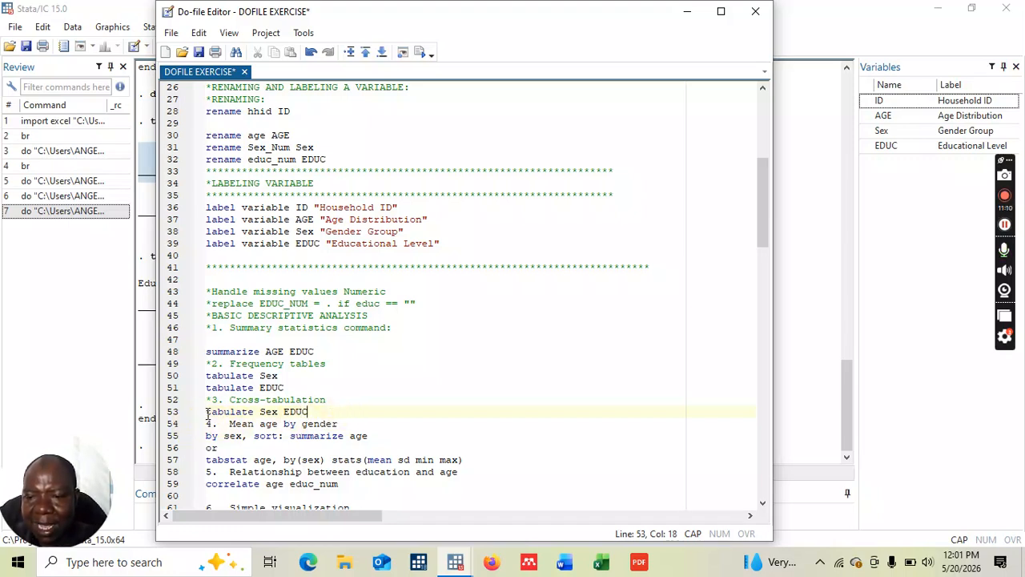
Execute only the tabulate Sex EDUC line and examine the cross-tabulation in the main Stata window.
drag(207, 411, 311, 411)
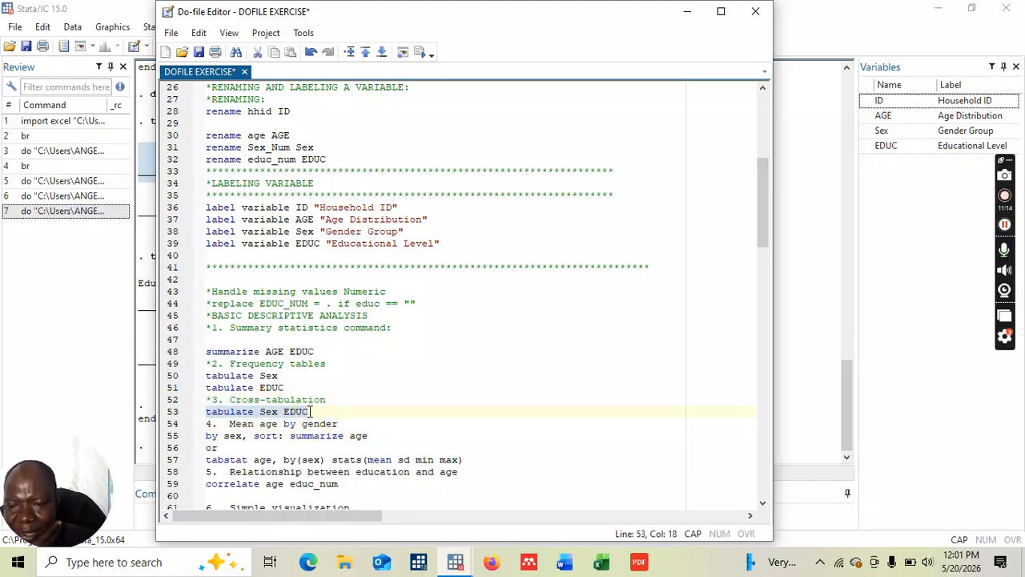
click(422, 55)
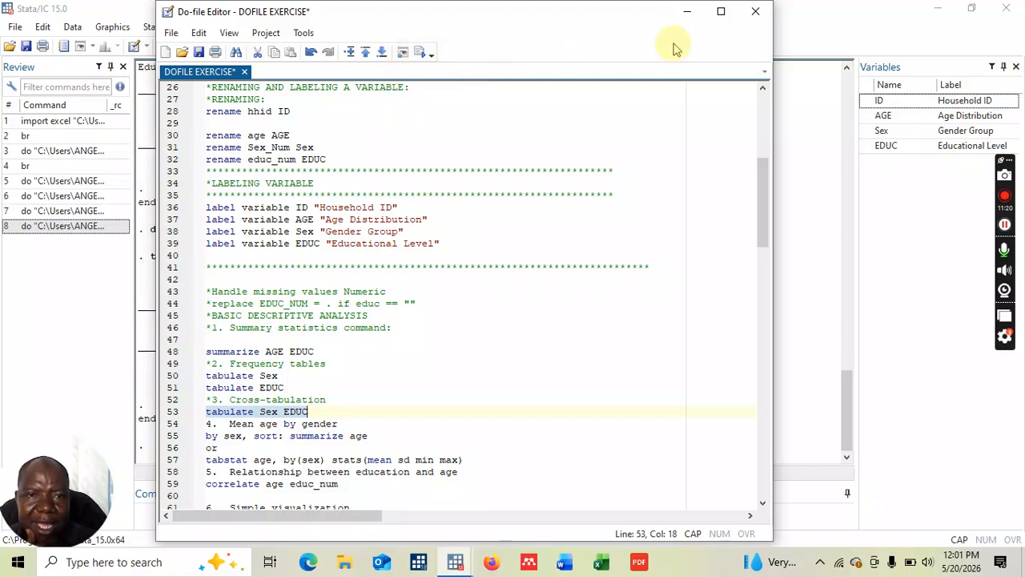
click(686, 15)
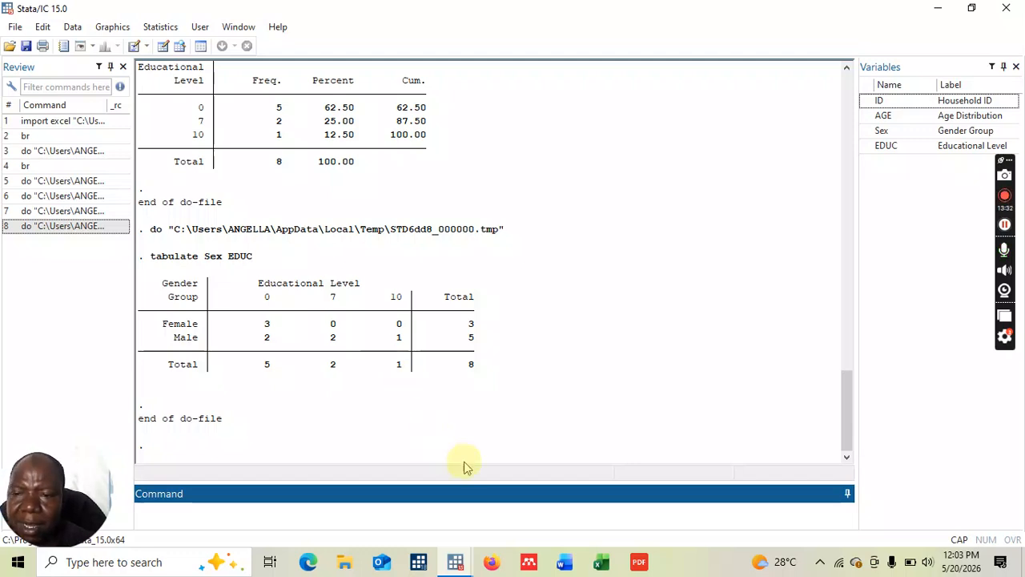
click(471, 502)
click(495, 517)
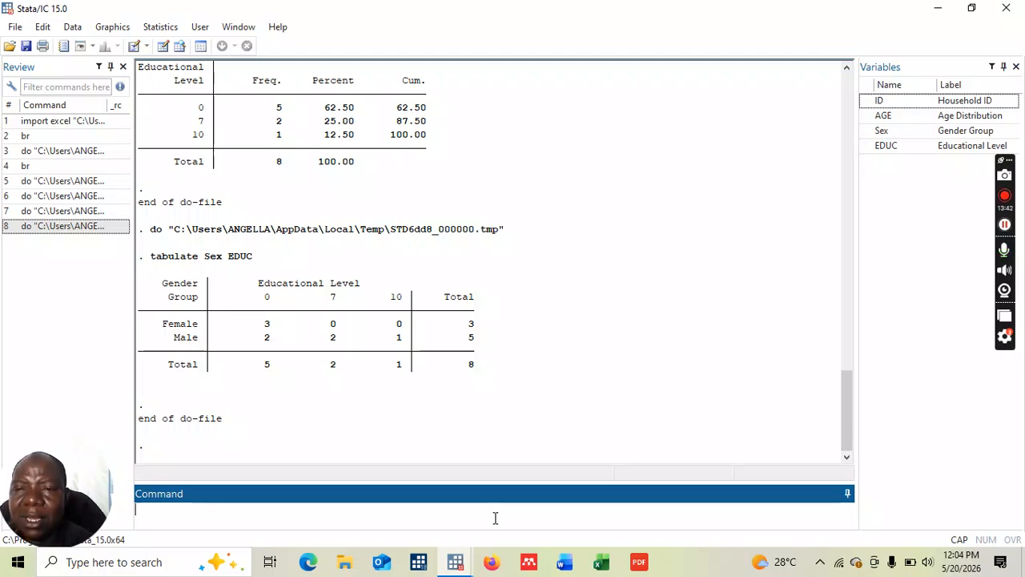
Return to the do-file, insert a blank line above the 4. Mean age by gender heading and comment the heading out with an asterisk.
click(457, 561)
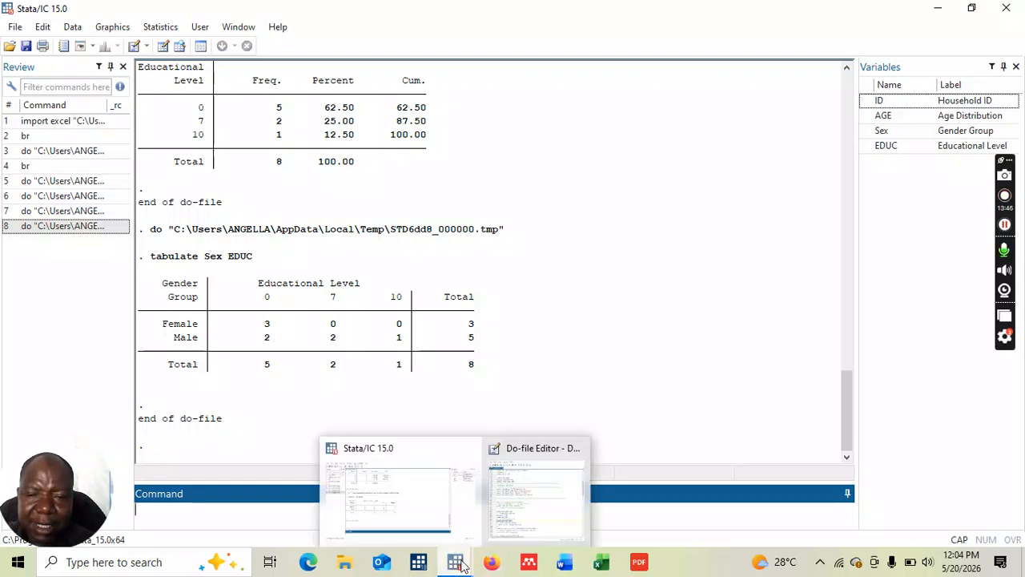
click(524, 508)
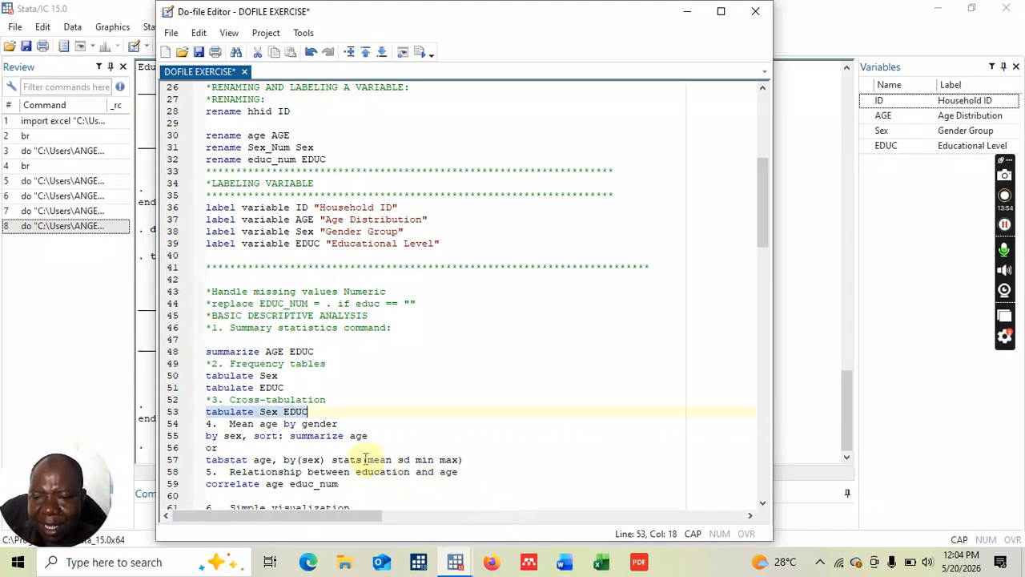
click(208, 424)
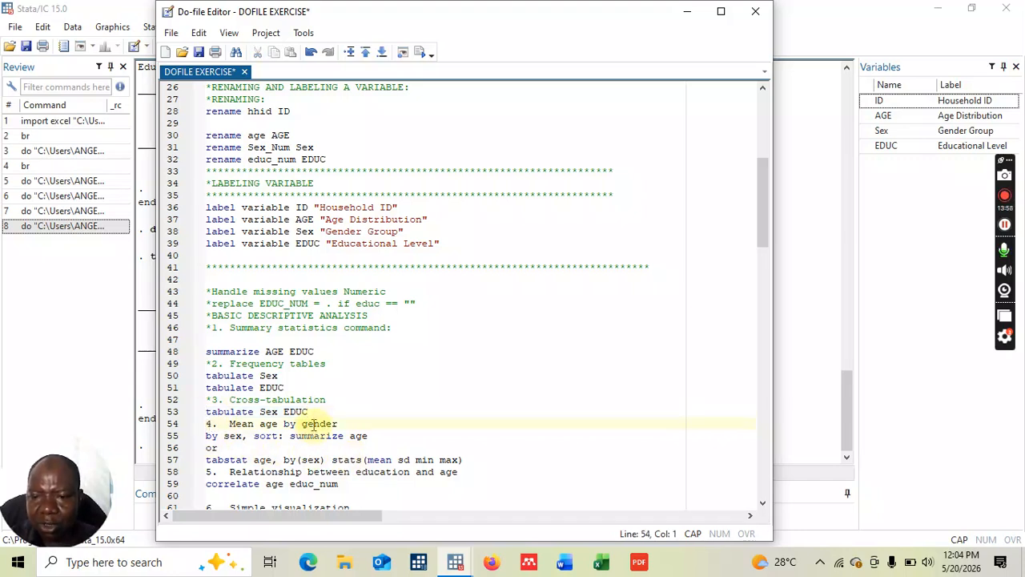
key(Return)
key(Up)
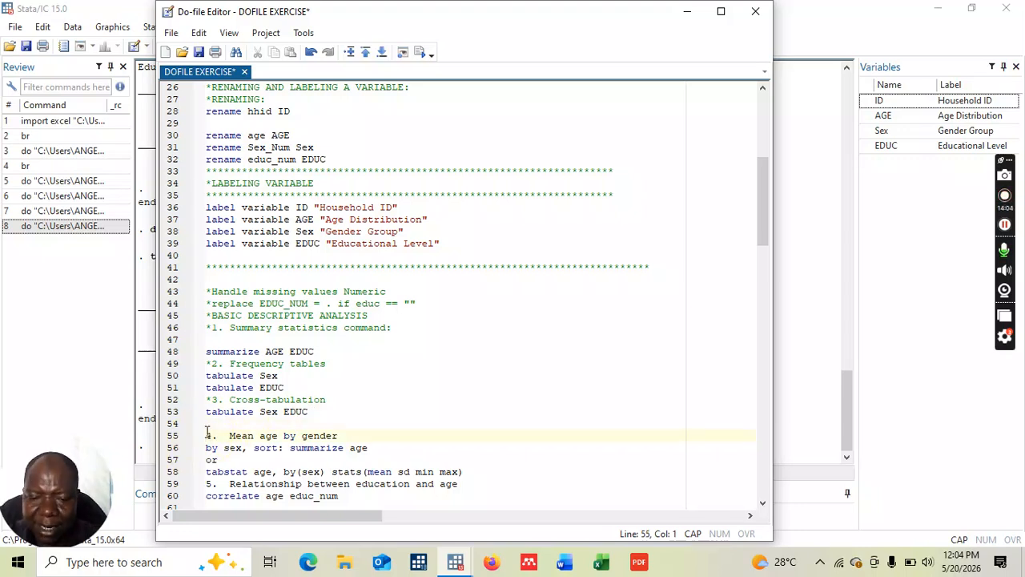
text(*)
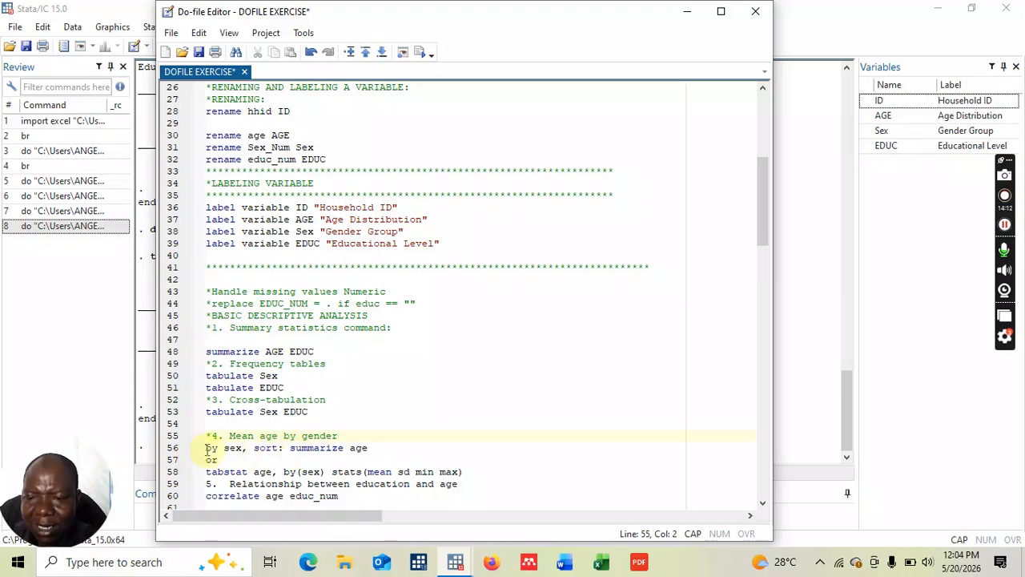
Change age to AGE in the summarize command on line 56 and try to execute by sex, sort: summarize AGE.
drag(206, 448, 386, 446)
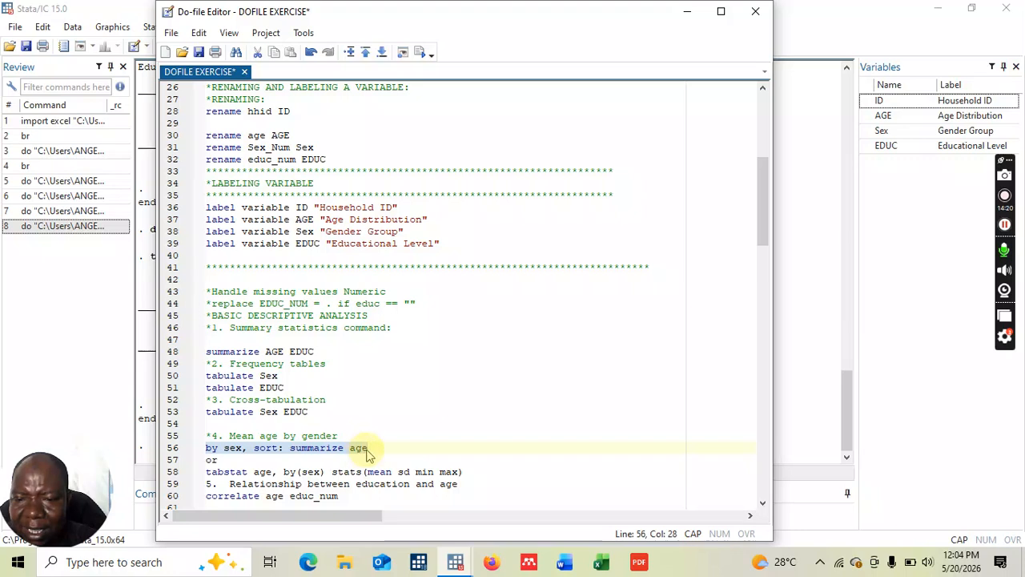
click(369, 448)
key(BackSpace)
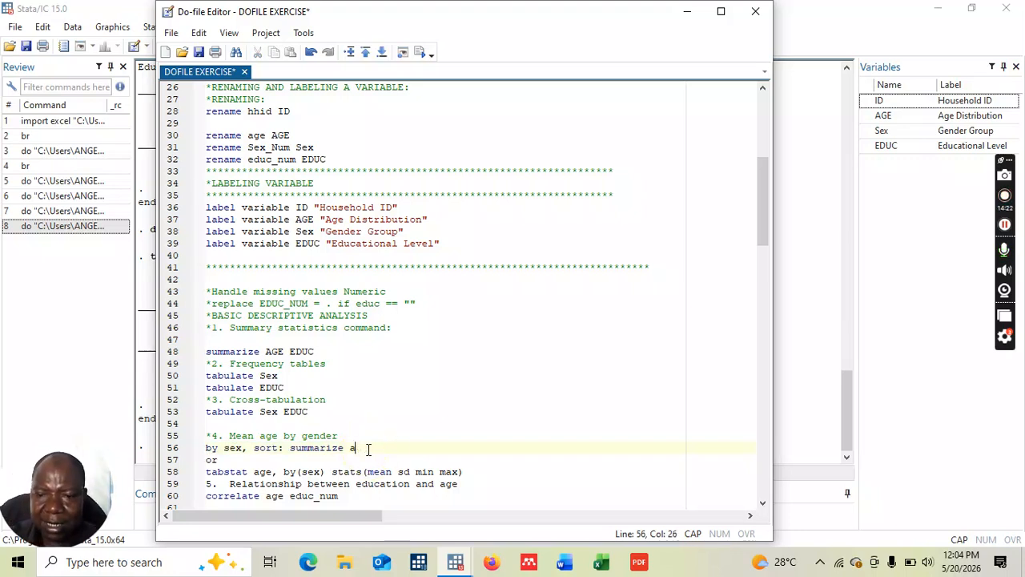
text(a)
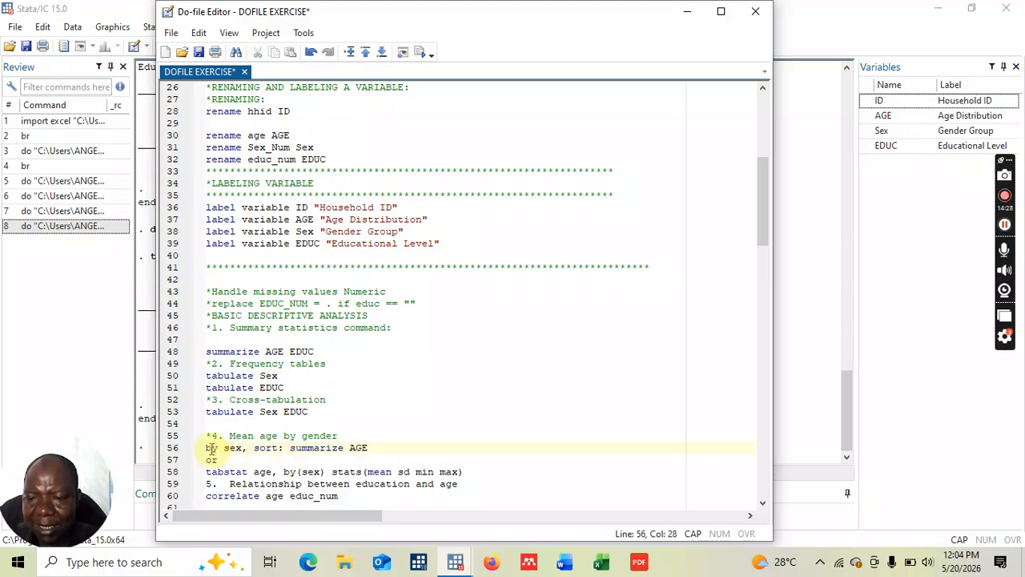
drag(208, 449, 371, 446)
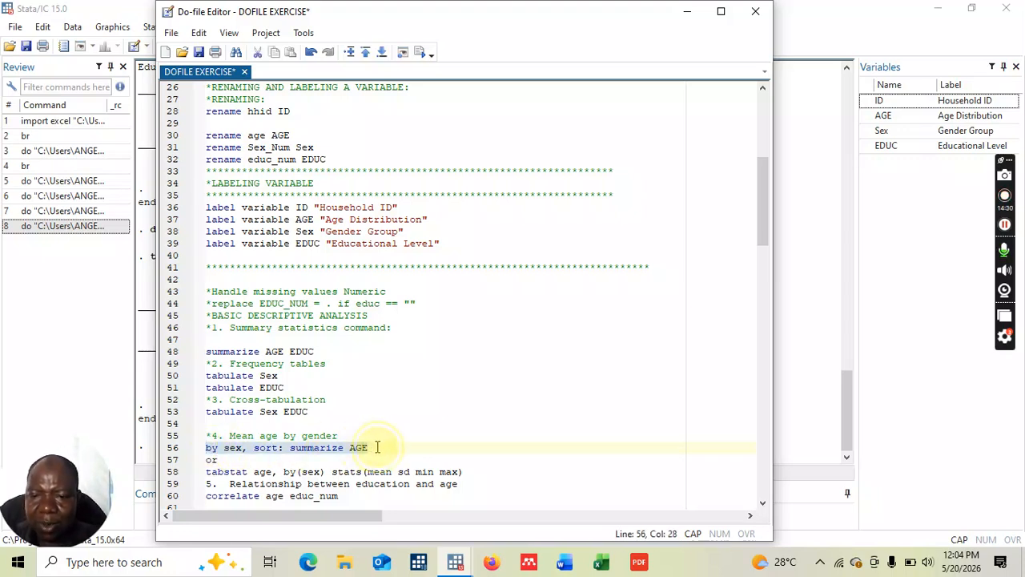
click(425, 56)
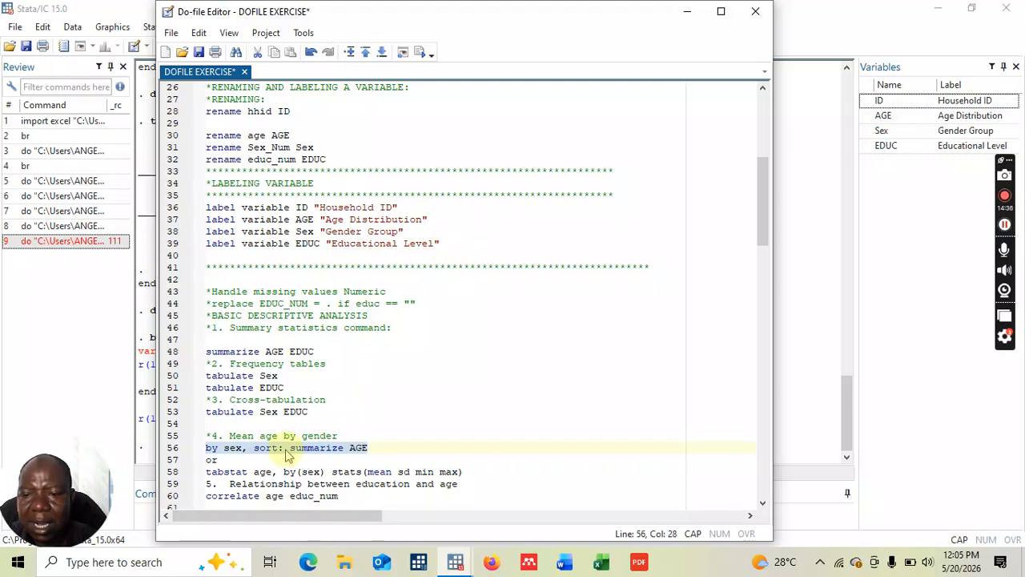
Capitalize the grouping variable on line 56 so the command reads by Sex, sort: summarize AGE.
click(228, 448)
key(BackSpace)
text(s)
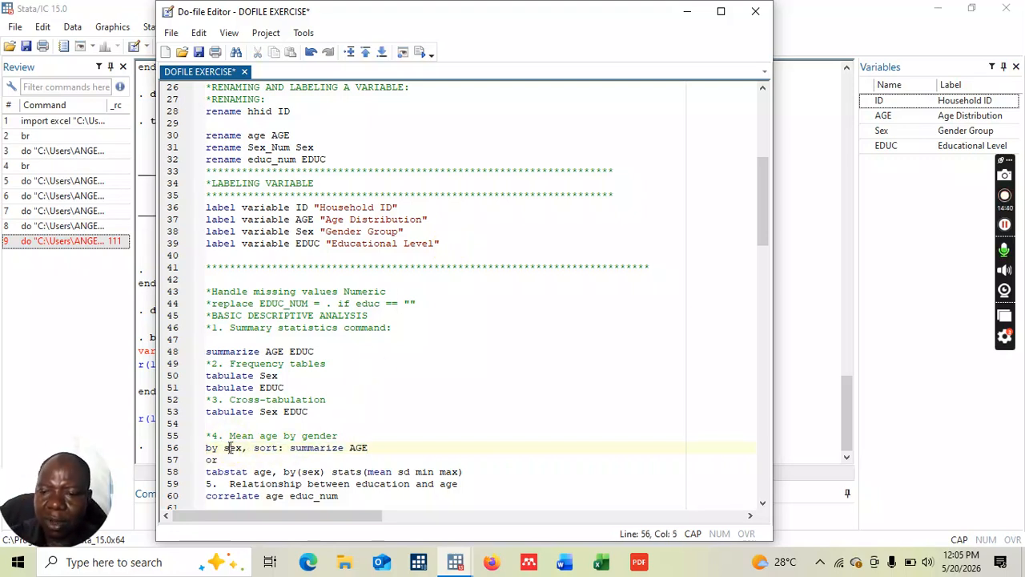
key(BackSpace)
text(S)
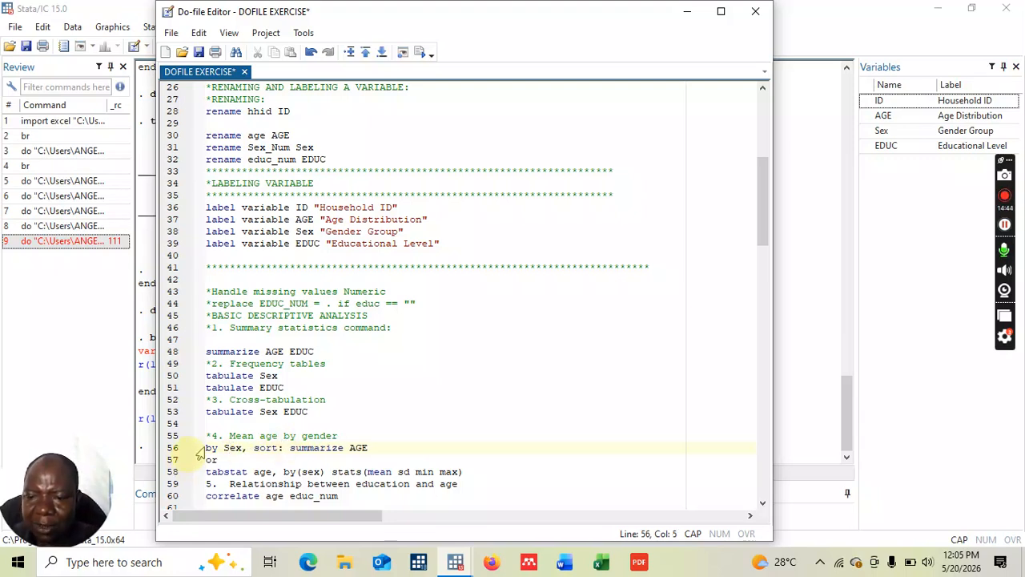
Execute only the by Sex, sort: summarize AGE line and examine the age summaries by gender in the main Stata window.
drag(206, 448, 370, 447)
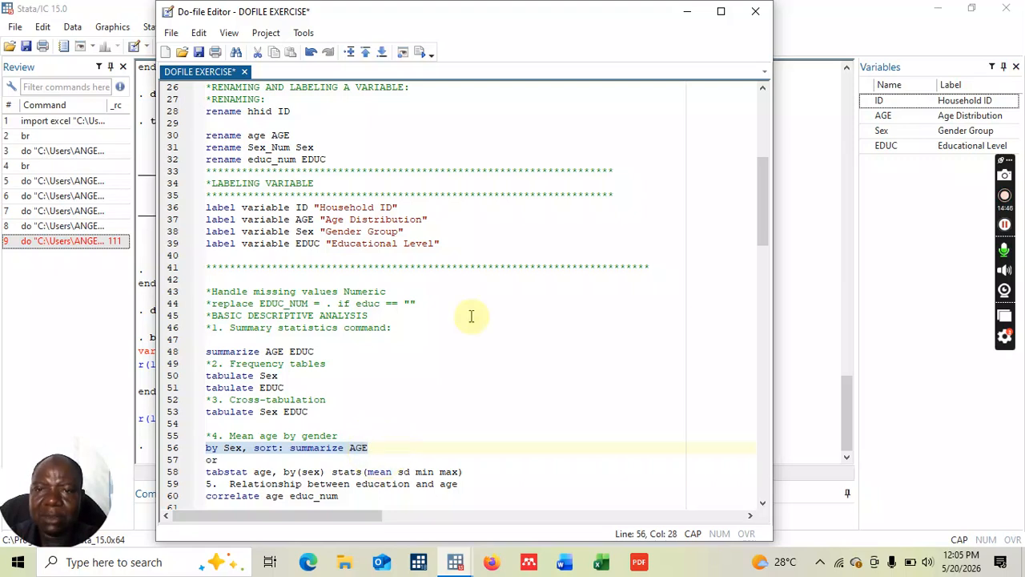
click(422, 55)
click(686, 11)
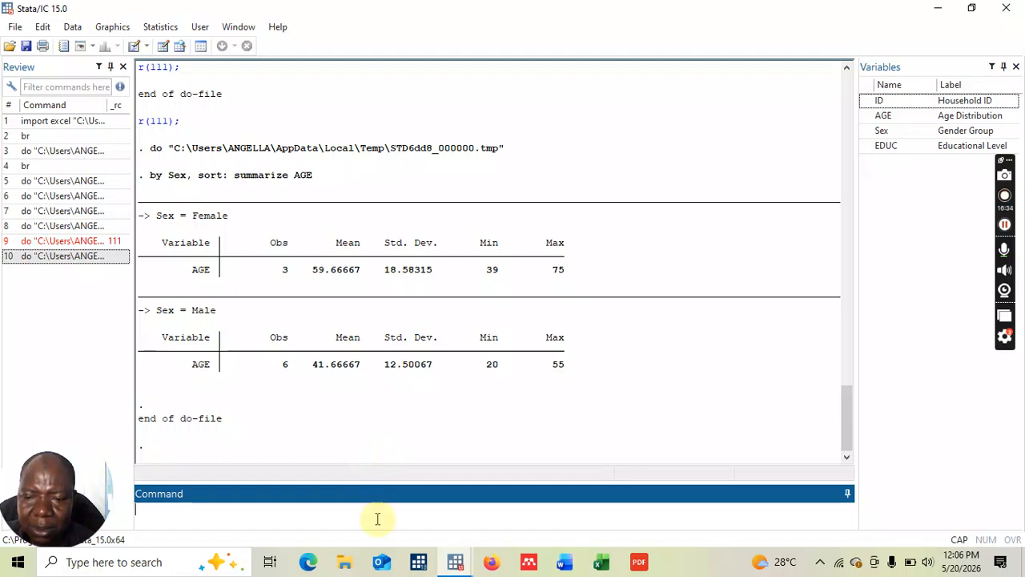
Return to the do-file and edit line 58 so it reads tabstat AGE, by(Sex) stats(mean sd min max).
mouse_move(456, 565)
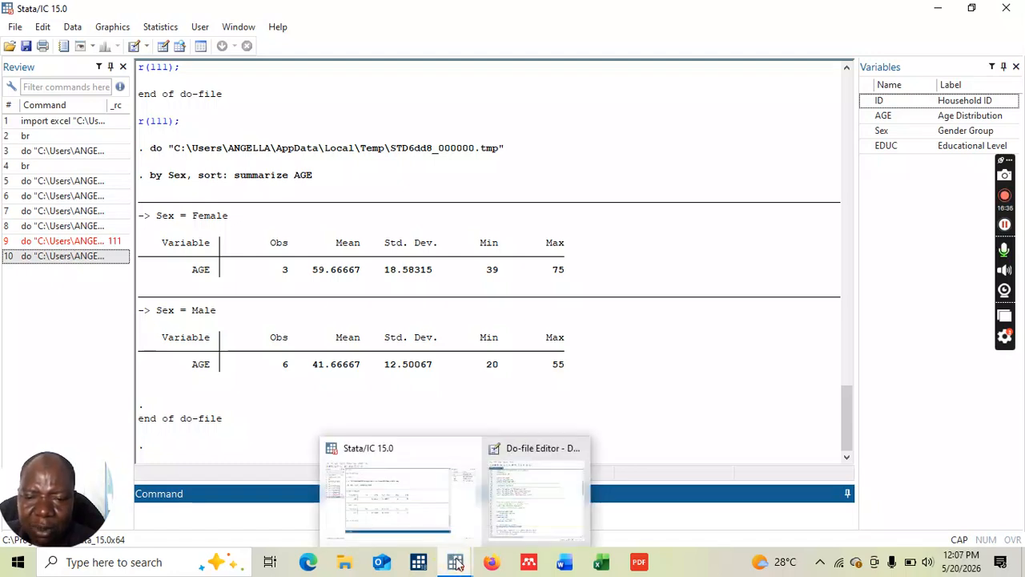
click(519, 504)
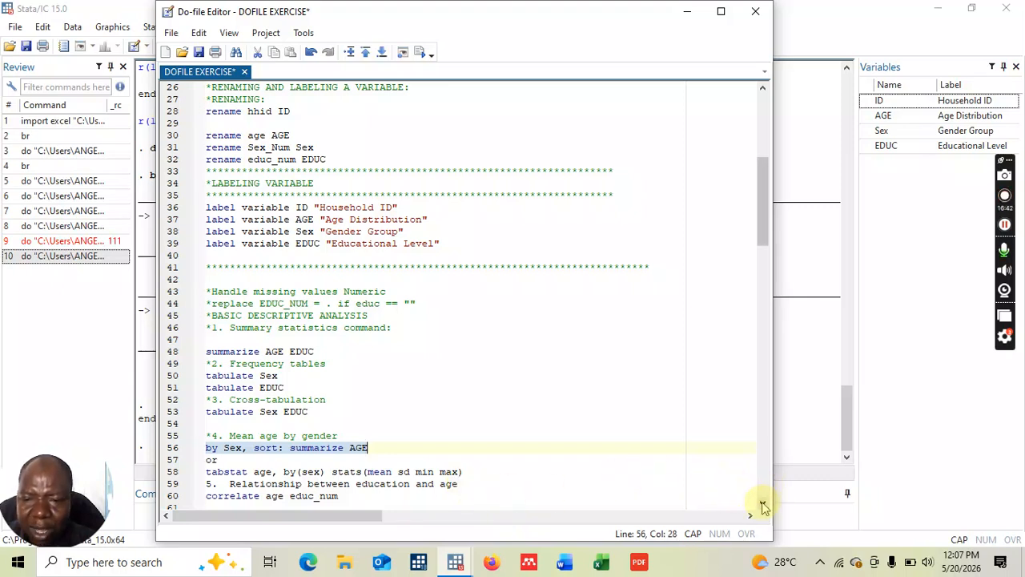
scroll(762, 503, down, 1)
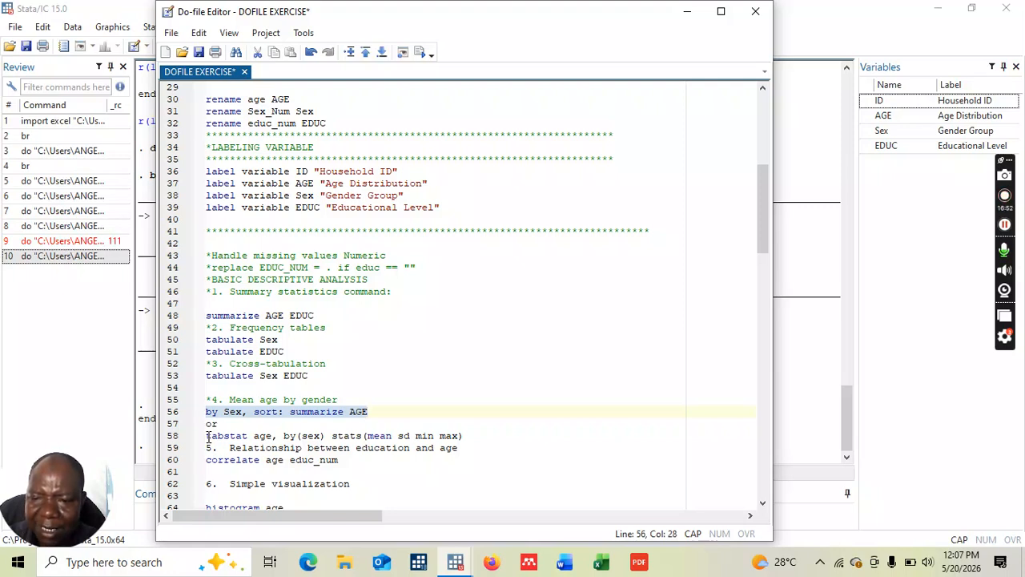
drag(207, 435, 474, 435)
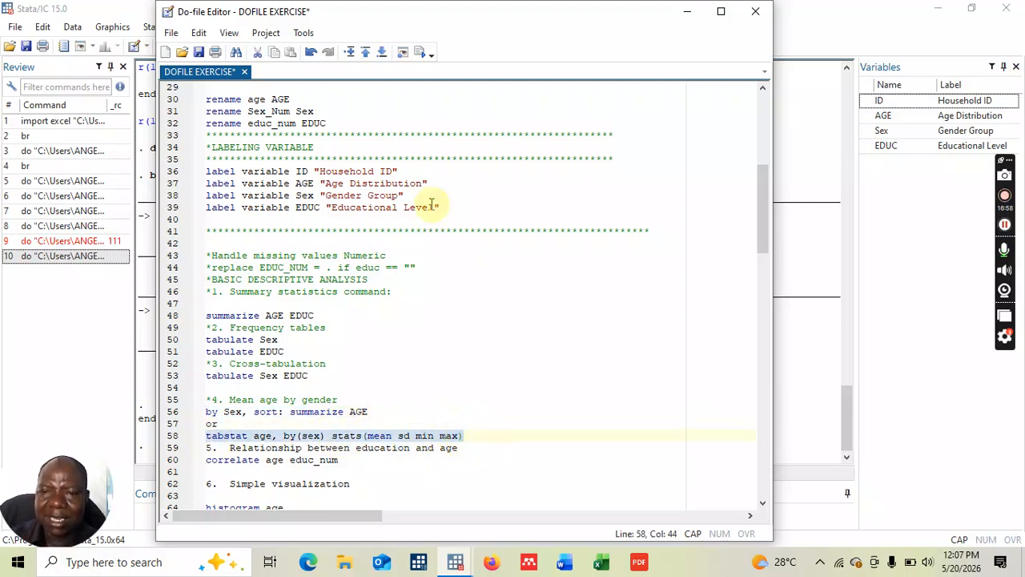
click(273, 434)
key(BackSpace)
key(BackSpace)
key(BackSpace)
text(AG)
key(BackSpace)
text(GE)
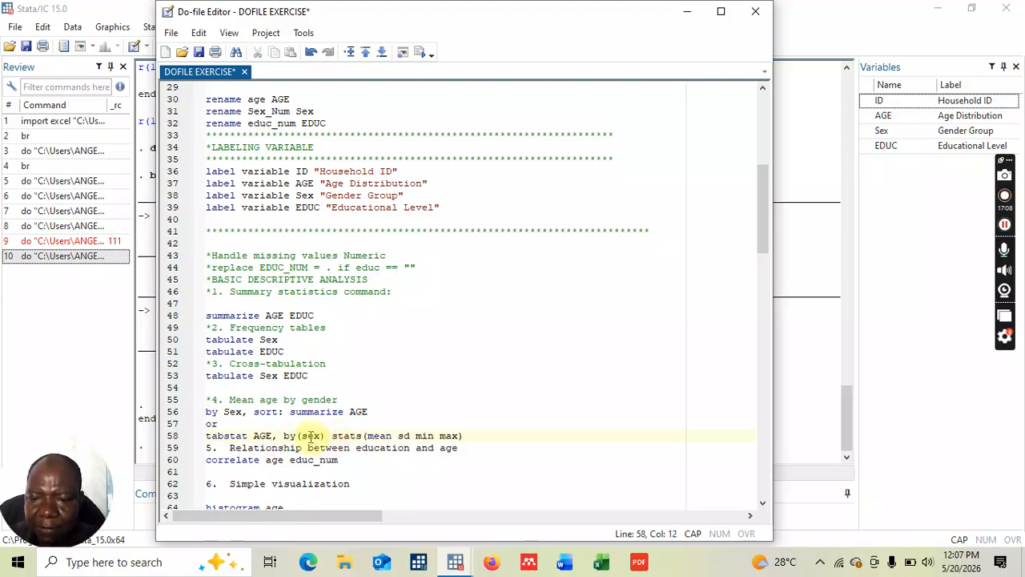
click(309, 435)
key(BackSpace)
text(S)
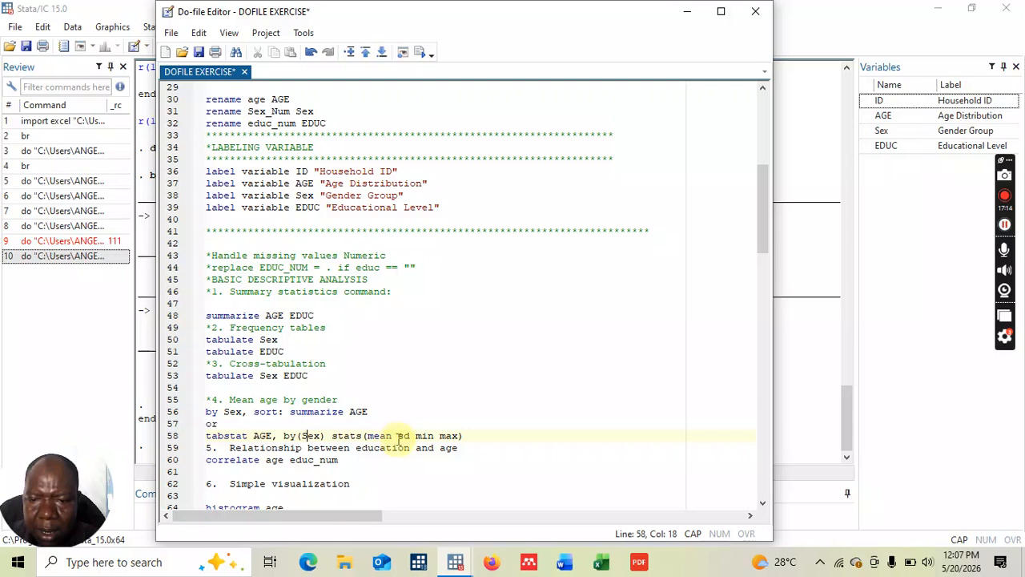
Execute only the tabstat line and compare its table with the earlier by-gender summaries in the main Stata window.
drag(207, 436, 484, 437)
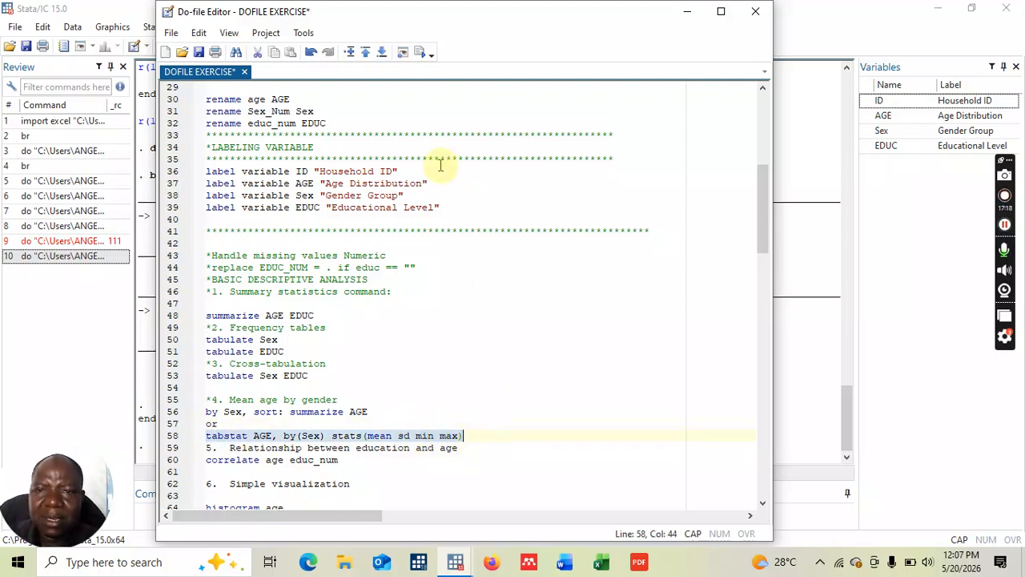
click(422, 53)
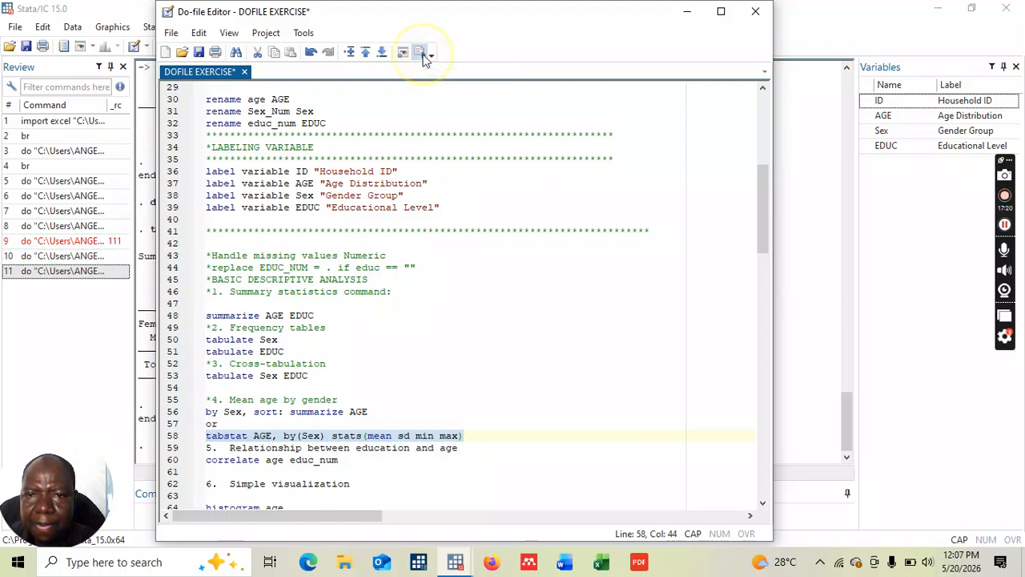
click(687, 13)
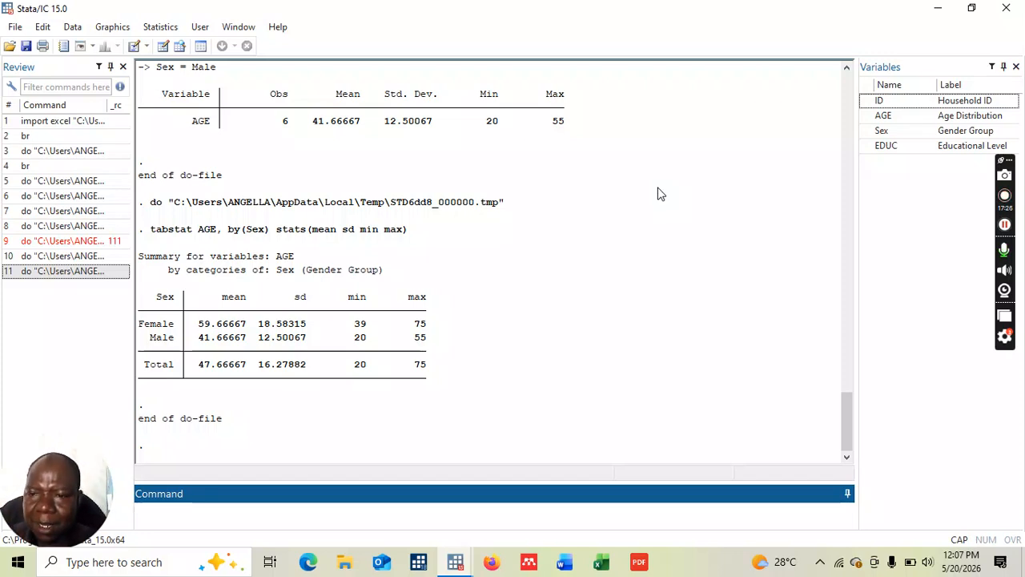
click(848, 69)
click(847, 69)
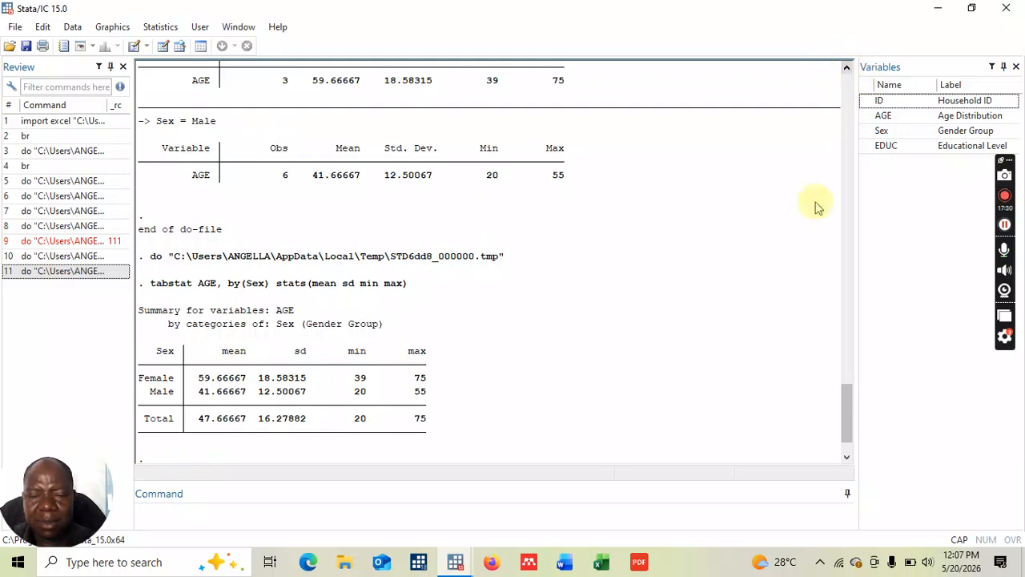
click(846, 456)
click(847, 457)
click(847, 457)
click(847, 457)
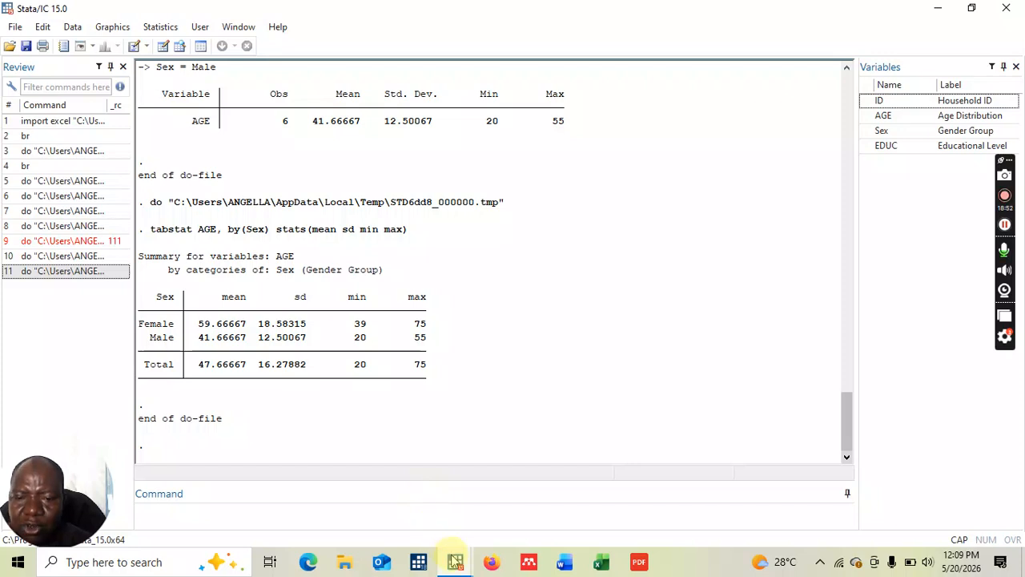
Return to the do-file and change age to AGE in the correlate command on line 60.
mouse_move(458, 564)
click(533, 492)
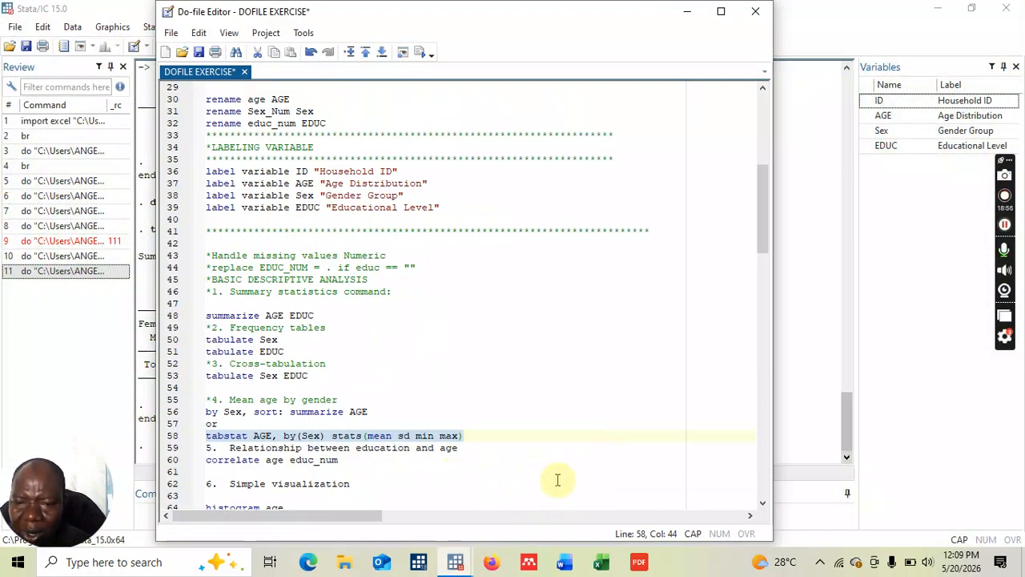
click(762, 503)
click(762, 502)
click(762, 502)
click(762, 502)
click(762, 502)
click(763, 502)
click(762, 502)
click(762, 502)
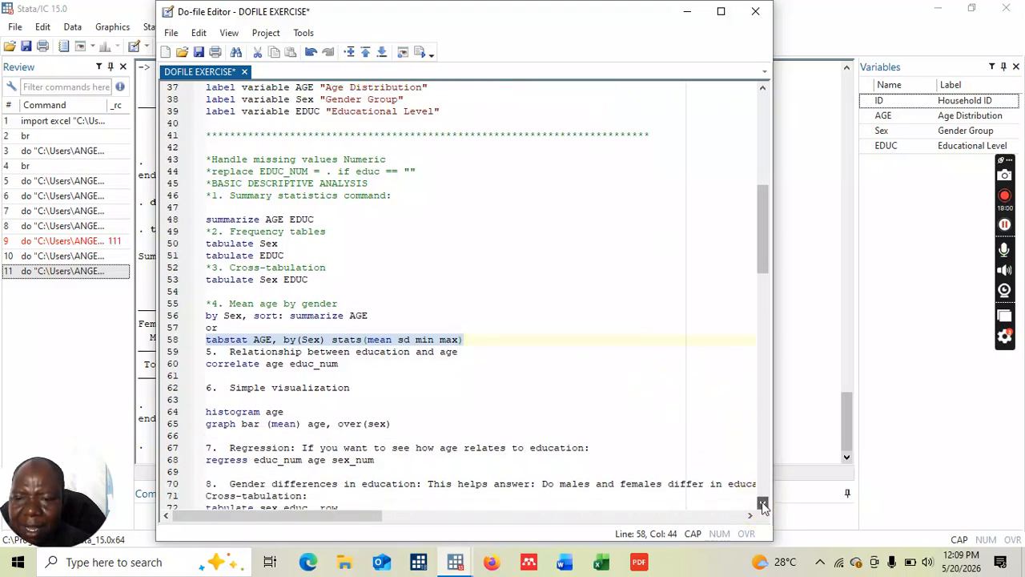
click(763, 502)
click(762, 502)
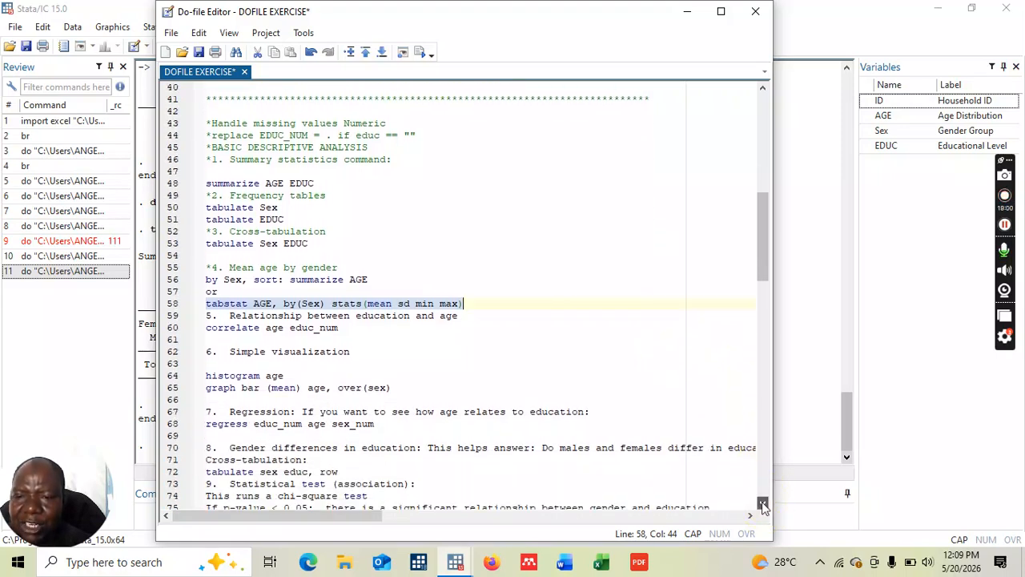
click(283, 328)
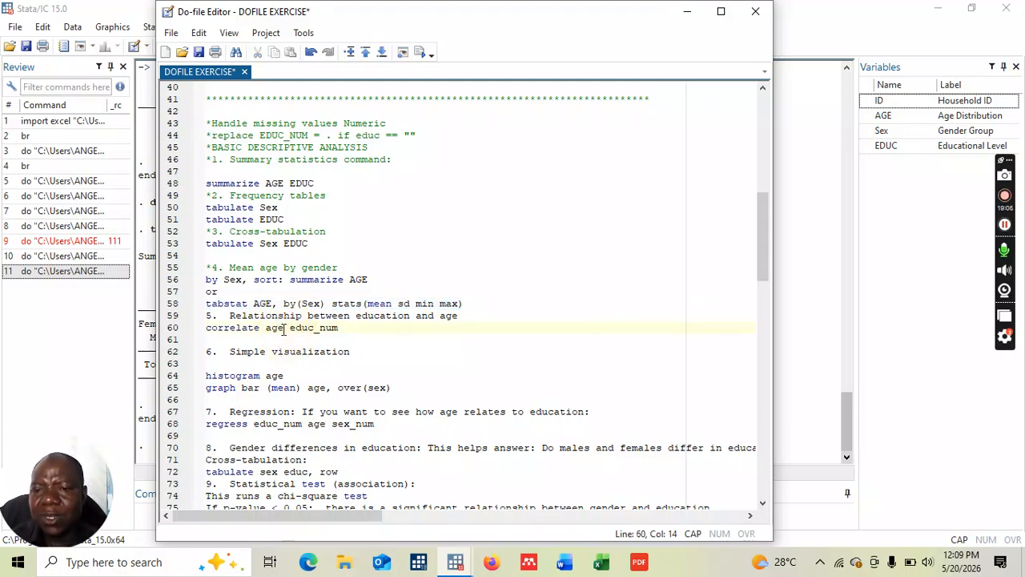
key(BackSpace)
key(BackSpace)
key(BackSpace)
text(AGE)
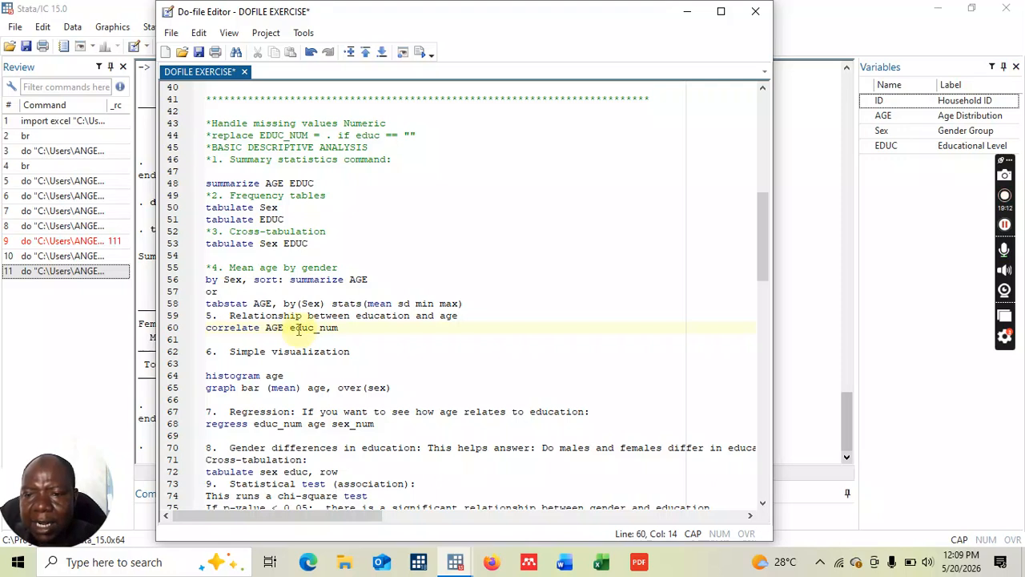
Replace educ_num with EDUC on line 60 so the command reads correlate AGE EDUC.
click(341, 328)
key(BackSpace)
key(BackSpace)
key(BackSpace)
key(BackSpace)
key(BackSpace)
key(BackSpace)
key(BackSpace)
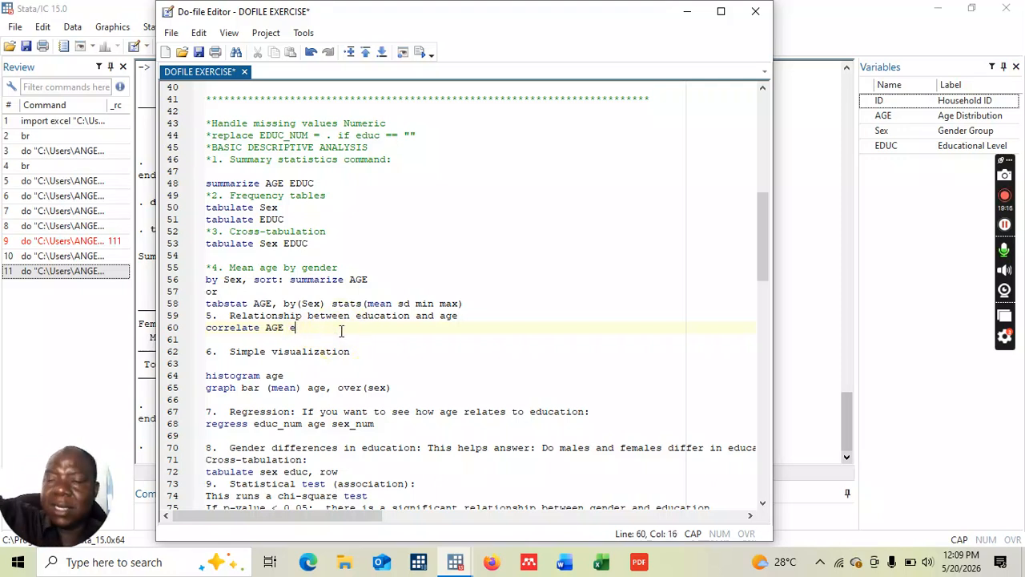
key(BackSpace)
text(EDUC)
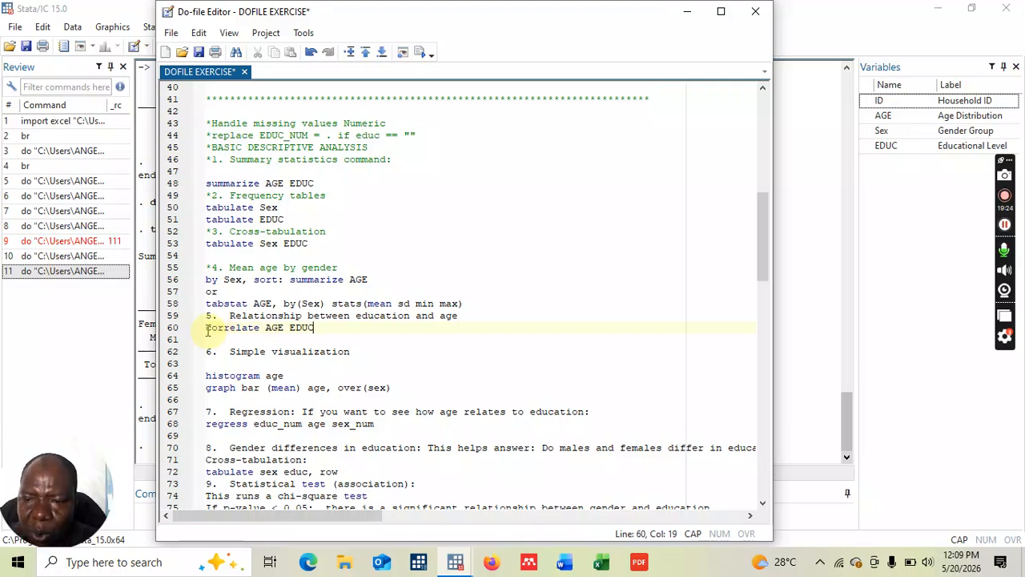
Execute only the correlate AGE EDUC line and examine the correlation matrix in the main Stata window.
drag(210, 331, 320, 328)
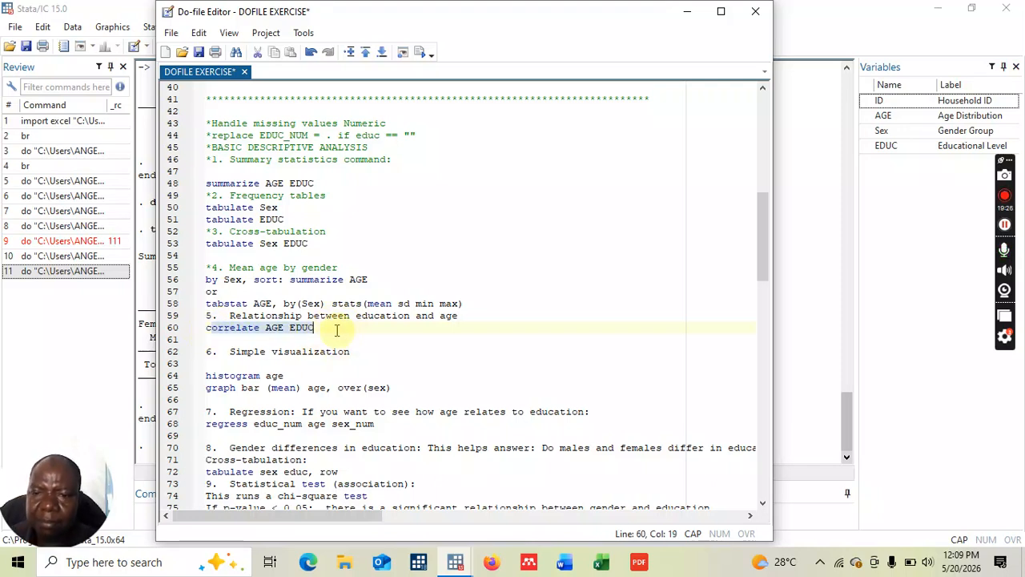
click(422, 55)
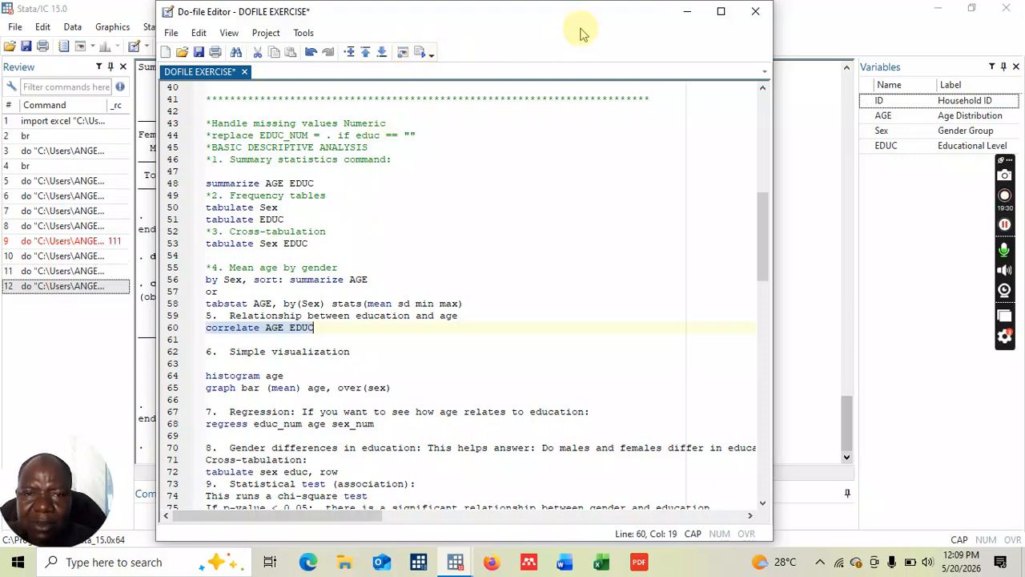
click(687, 12)
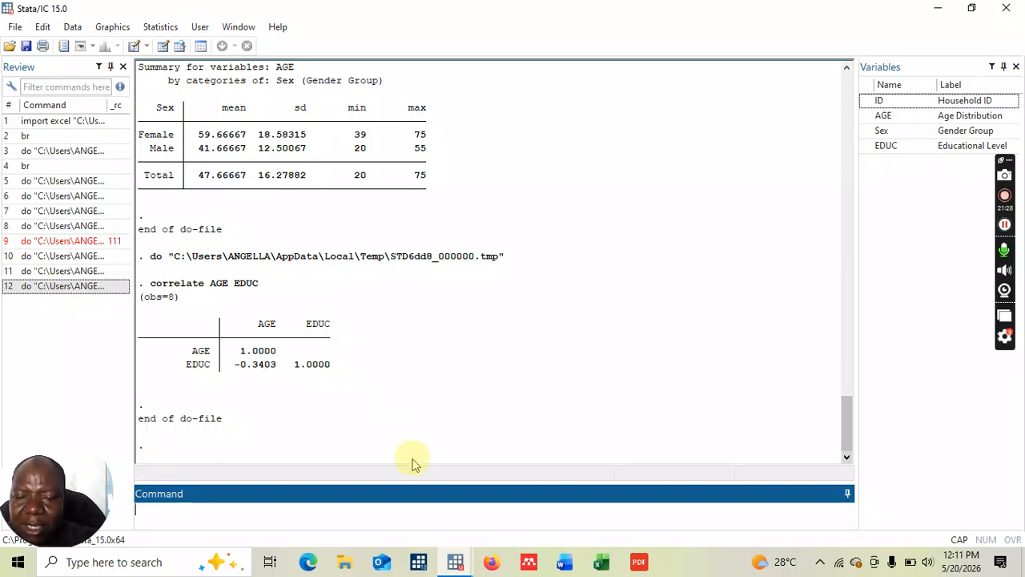
Return to the do-file and change the variable on line 64 so the command reads histogram AGE.
mouse_move(461, 568)
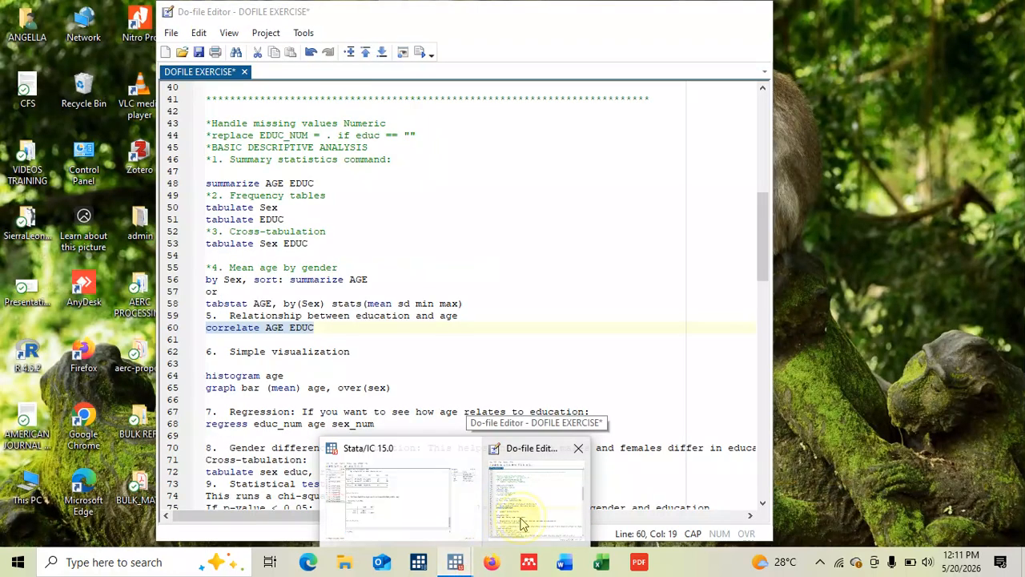
click(522, 523)
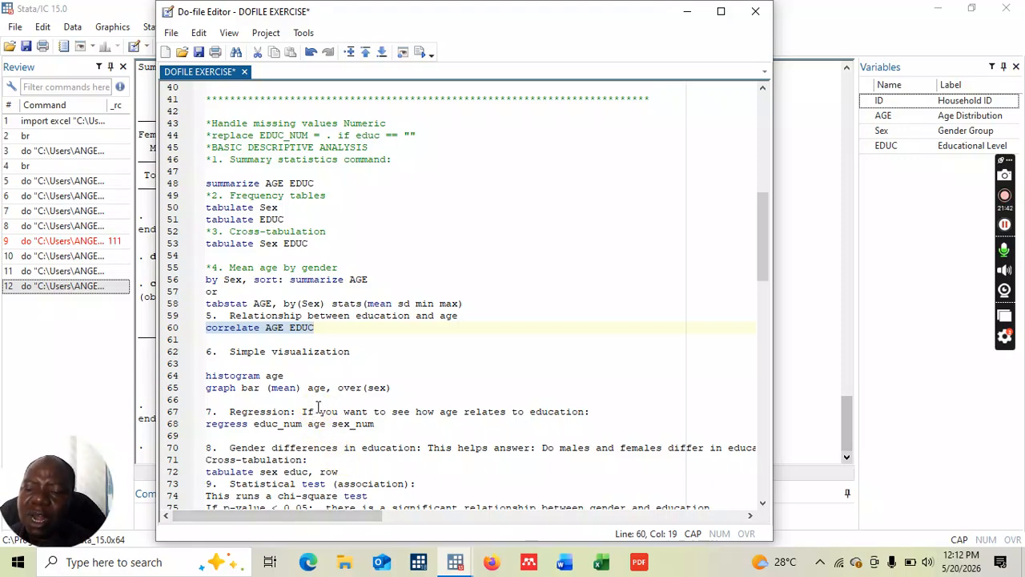
click(285, 374)
key(BackSpace)
key(BackSpace)
key(BackSpace)
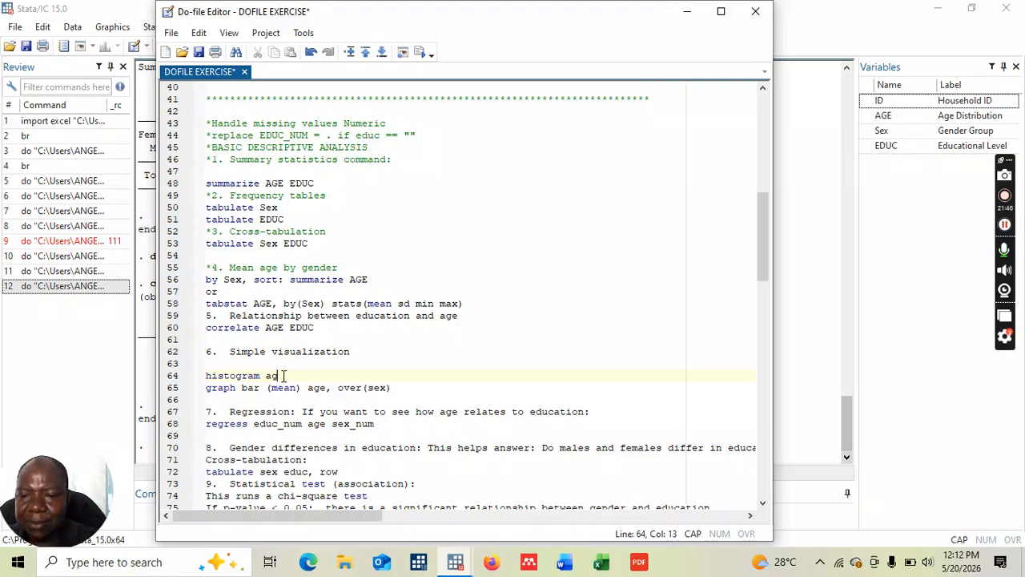
text(AGE)
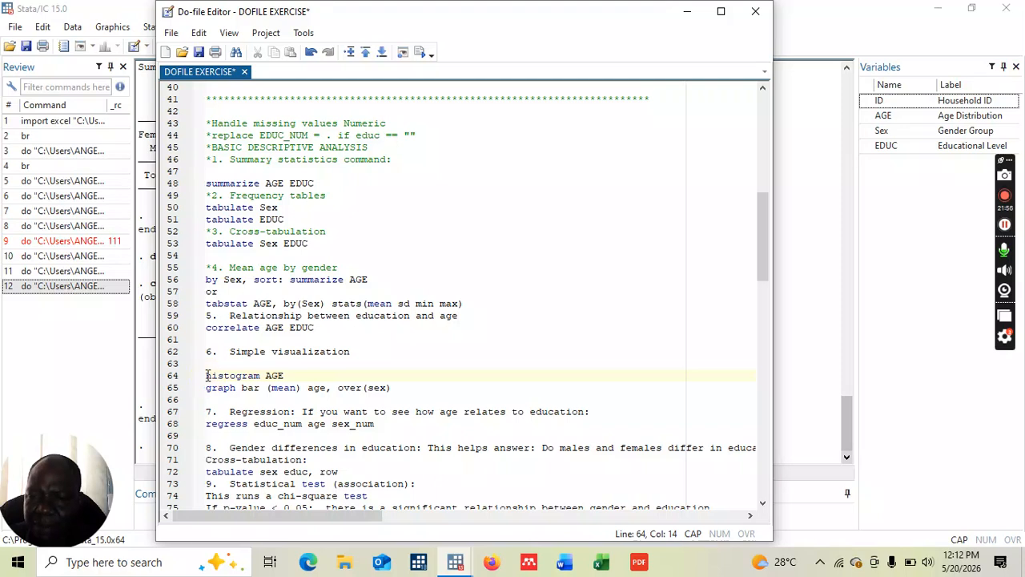
Execute only the histogram AGE line of the do-file and bring up the resulting graph window.
drag(207, 375, 283, 375)
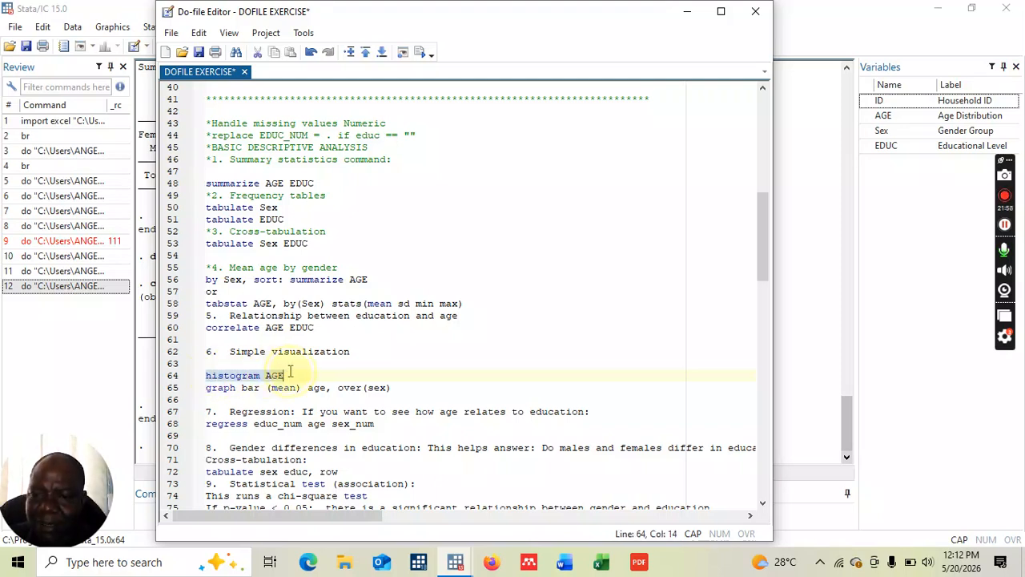
click(422, 55)
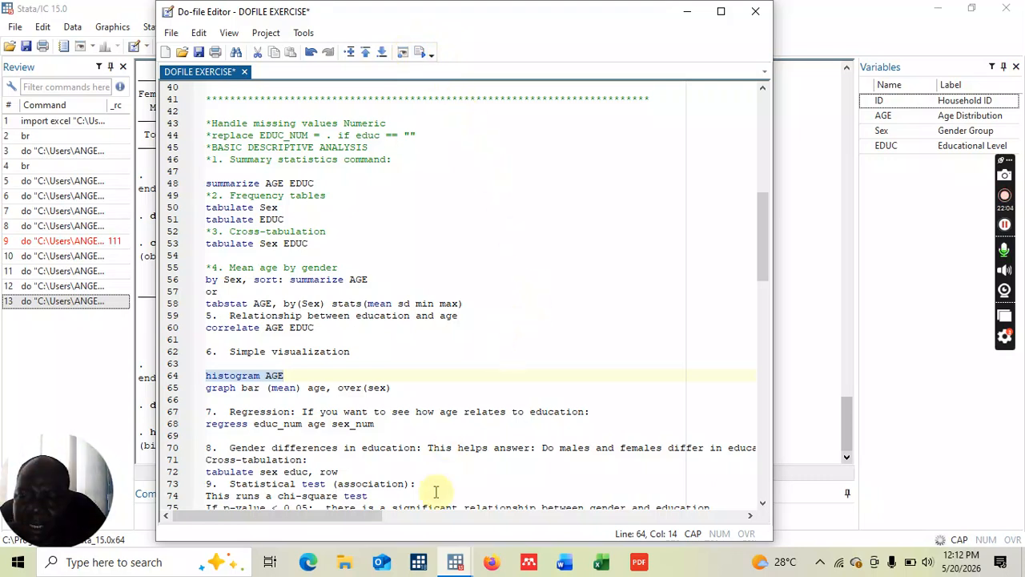
mouse_move(458, 566)
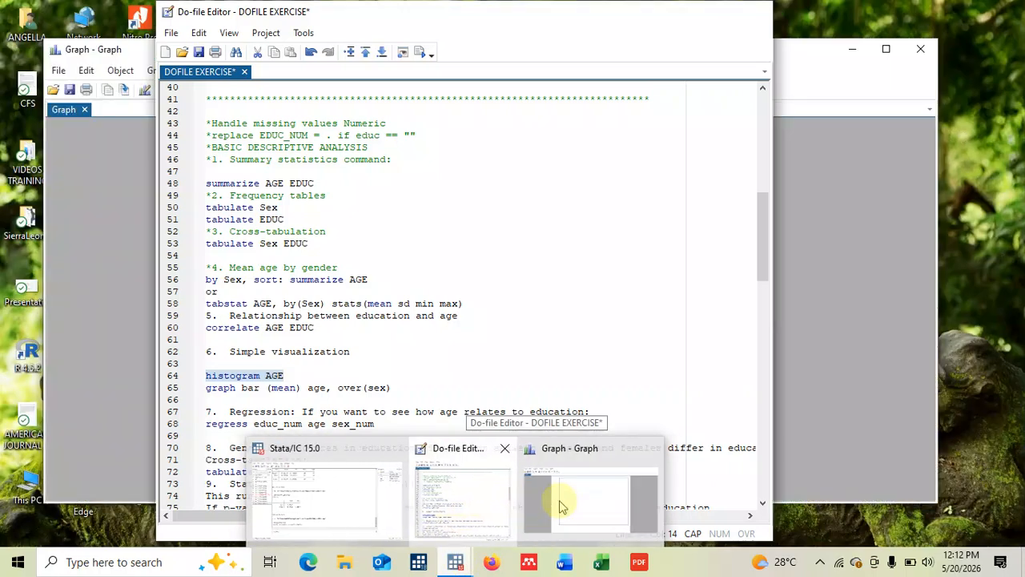
click(561, 505)
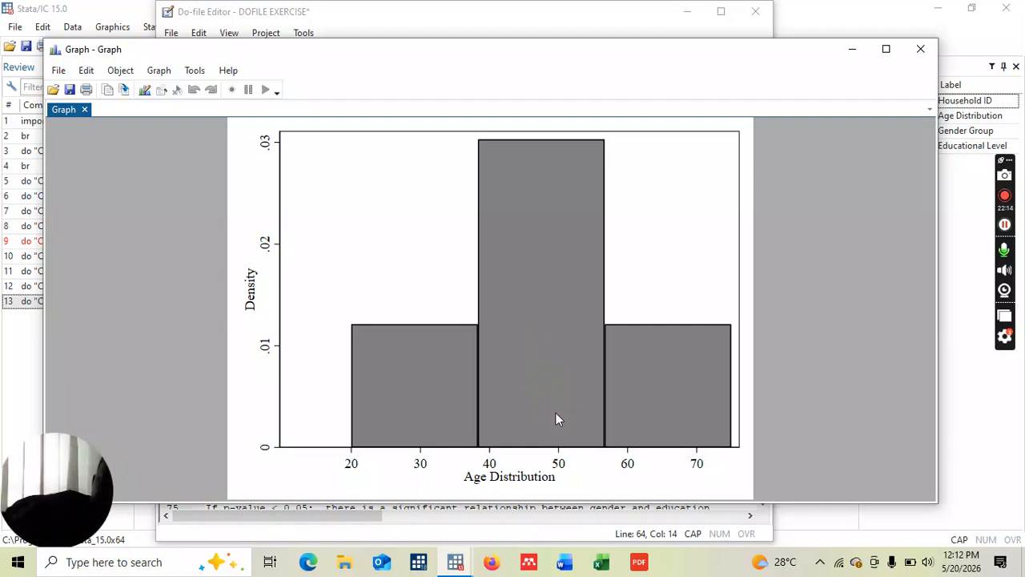
Start editing the histogram and add the overall graph title AGE DISTRIBUTION.
click(144, 89)
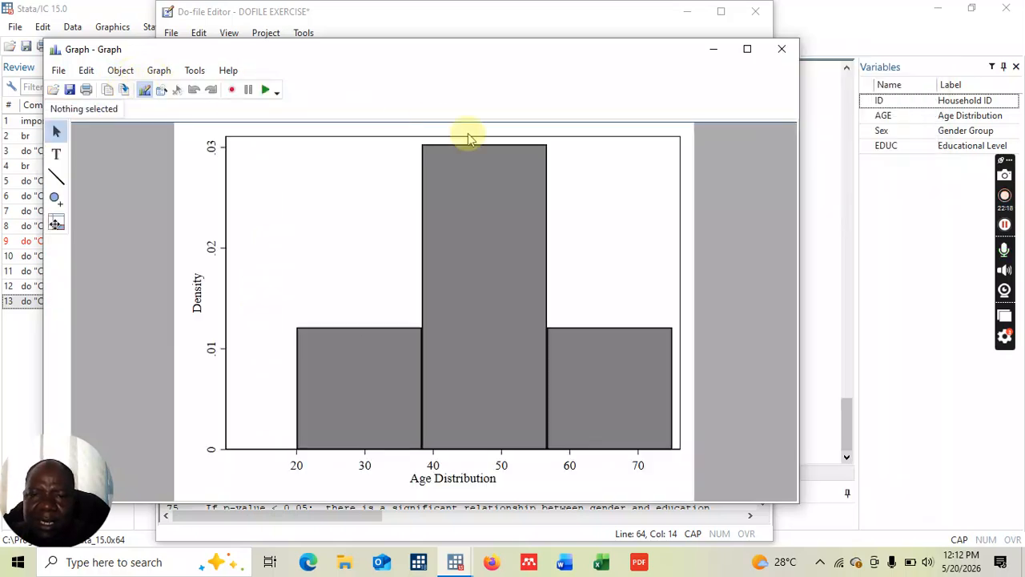
click(492, 138)
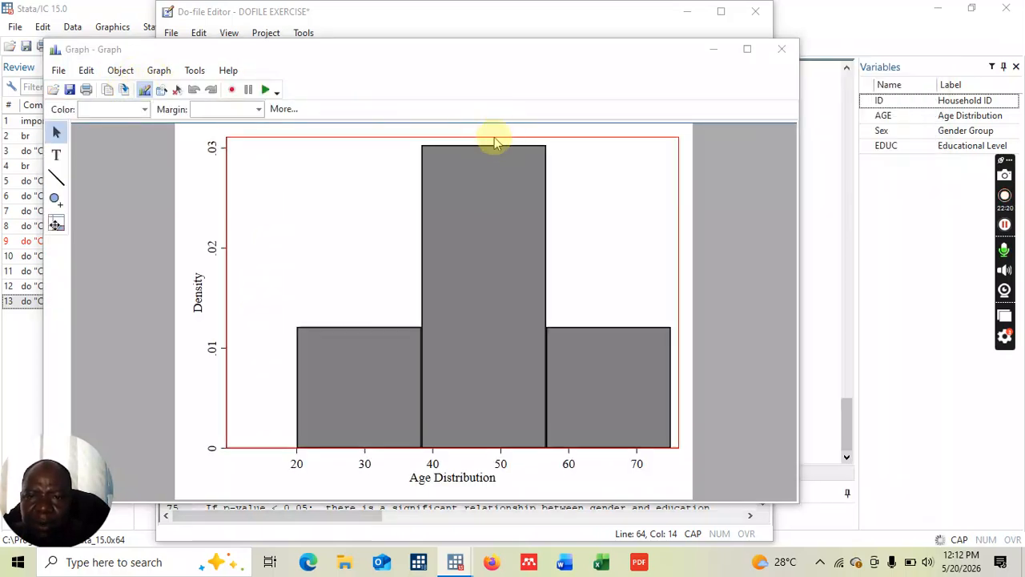
double_click(494, 142)
click(538, 173)
click(504, 128)
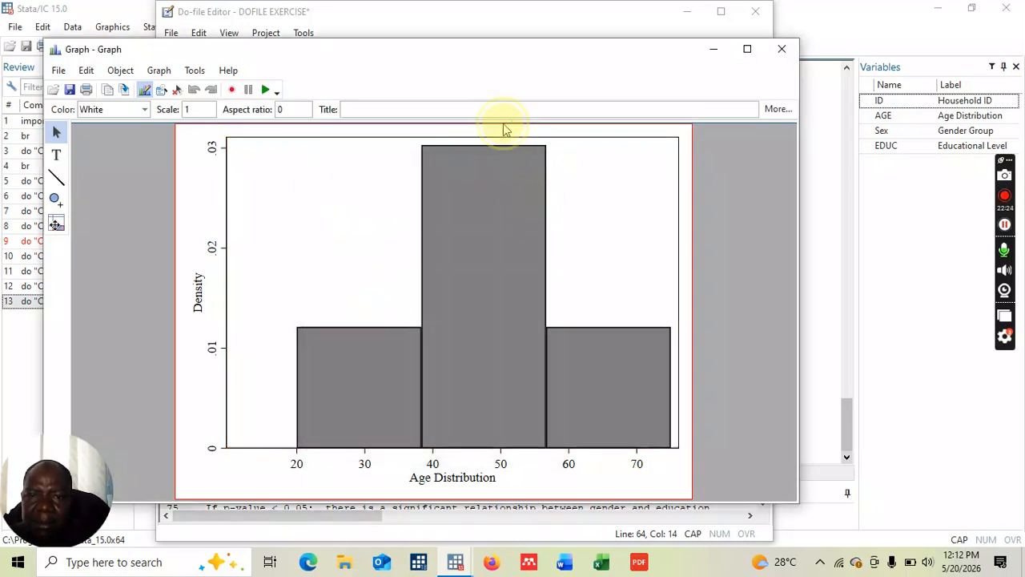
double_click(504, 128)
click(471, 199)
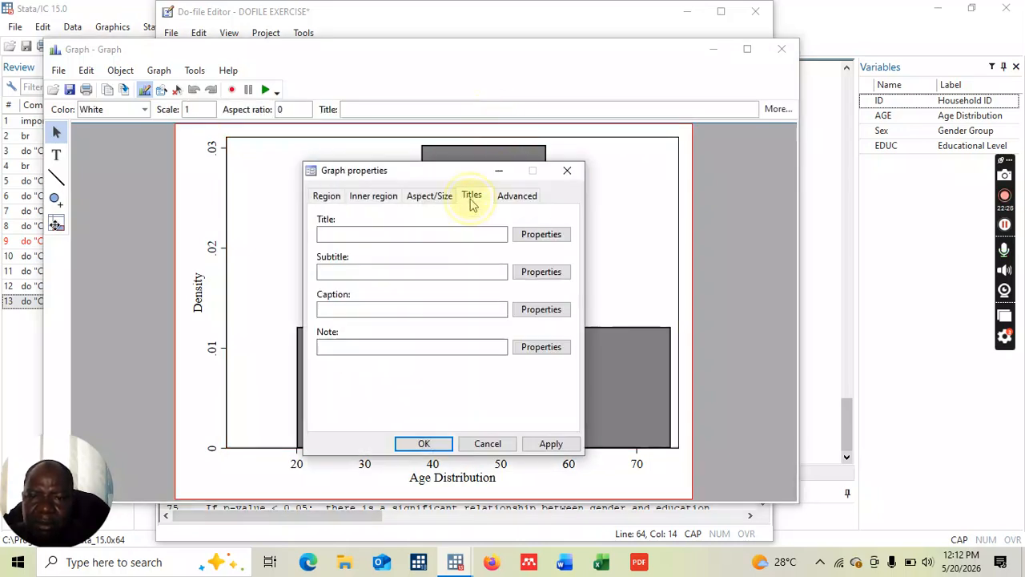
click(416, 234)
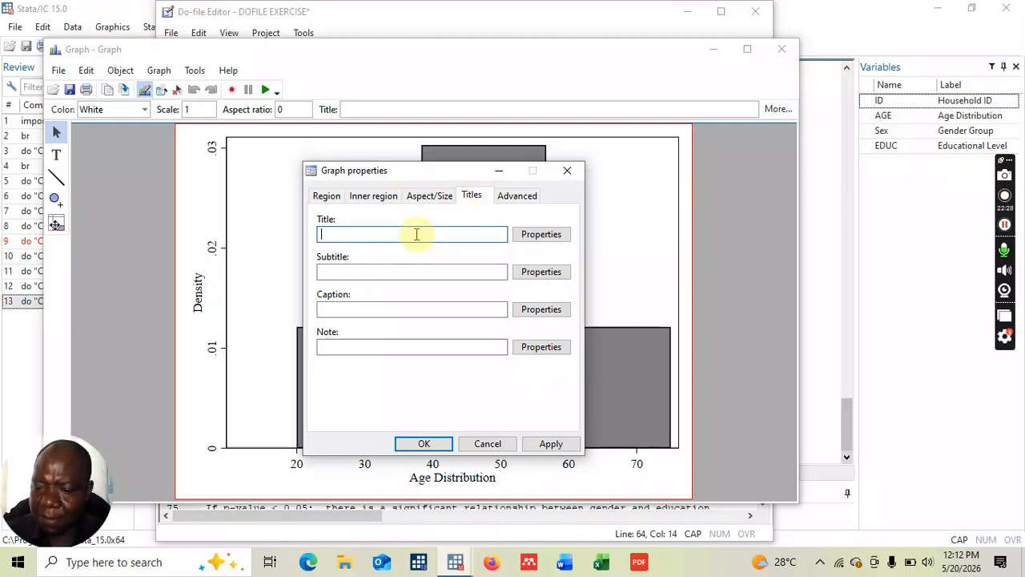
text(AGE DISTRIBUTION)
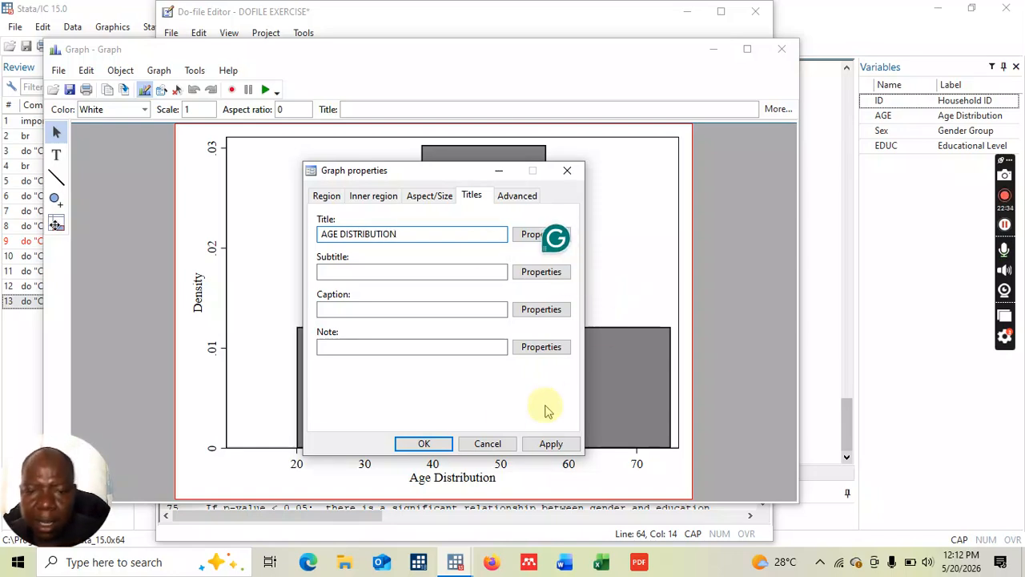
click(425, 443)
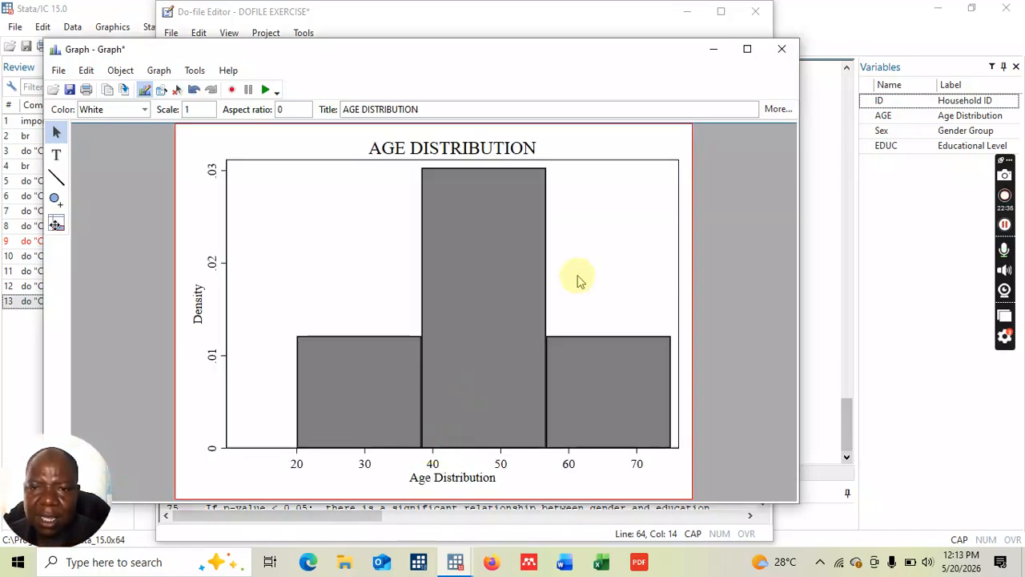
click(470, 155)
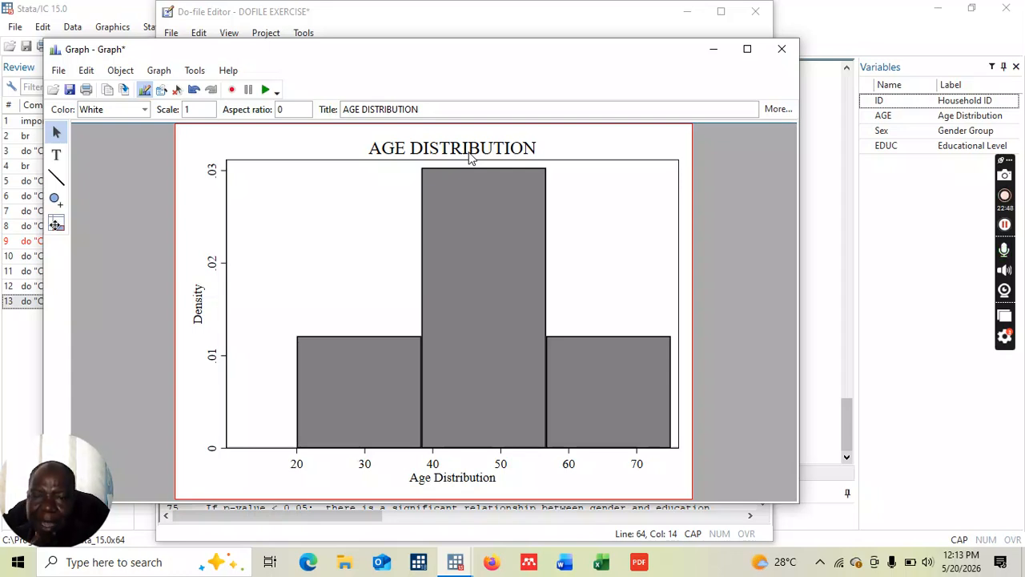
click(468, 152)
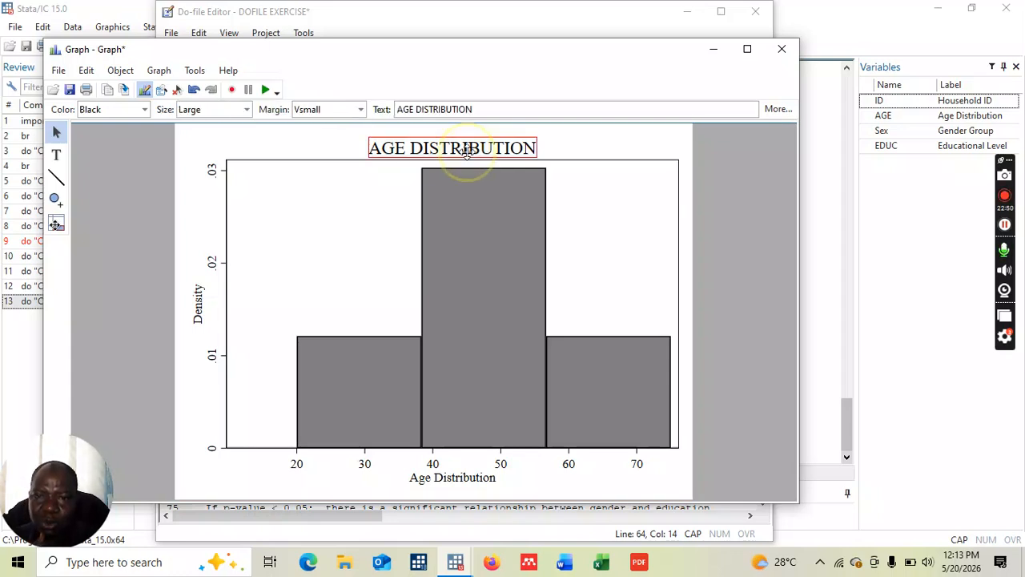
click(458, 147)
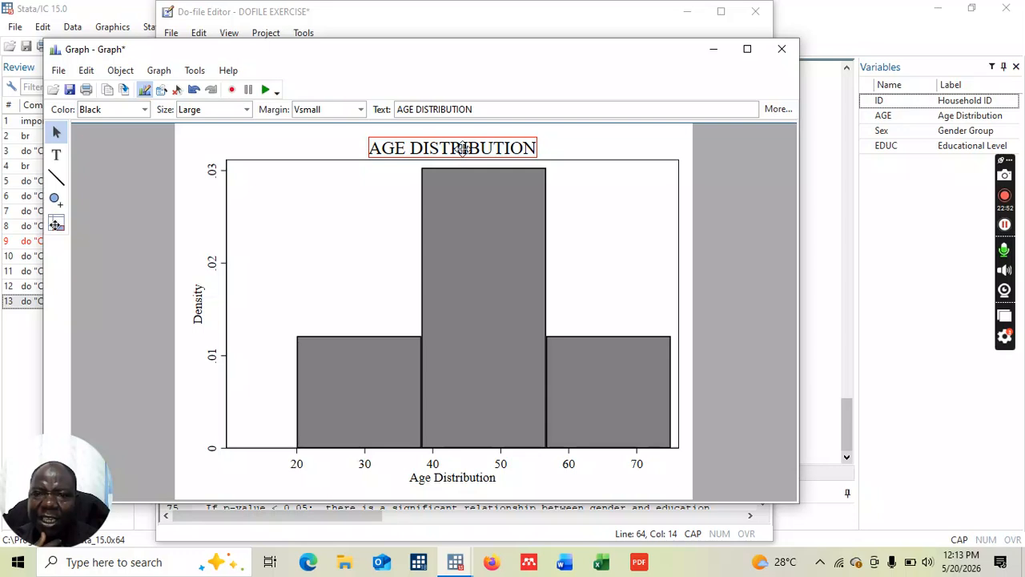
click(458, 148)
click(459, 147)
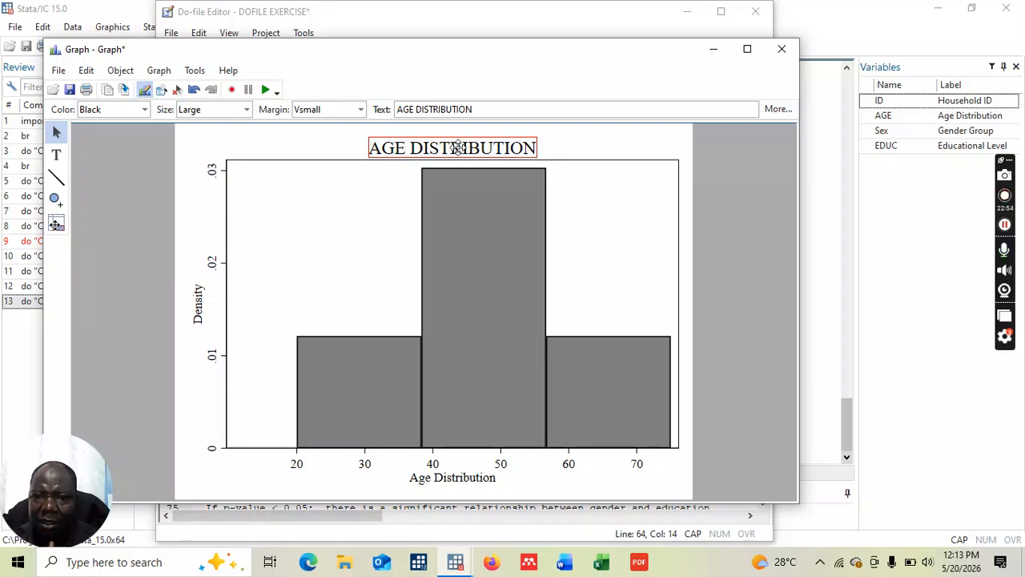
click(457, 148)
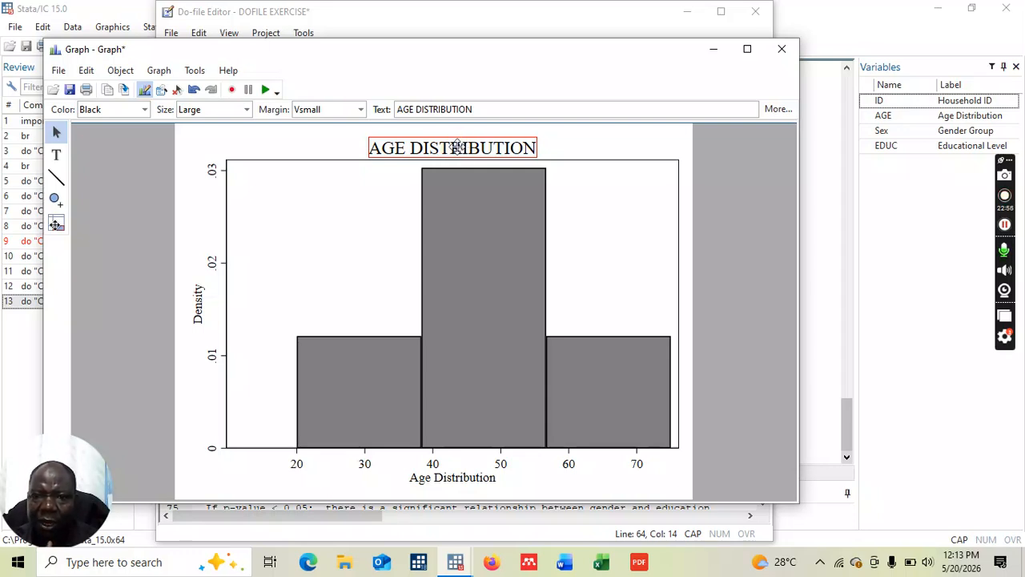
click(455, 147)
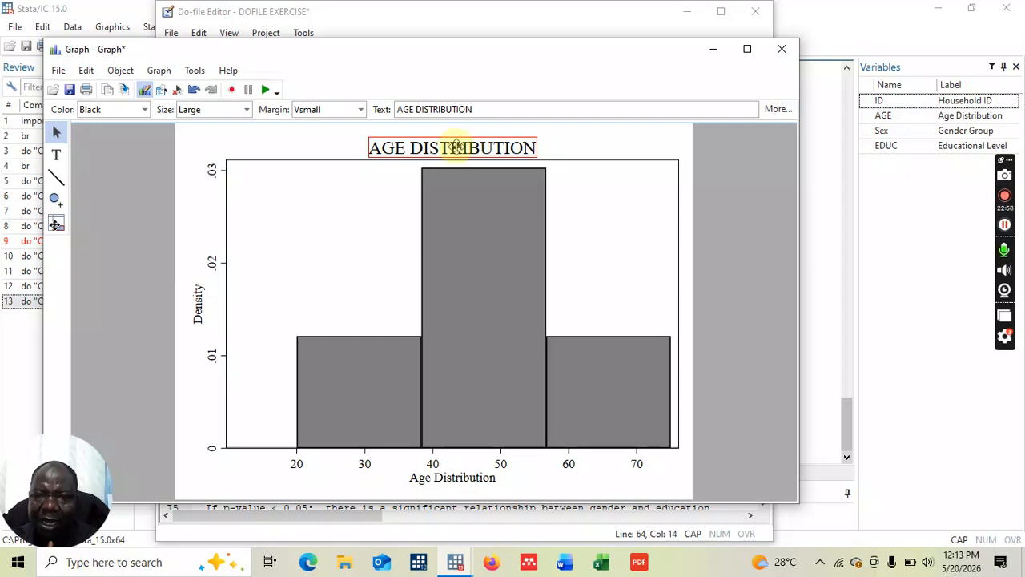
click(454, 148)
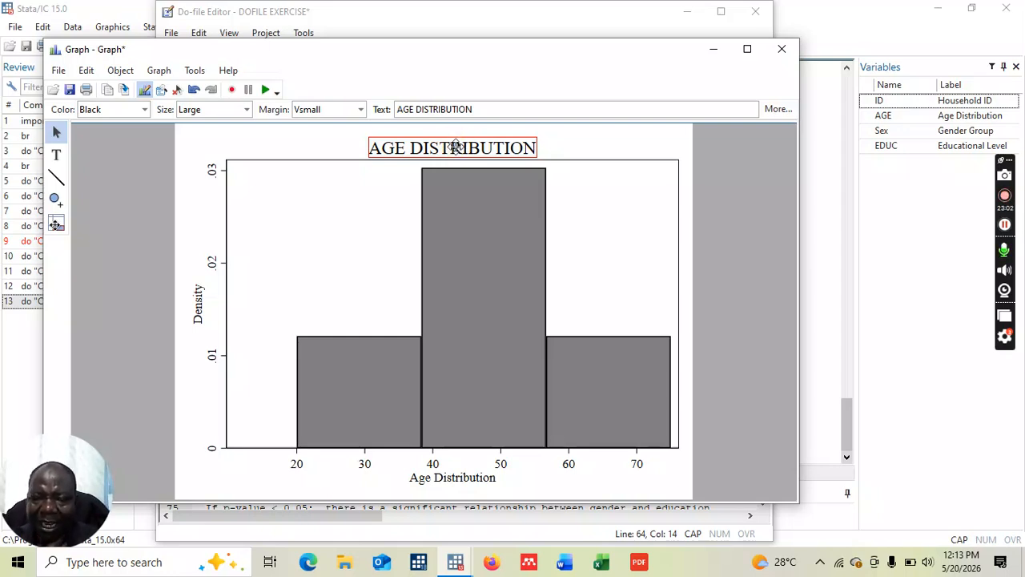
click(456, 148)
click(456, 147)
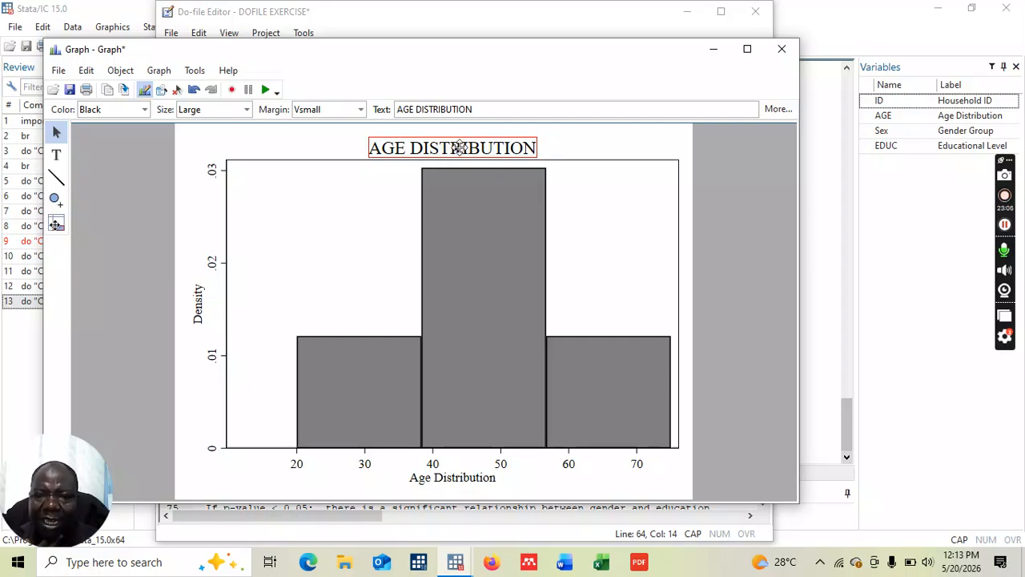
click(459, 147)
click(462, 147)
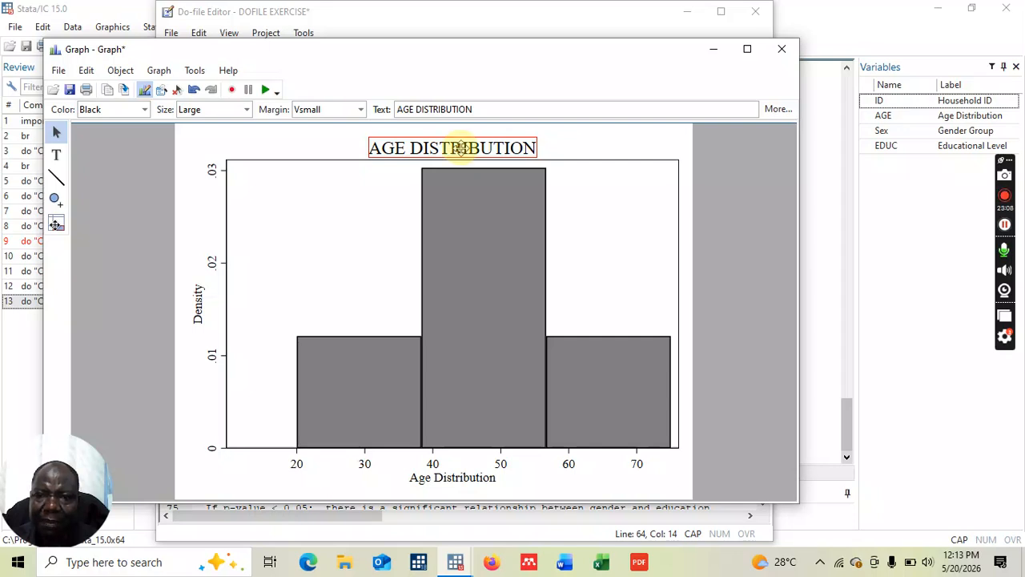
click(462, 147)
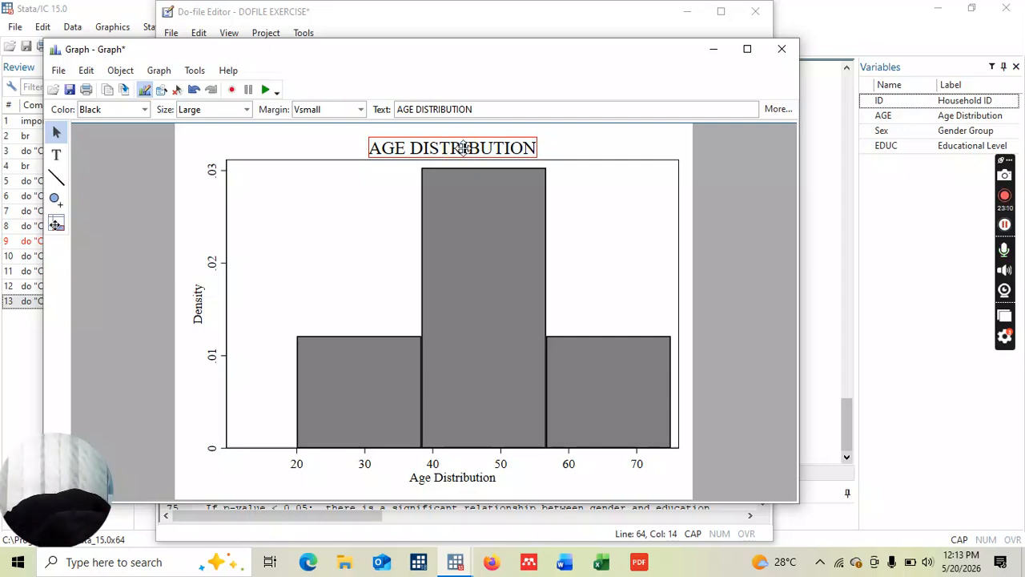
click(464, 147)
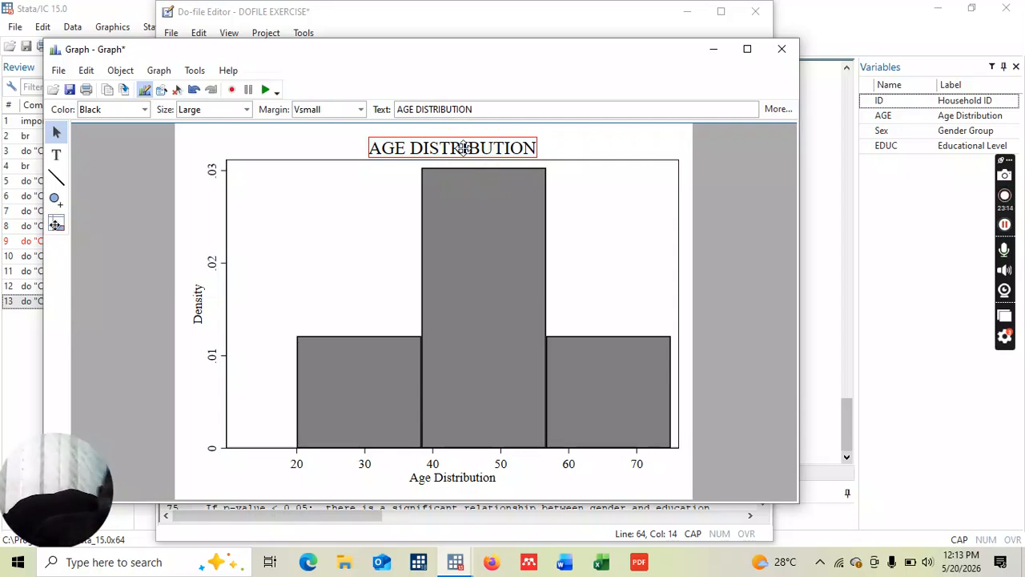
click(441, 149)
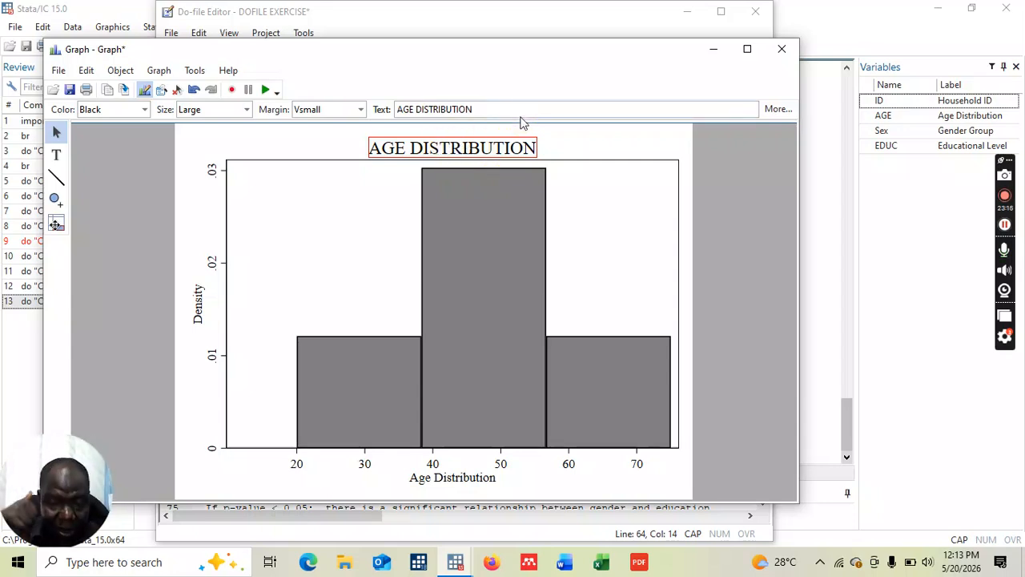
Set the fill color of only the histogram's first bar, starting at age 20, to Emerald in its observation properties.
click(428, 244)
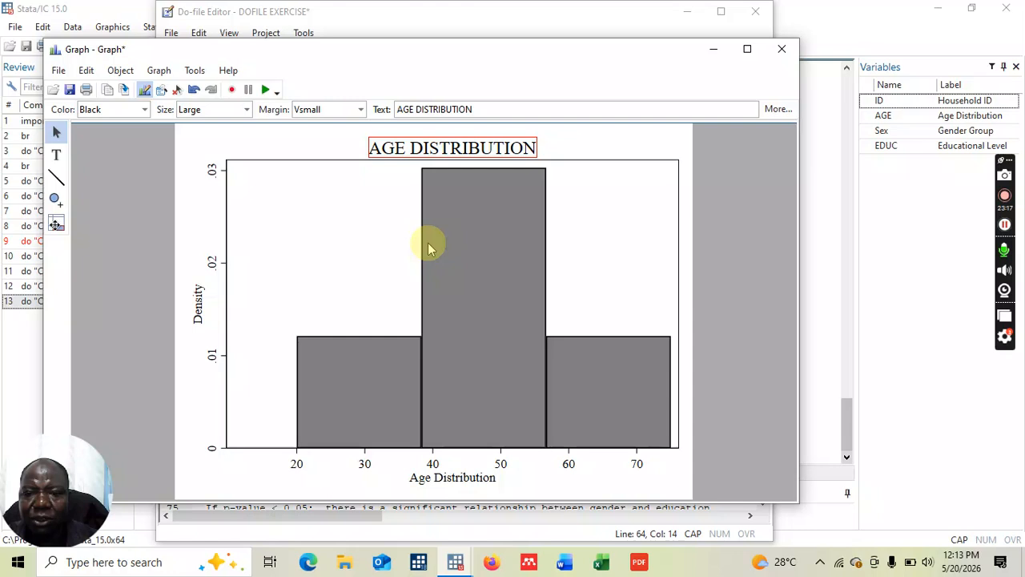
click(376, 371)
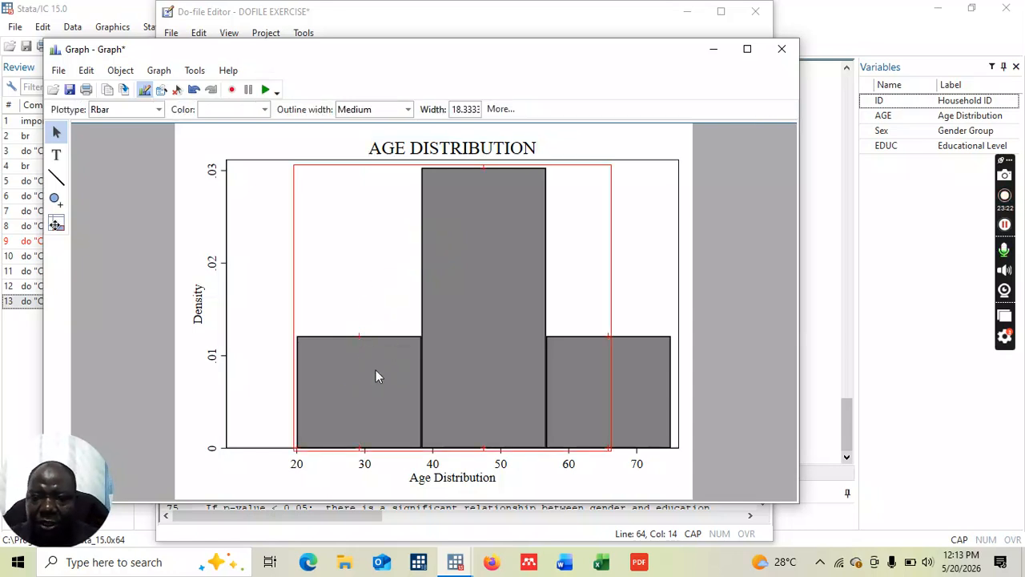
right_click(375, 370)
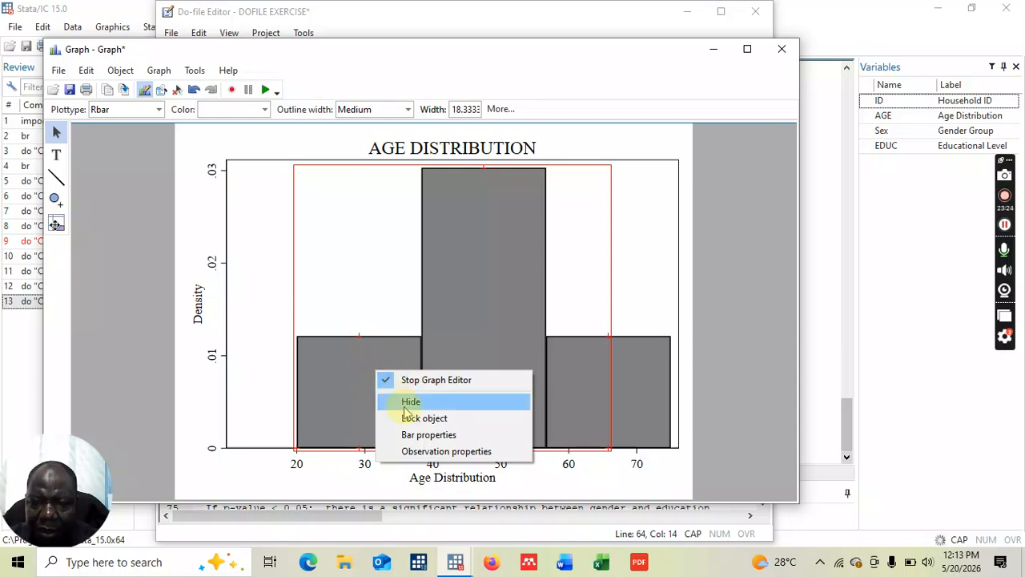
click(423, 451)
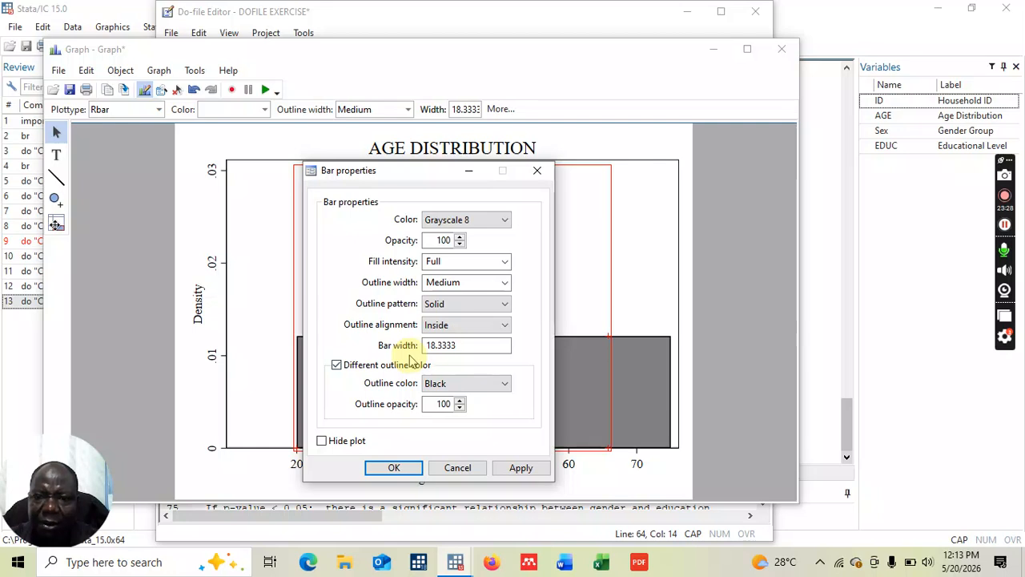
click(503, 220)
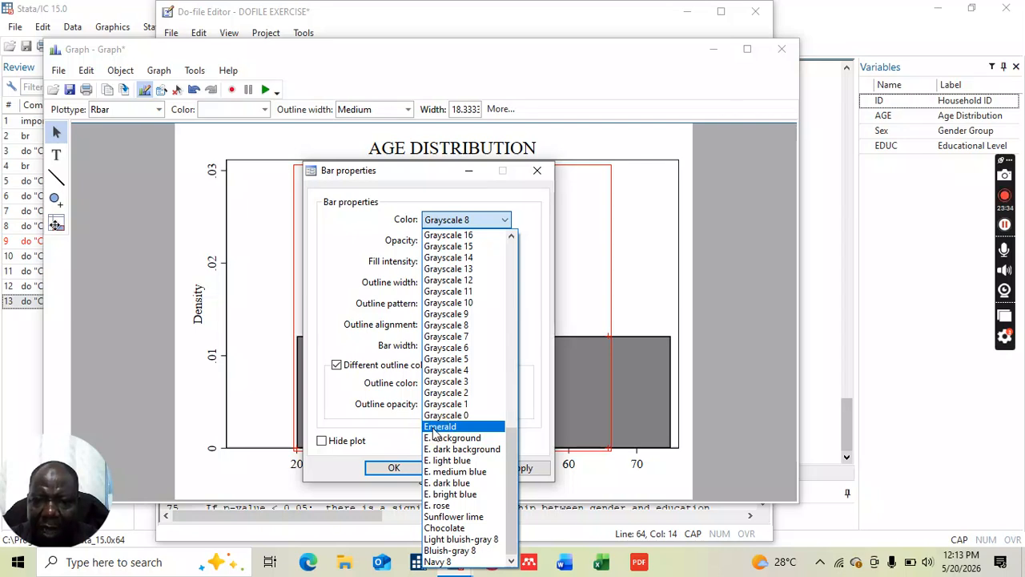
click(433, 431)
click(387, 469)
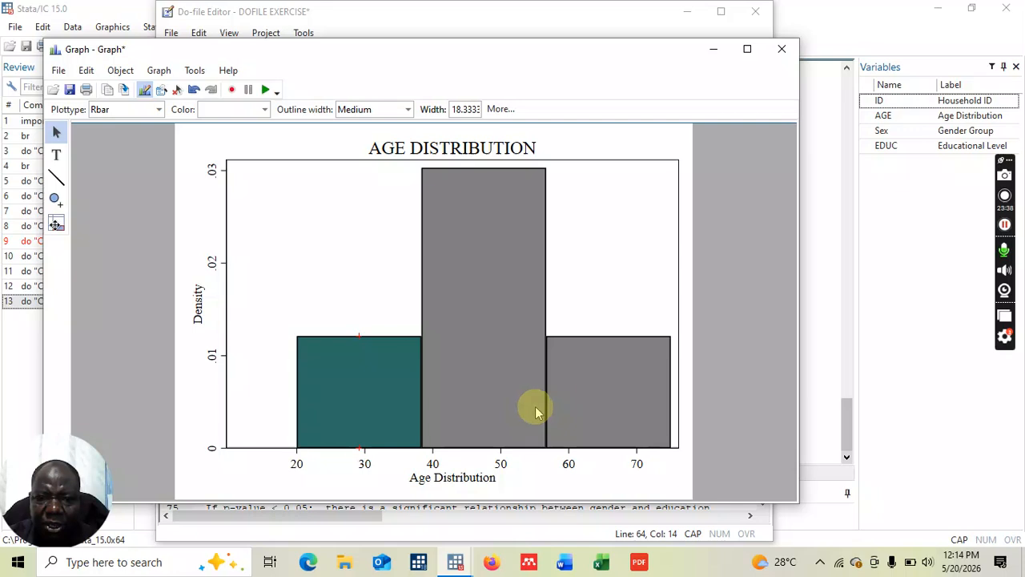
Set the fill color of only the histogram's last bar, covering the oldest ages, to E. rose in its observation properties.
click(572, 389)
right_click(572, 389)
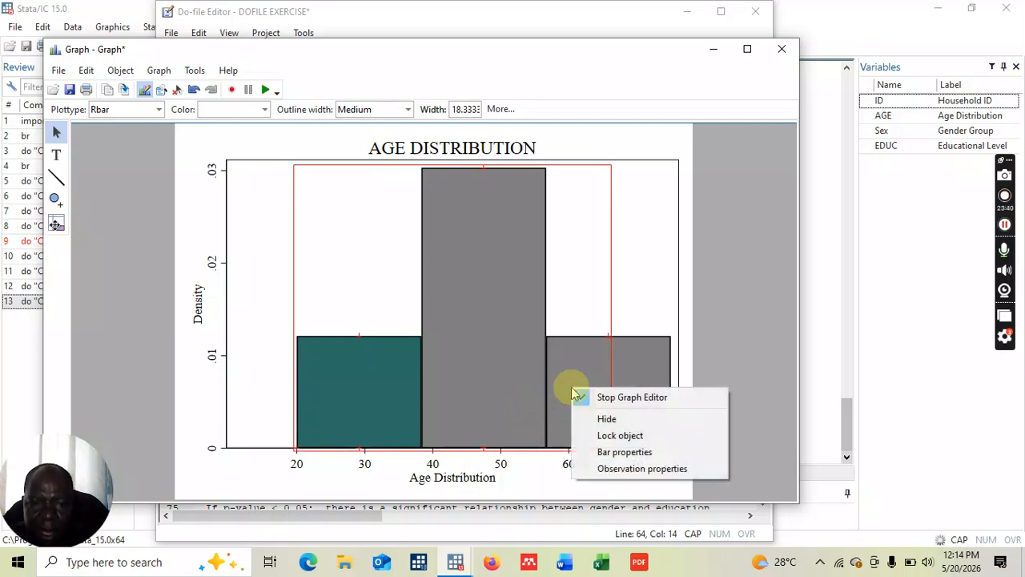
click(635, 471)
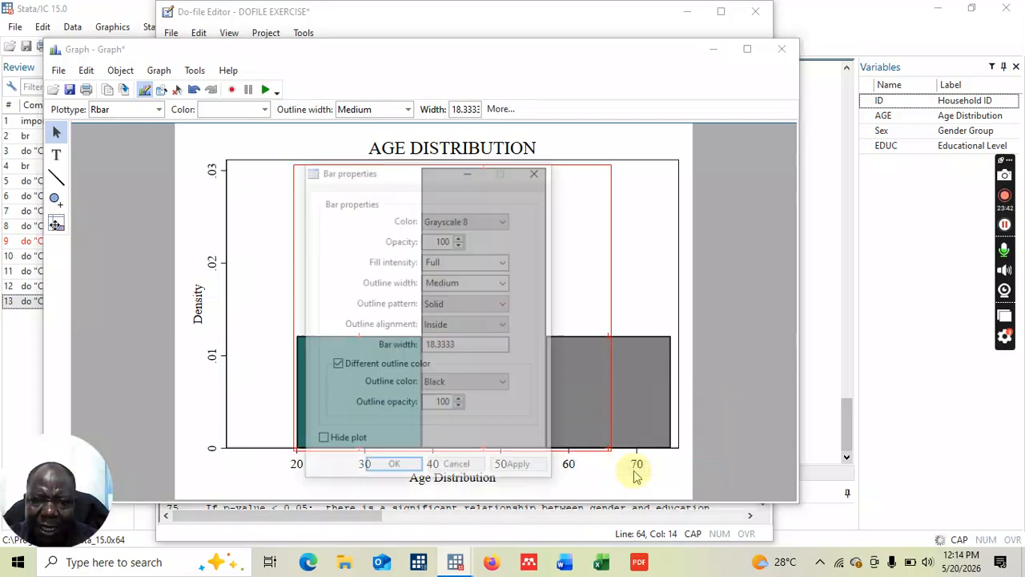
click(509, 224)
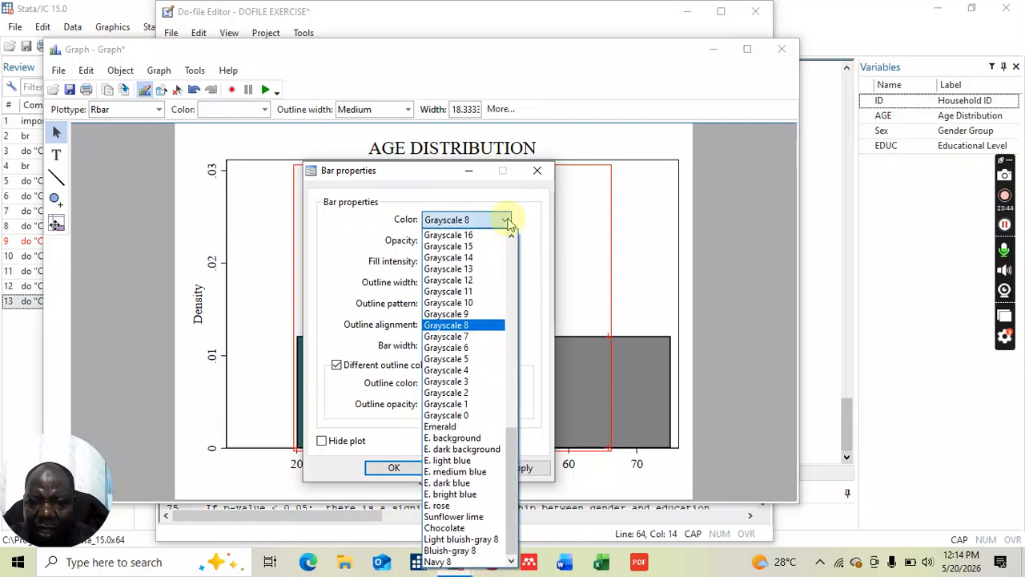
click(439, 506)
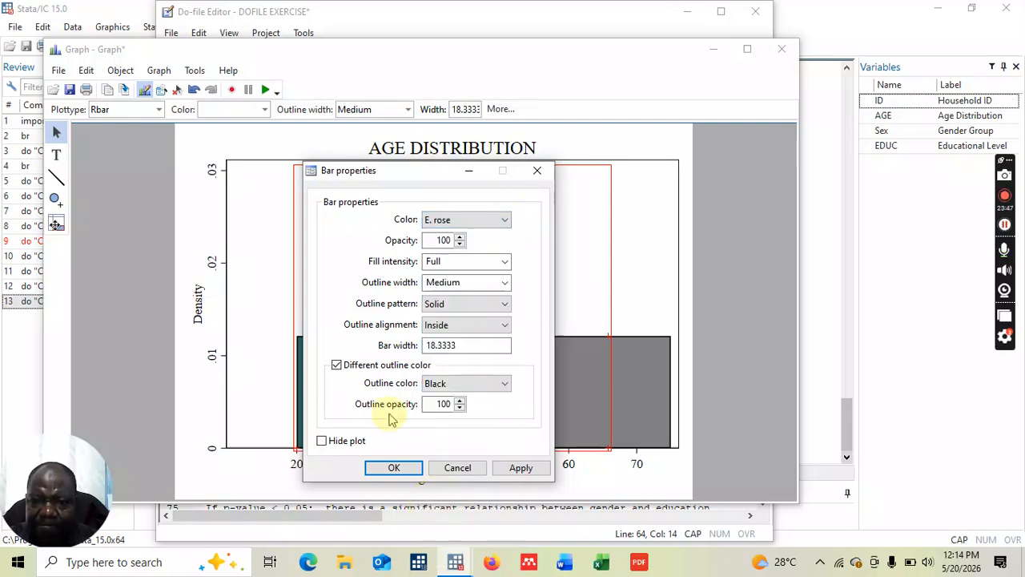
click(388, 469)
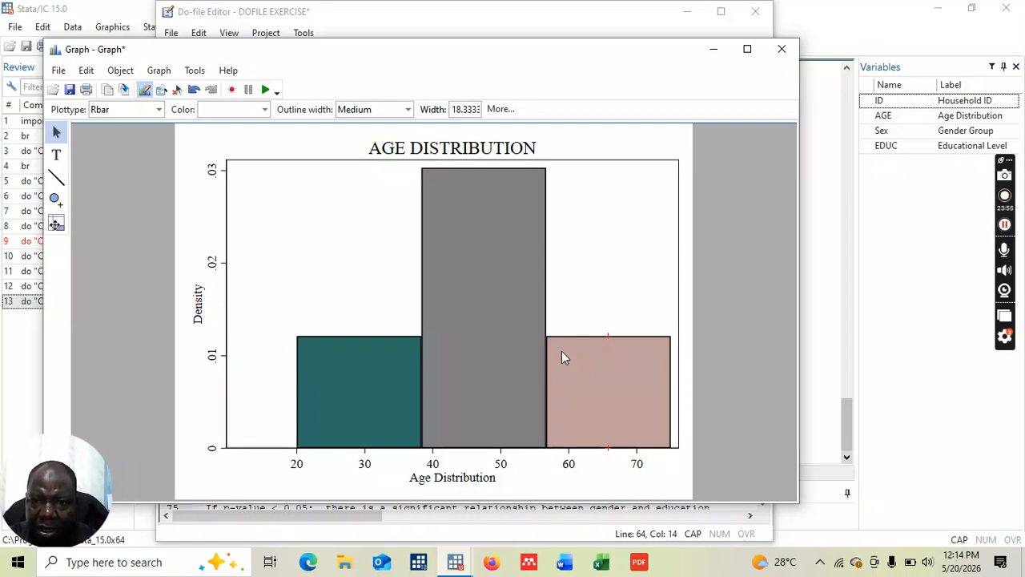
click(445, 147)
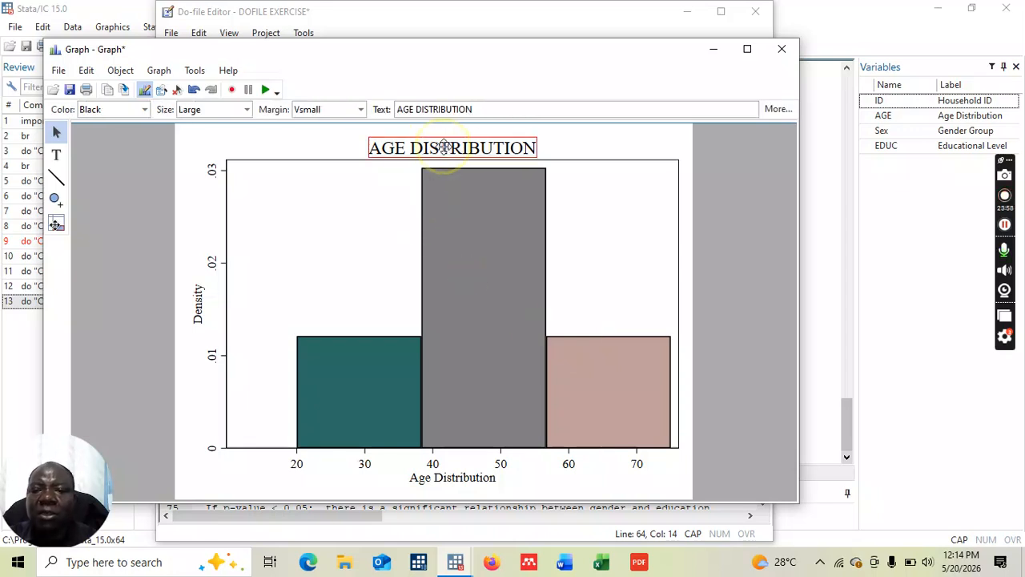
Set the text color of the histogram's AGE DISTRIBUTION title to Green, and close the graph without saving the changes.
double_click(438, 147)
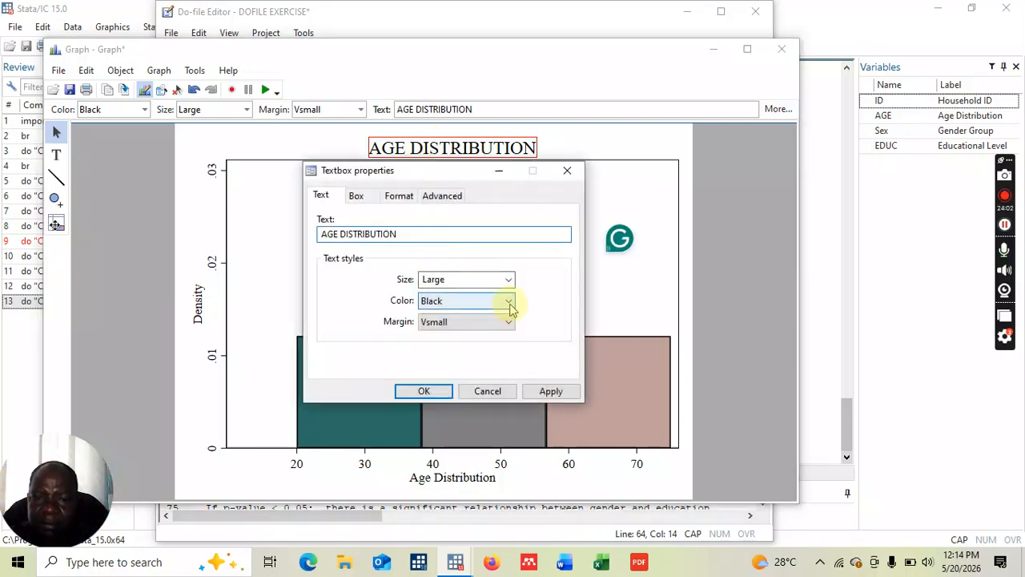
click(508, 302)
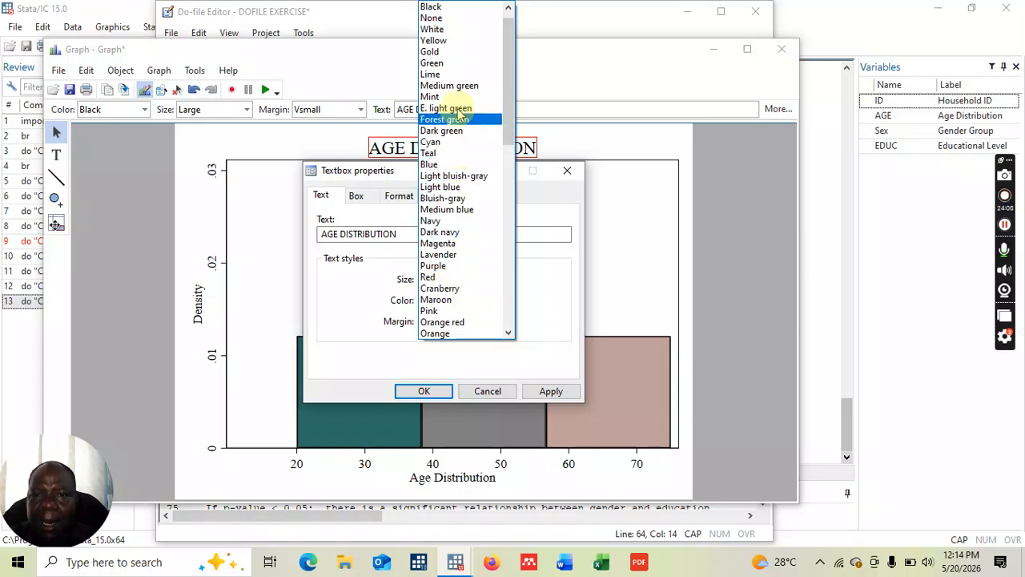
click(440, 64)
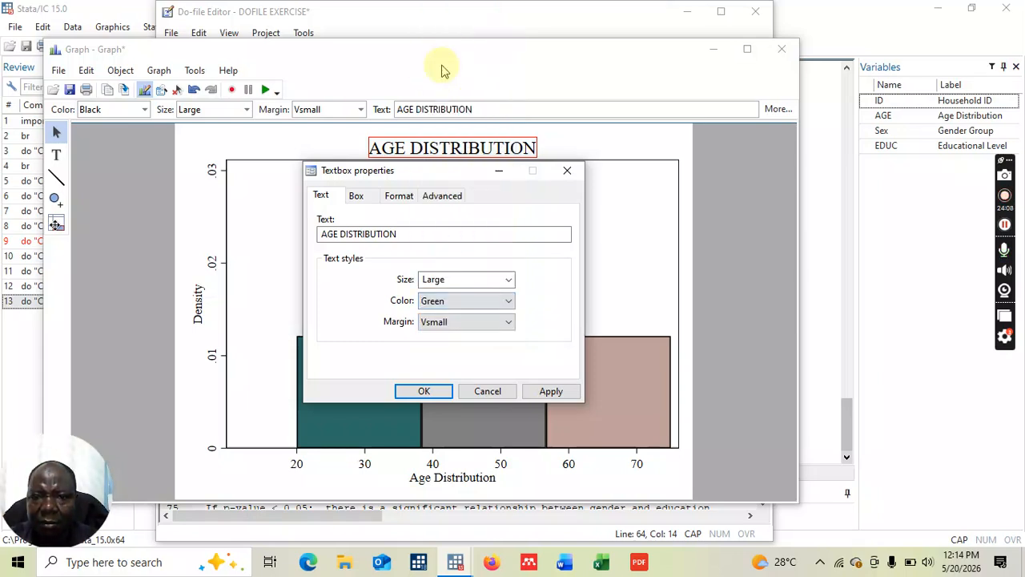
click(423, 392)
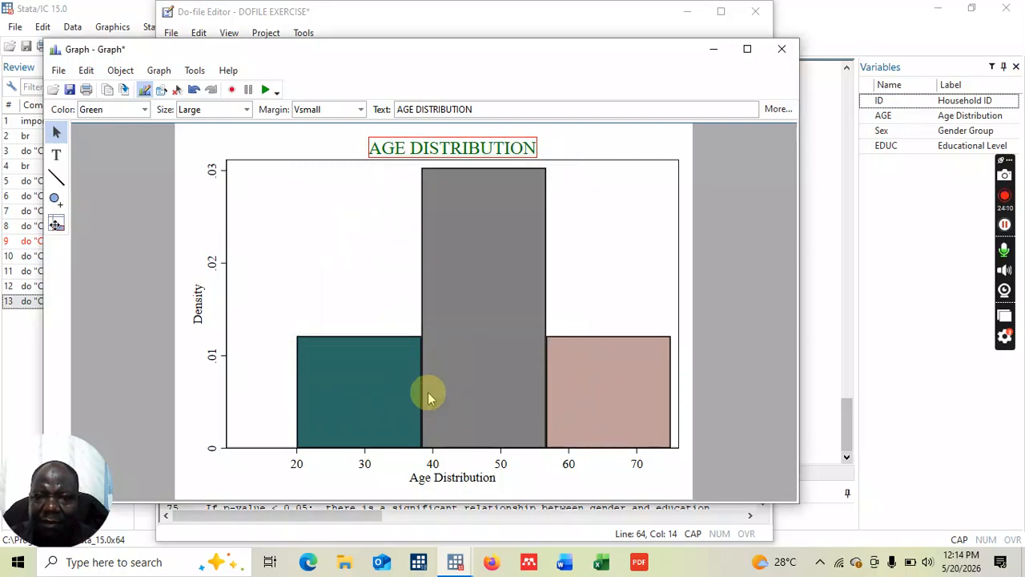
click(606, 301)
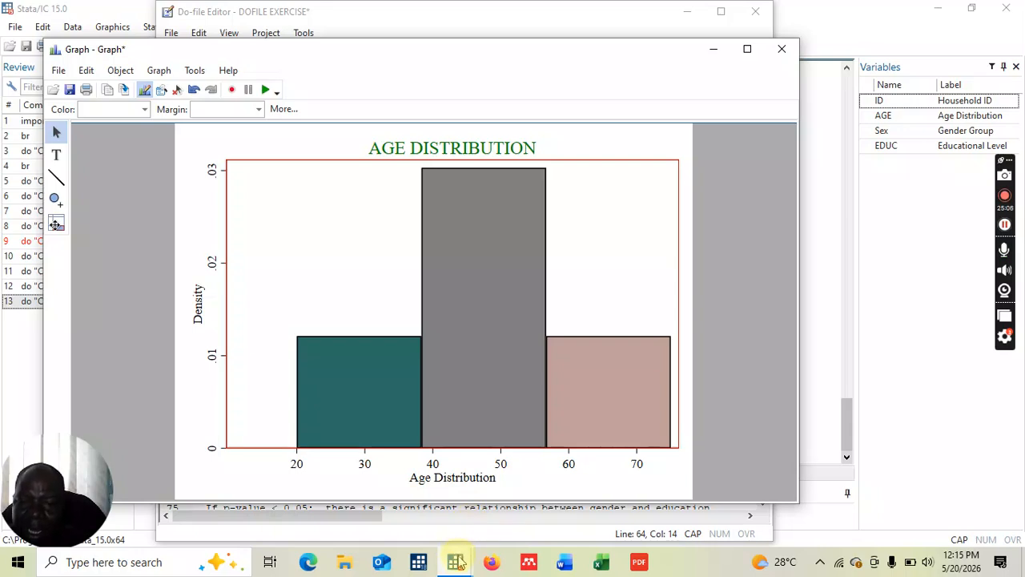
click(780, 49)
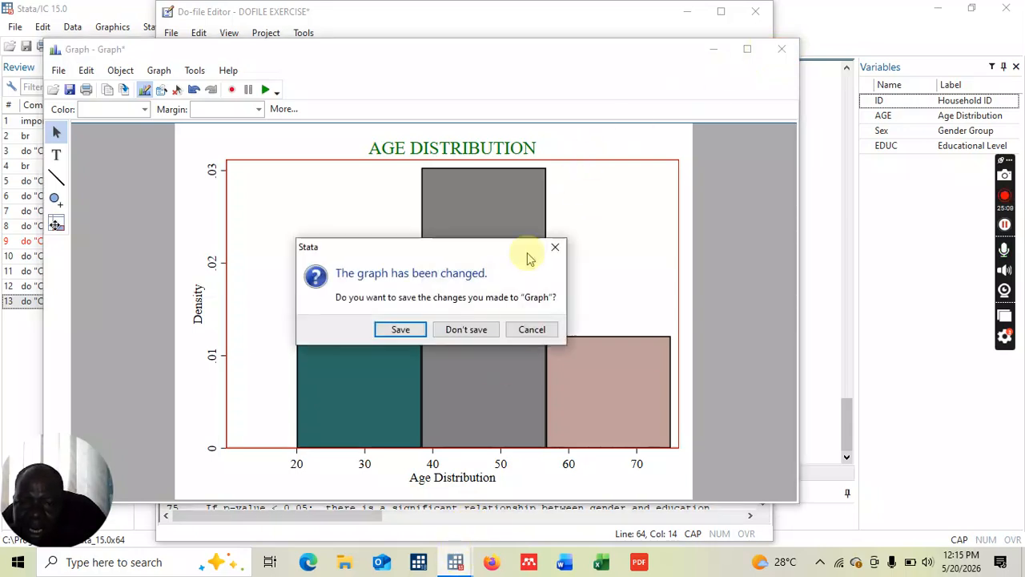
click(467, 329)
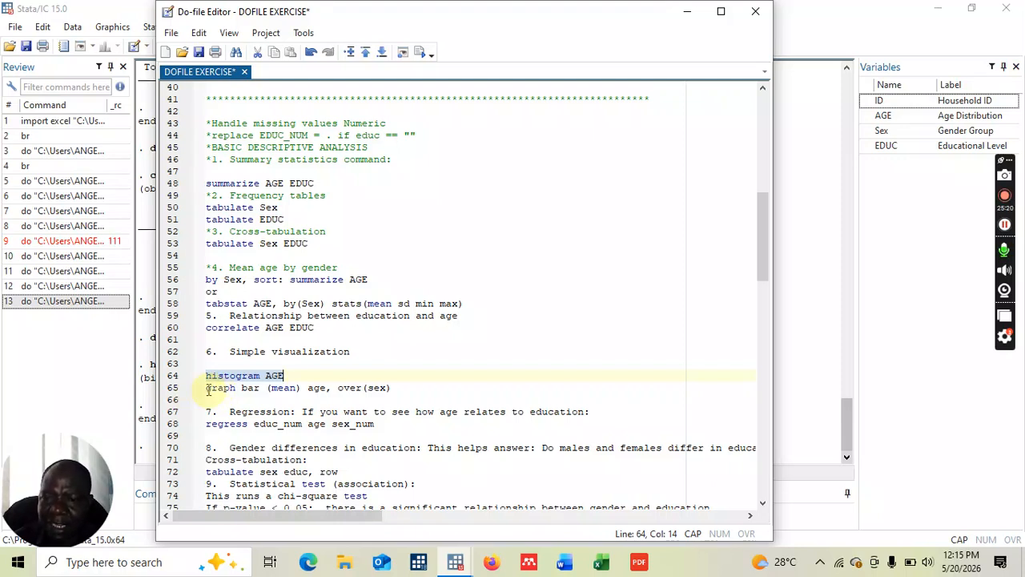
Correct the variable names in the do-file's bar graph command so it reads graph bar (mean) AGE, over(Sex).
click(324, 389)
key(BackSpace)
key(BackSpace)
key(BackSpace)
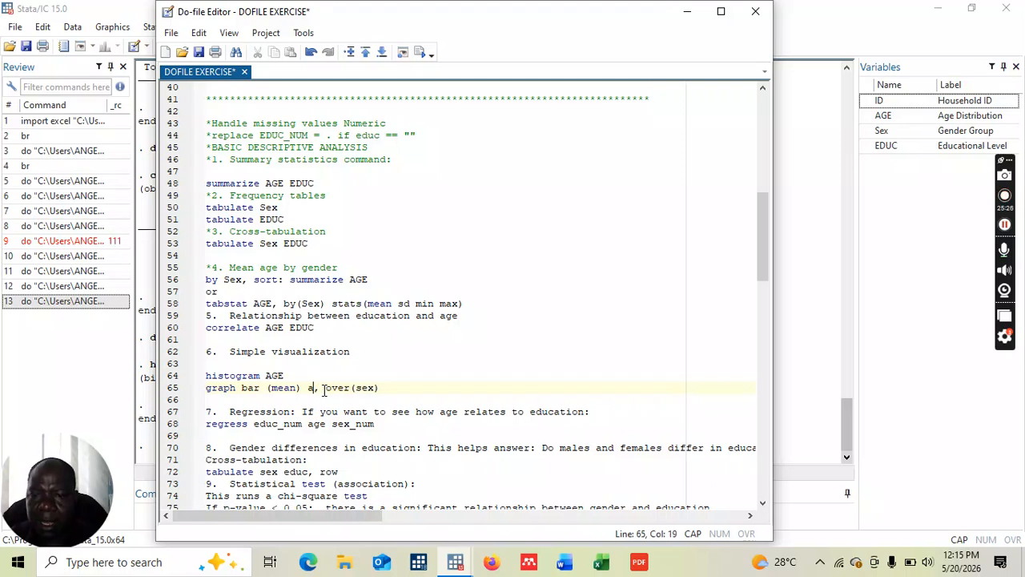
text(A)
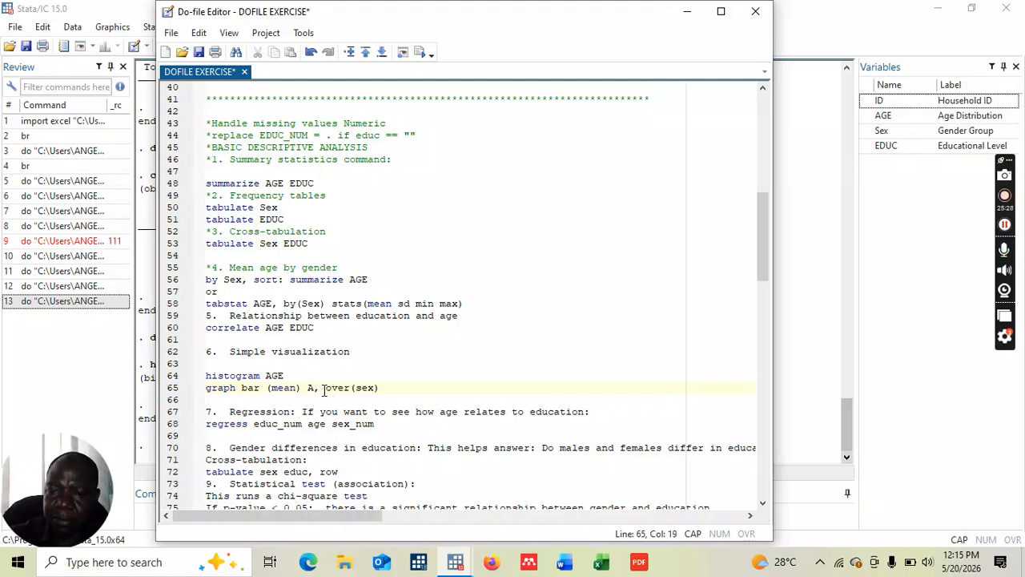
text(GE)
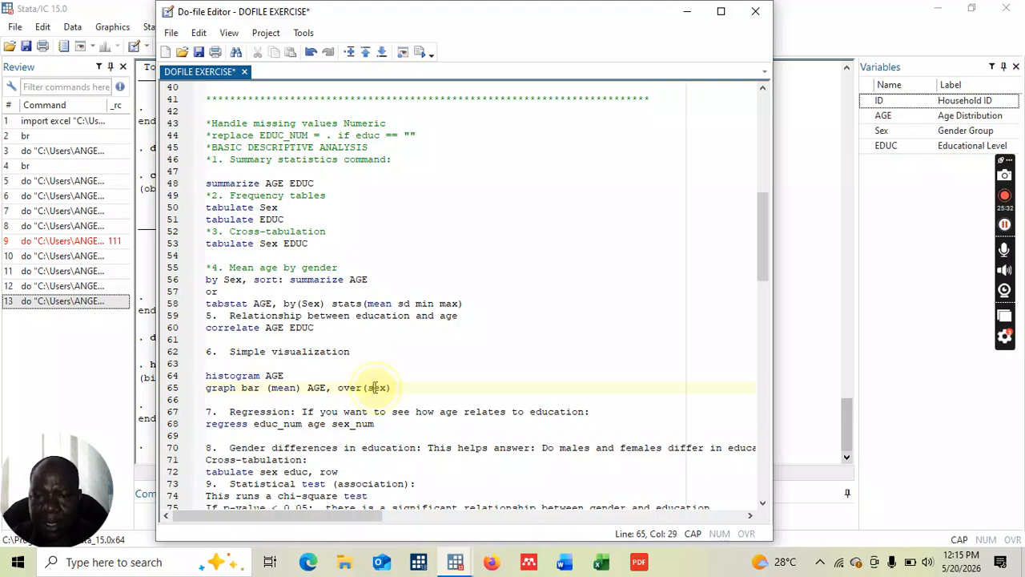
key(BackSpace)
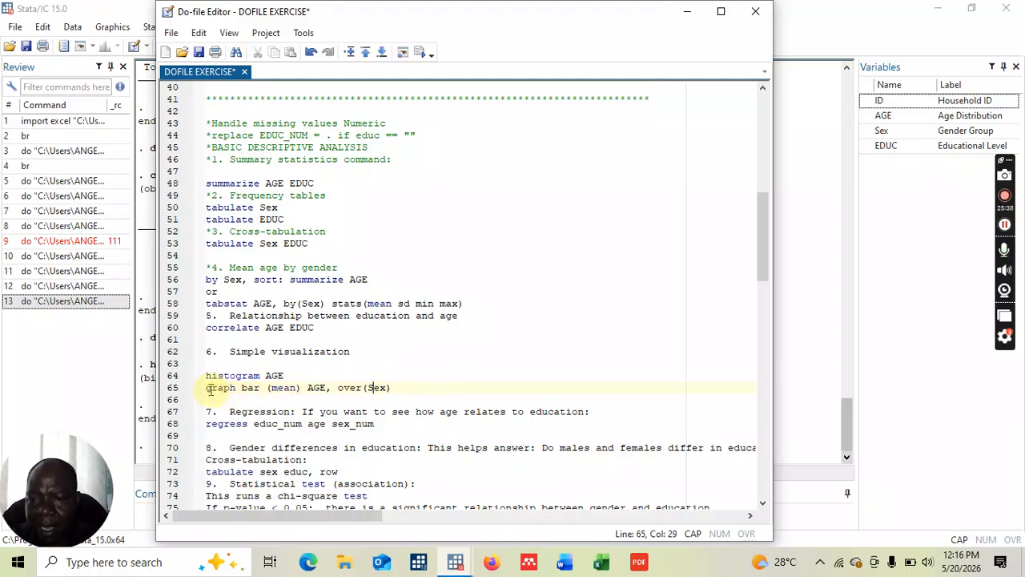
Execute only the graph bar (mean) AGE, over(Sex) line of the do-file and start editing the resulting graph.
drag(207, 388, 393, 387)
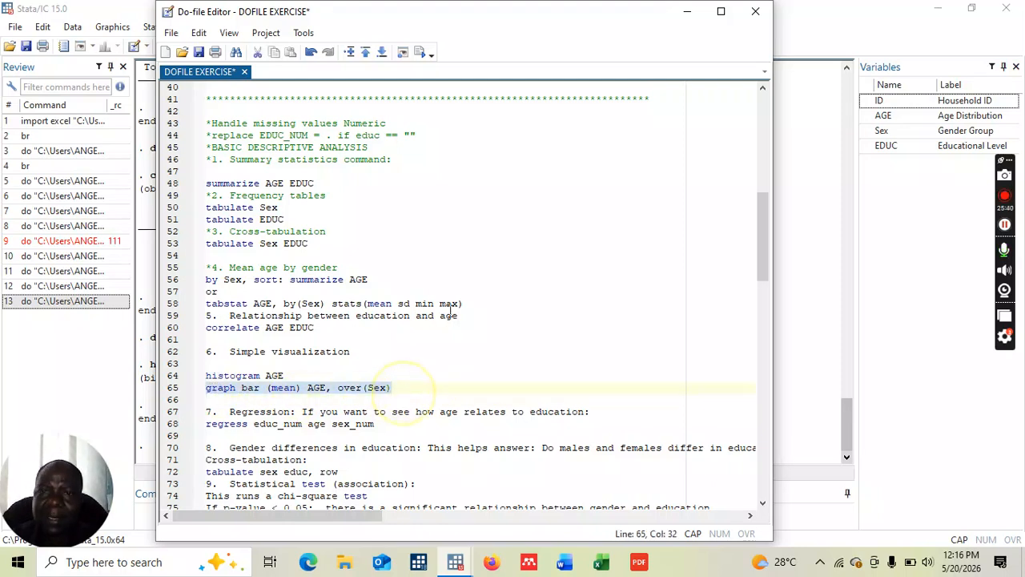
click(419, 52)
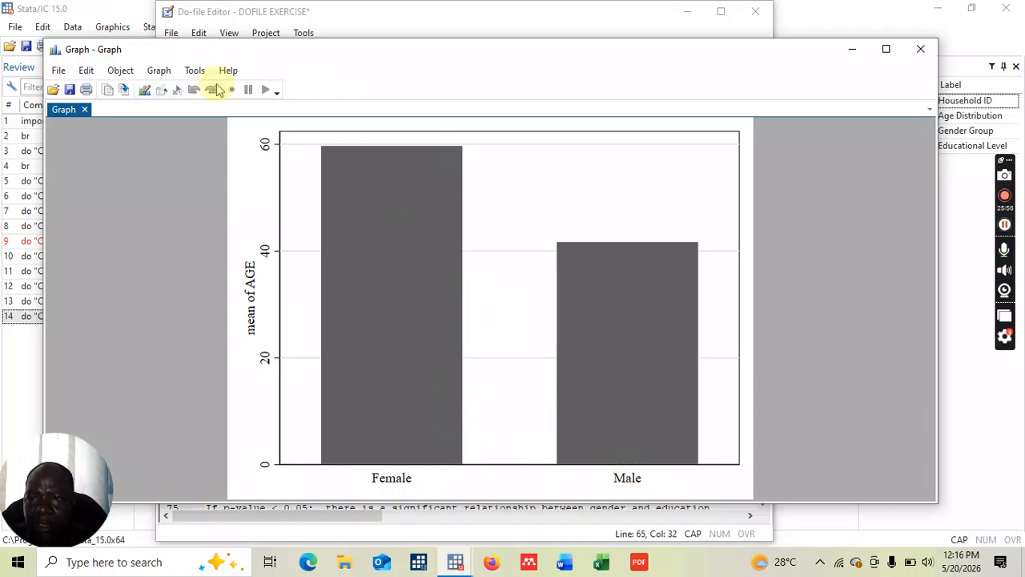
click(145, 93)
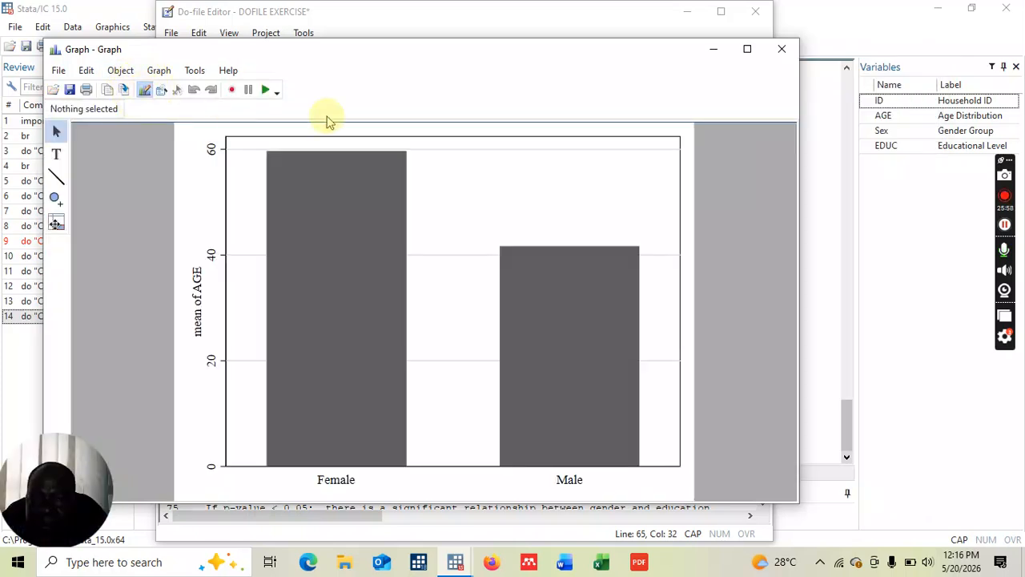
click(464, 137)
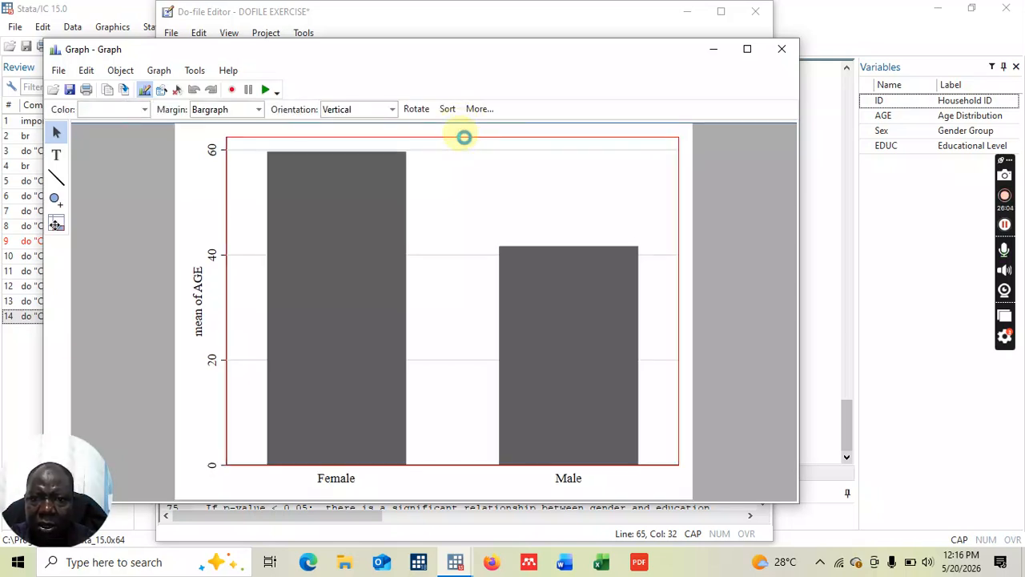
double_click(464, 137)
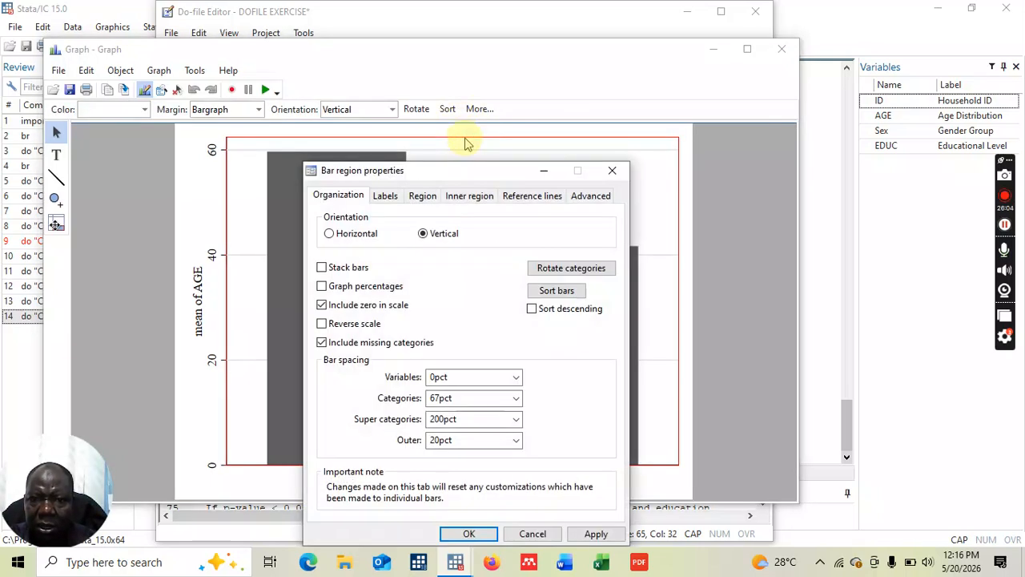
click(615, 171)
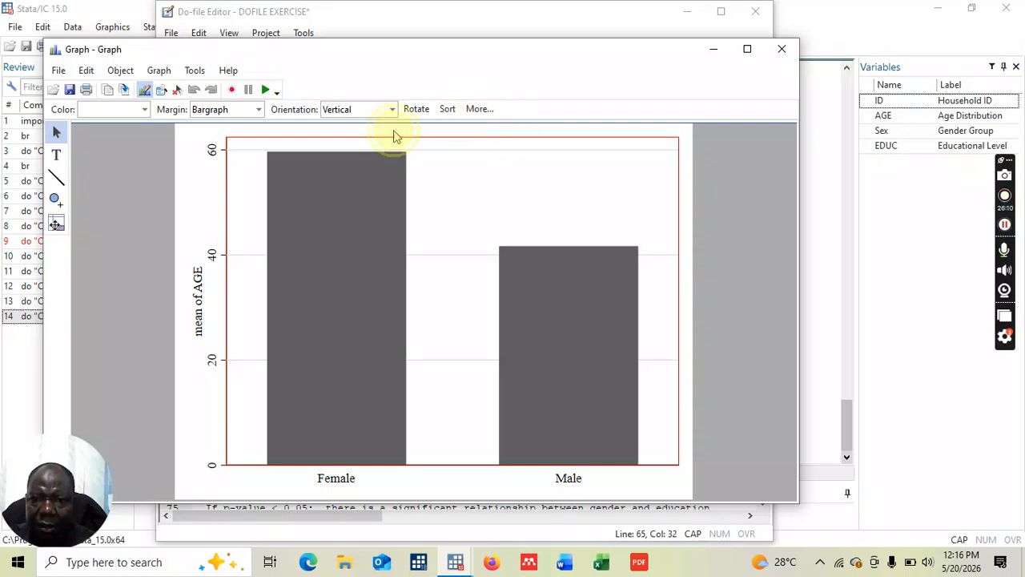
click(145, 89)
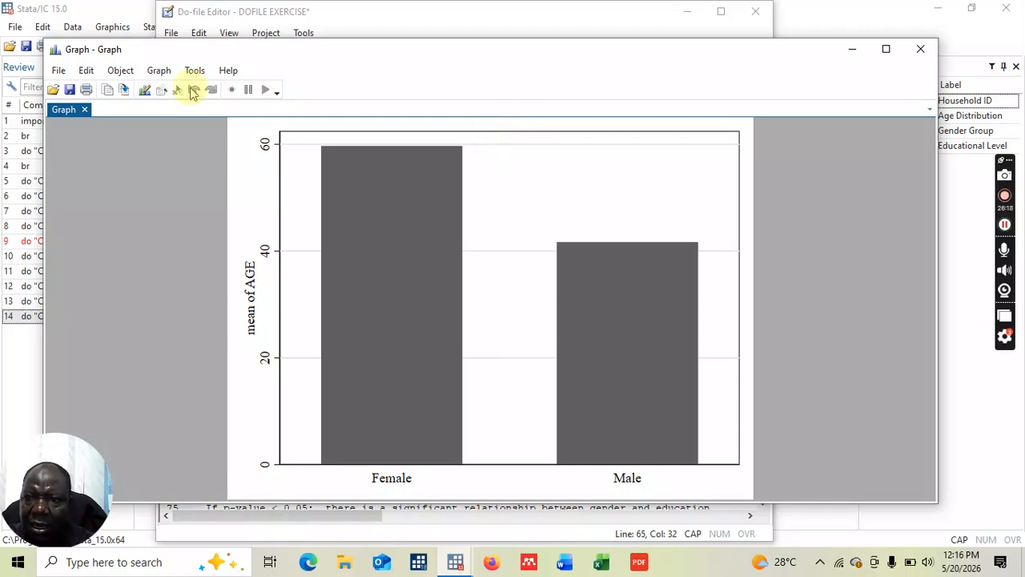
click(144, 88)
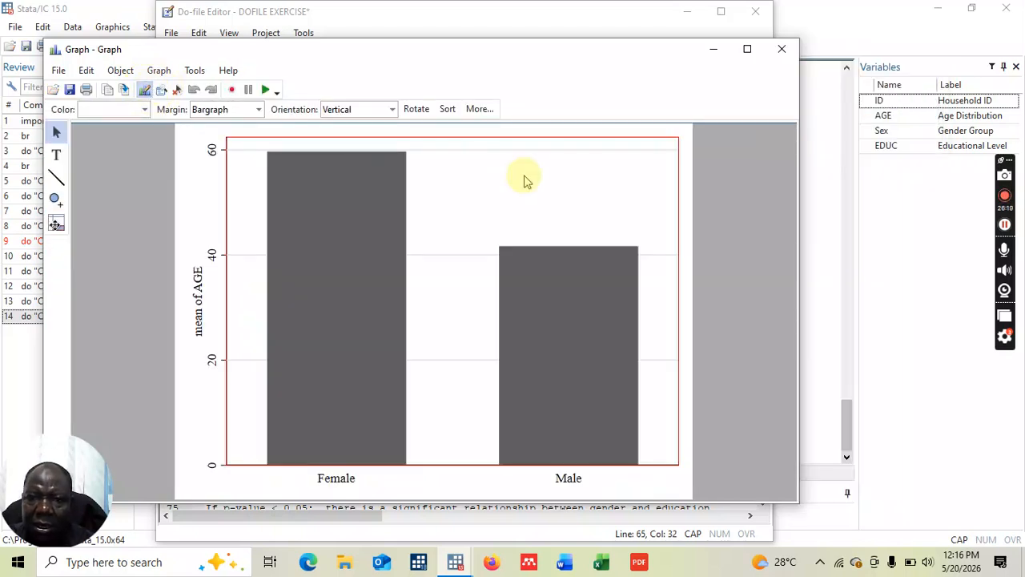
double_click(493, 139)
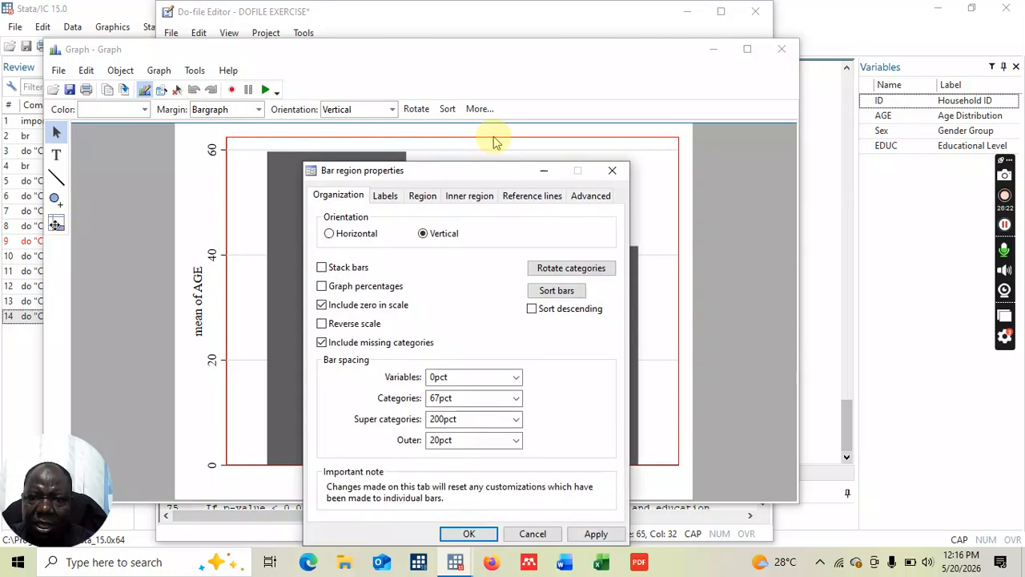
click(612, 170)
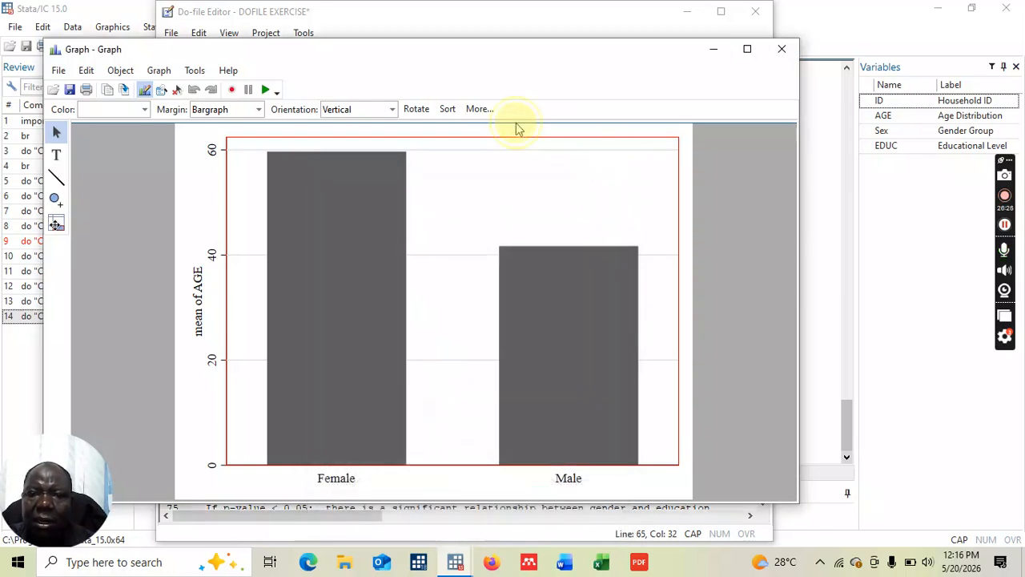
Add the overall title MEAN AGE to the bar graph through its graph properties.
double_click(490, 127)
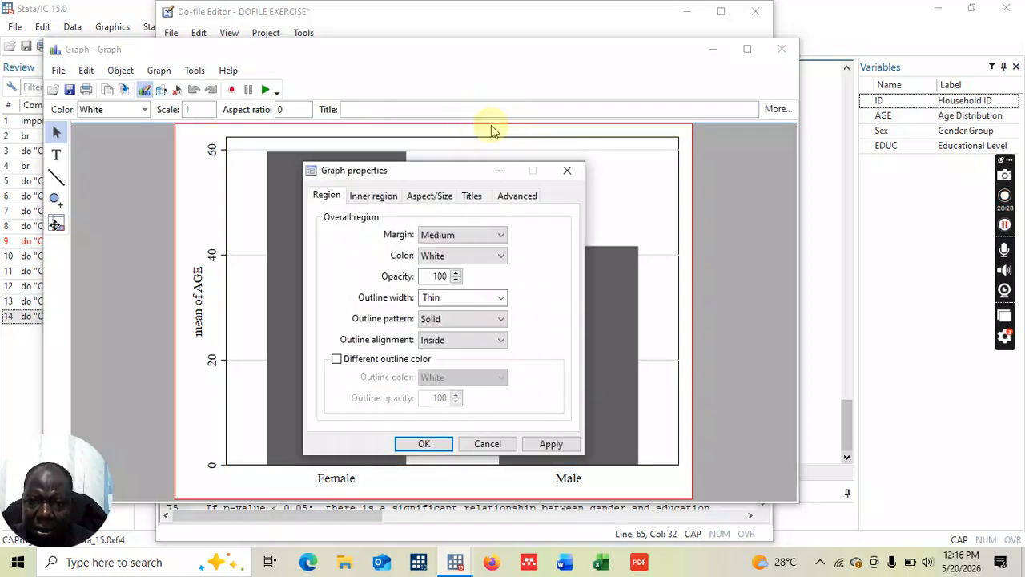
click(473, 197)
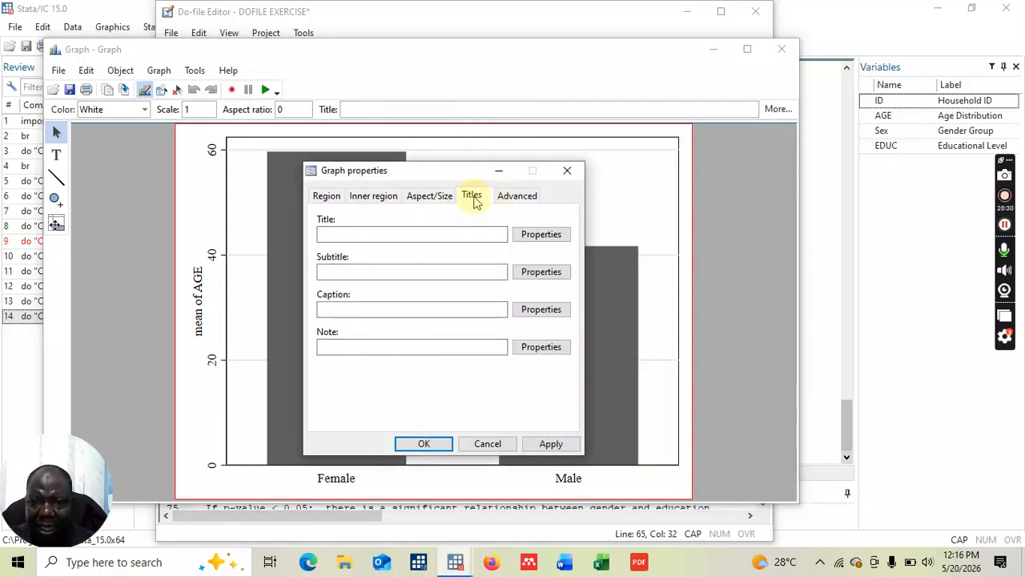
click(327, 233)
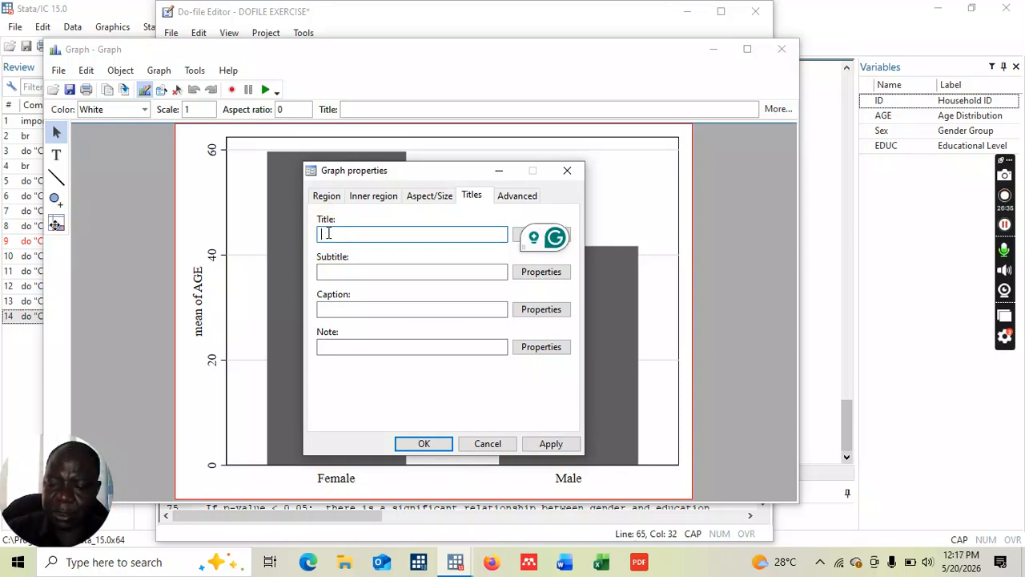
text(MEAN AGE)
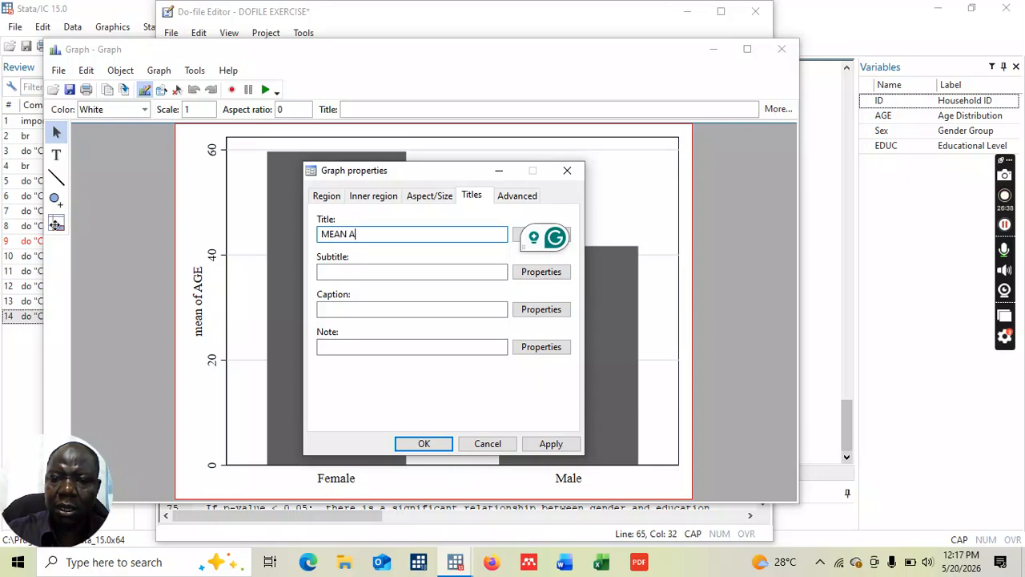
click(424, 443)
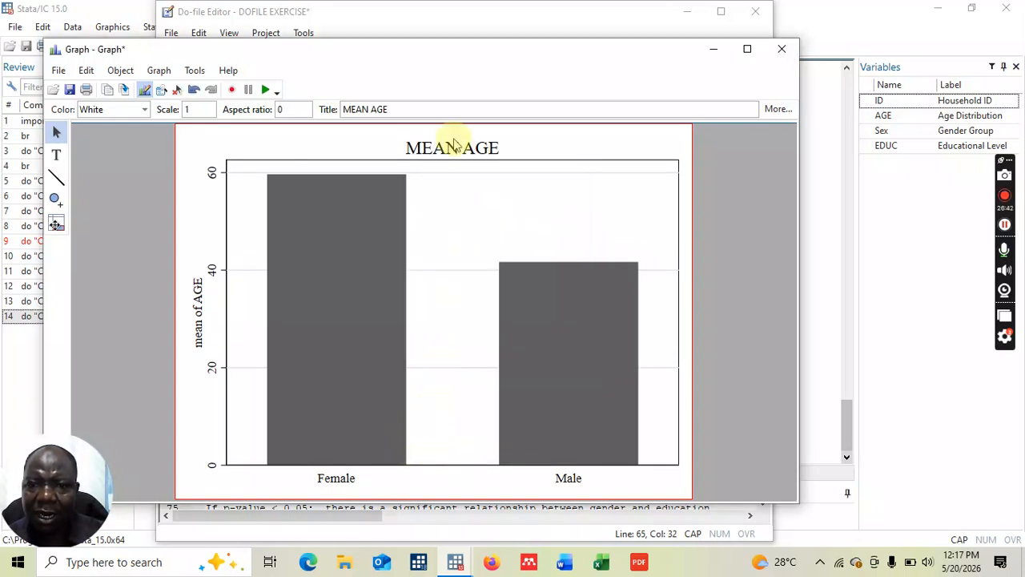
Set the text color of the bar graph's MEAN AGE title to Green.
click(452, 146)
double_click(451, 147)
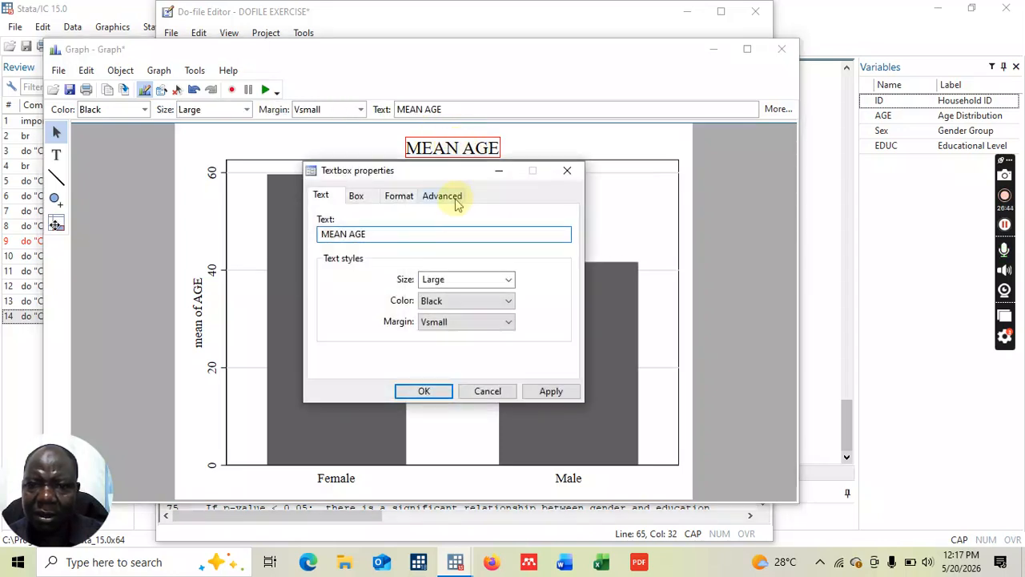
click(507, 302)
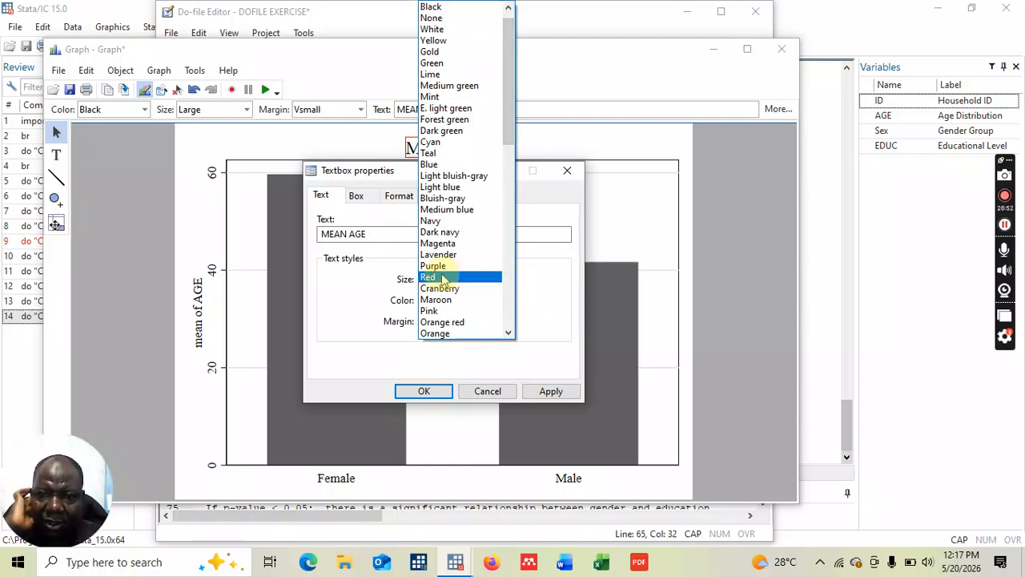
click(434, 164)
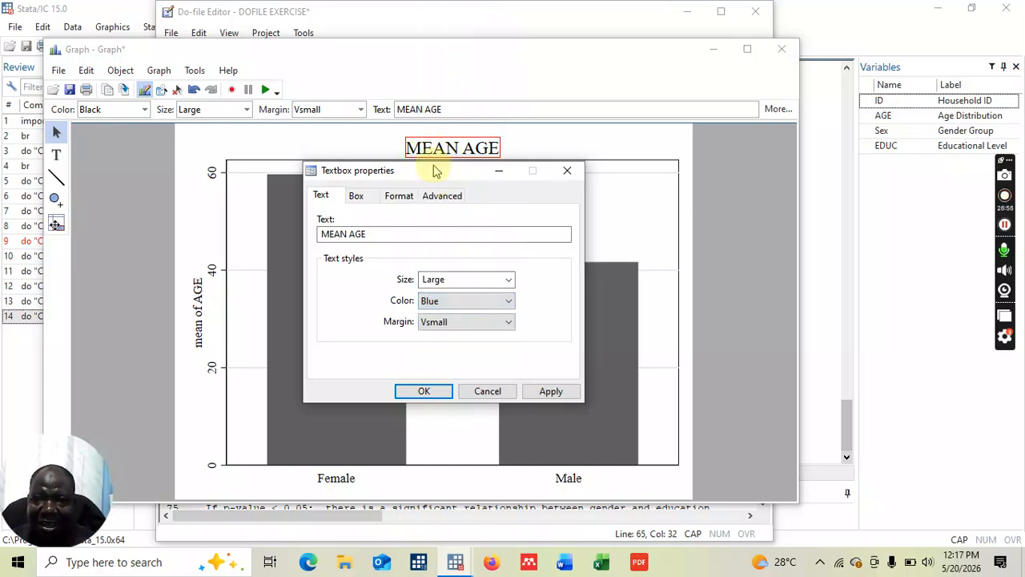
click(507, 301)
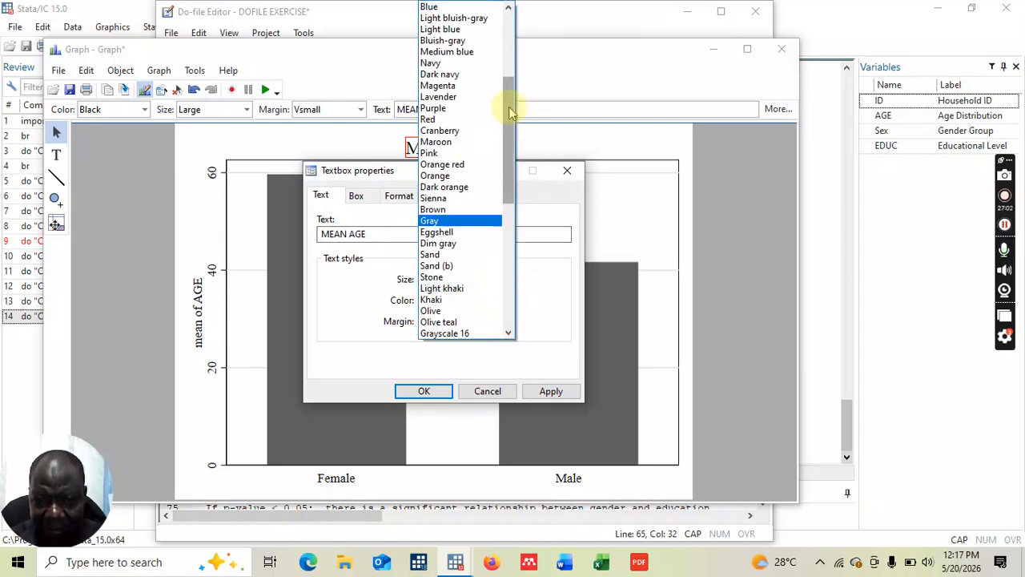
mouse_move(509, 110)
mouse_down()
mouse_move(506, 80)
mouse_move(503, 116)
mouse_up()
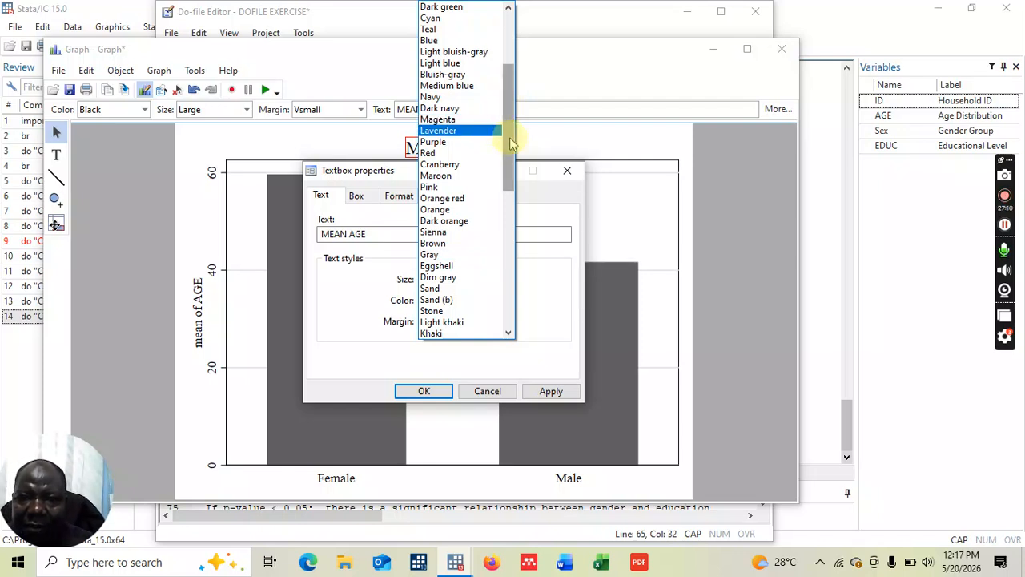
drag(509, 139, 507, 101)
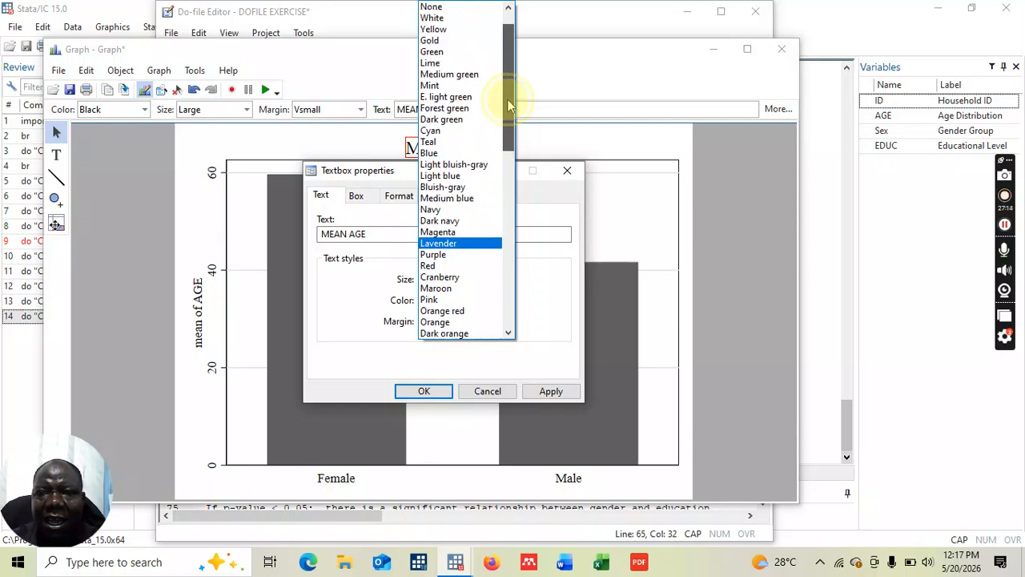
click(434, 51)
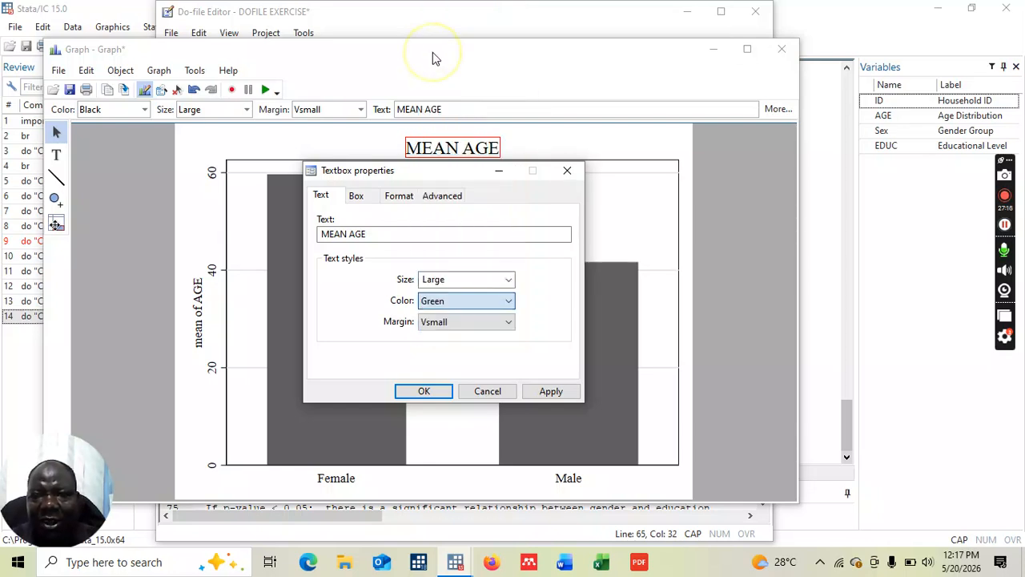
click(425, 391)
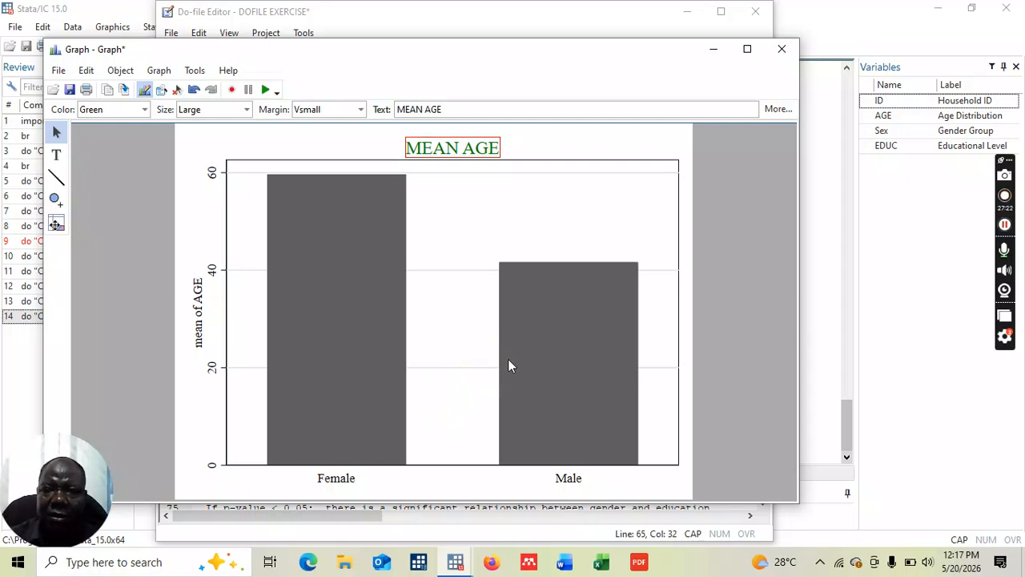
Set the fill color of the Female bar to Emerald, leaving its other rectangle properties as they are.
click(366, 314)
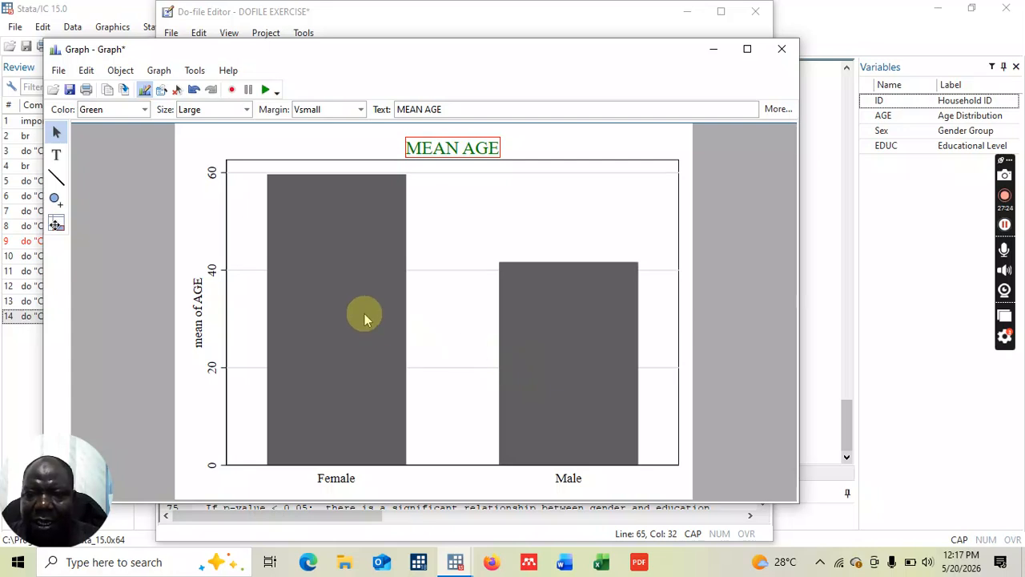
right_click(365, 317)
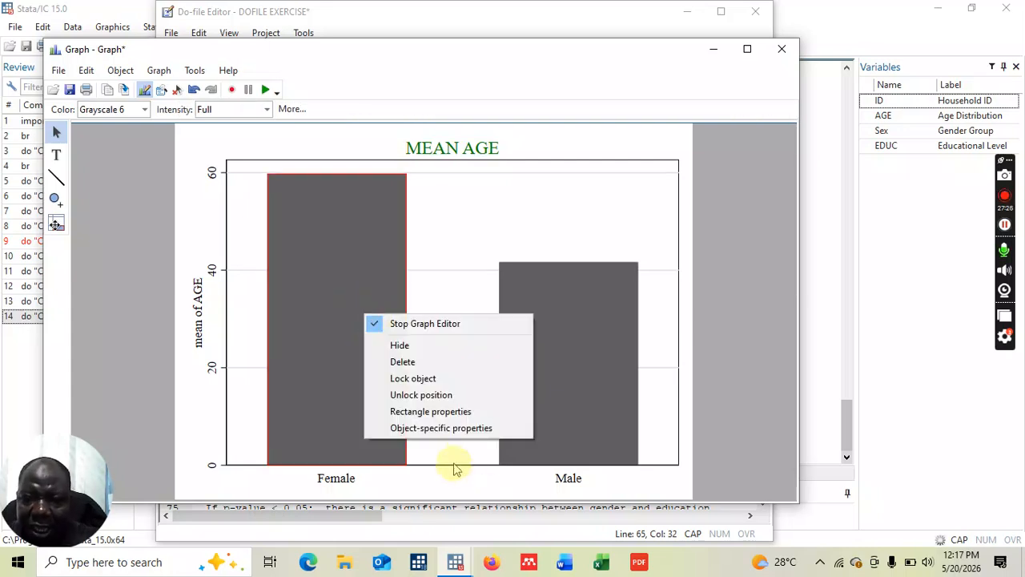
click(442, 427)
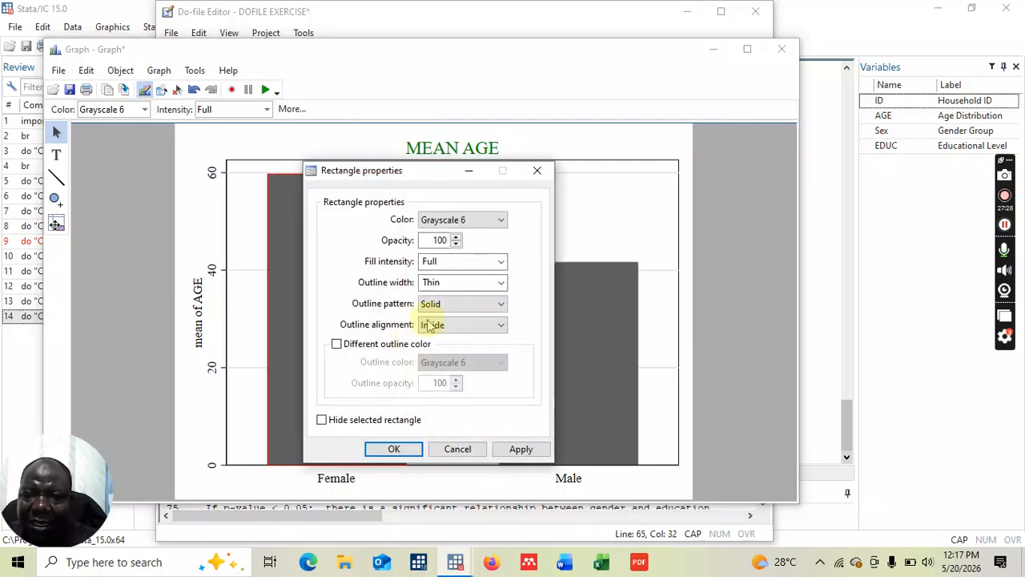
click(503, 221)
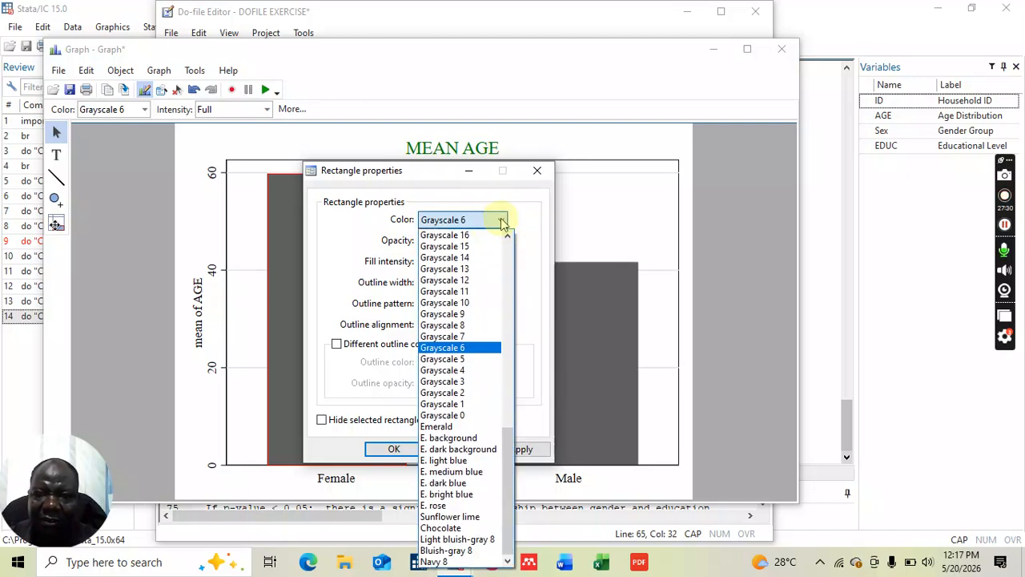
click(429, 426)
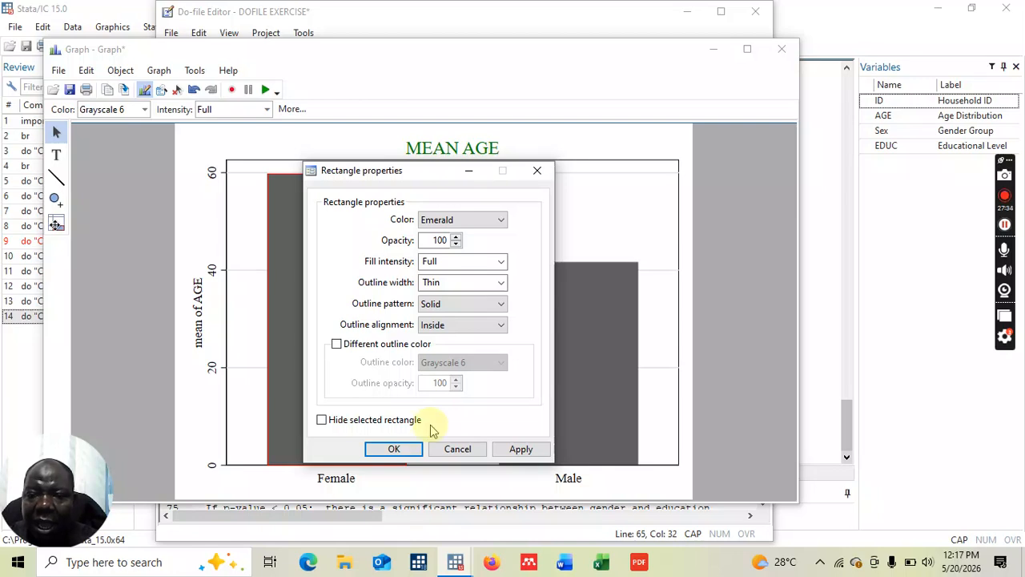
click(391, 451)
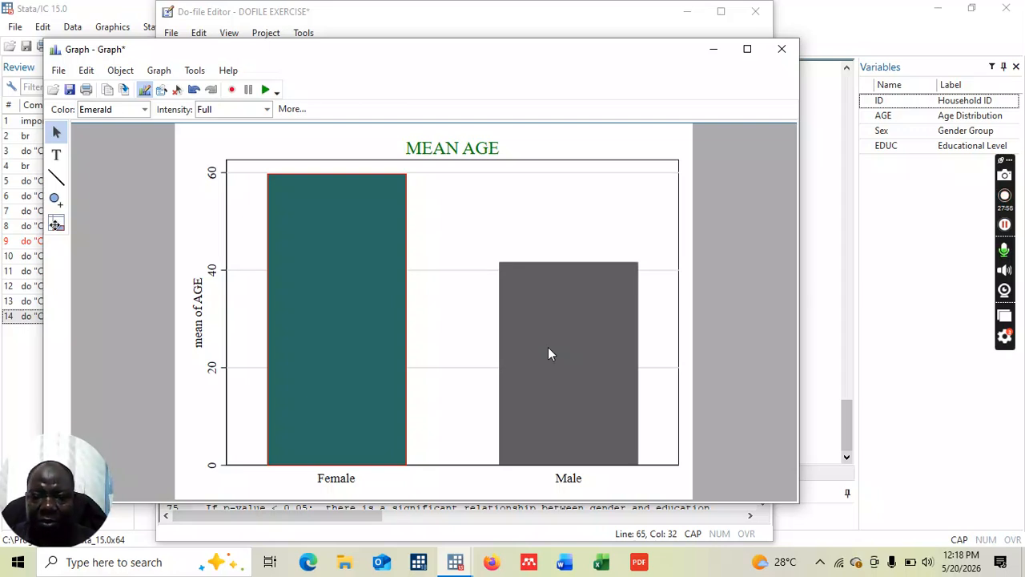
Close the edited bar graph without saving its changes and return to the DOFILE EXERCISE do-file.
click(783, 52)
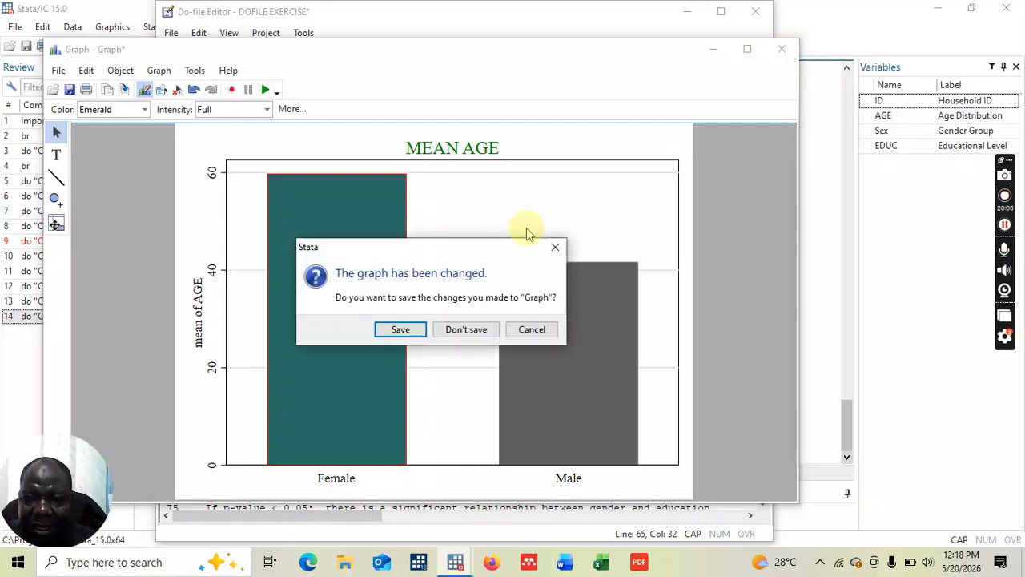
click(473, 330)
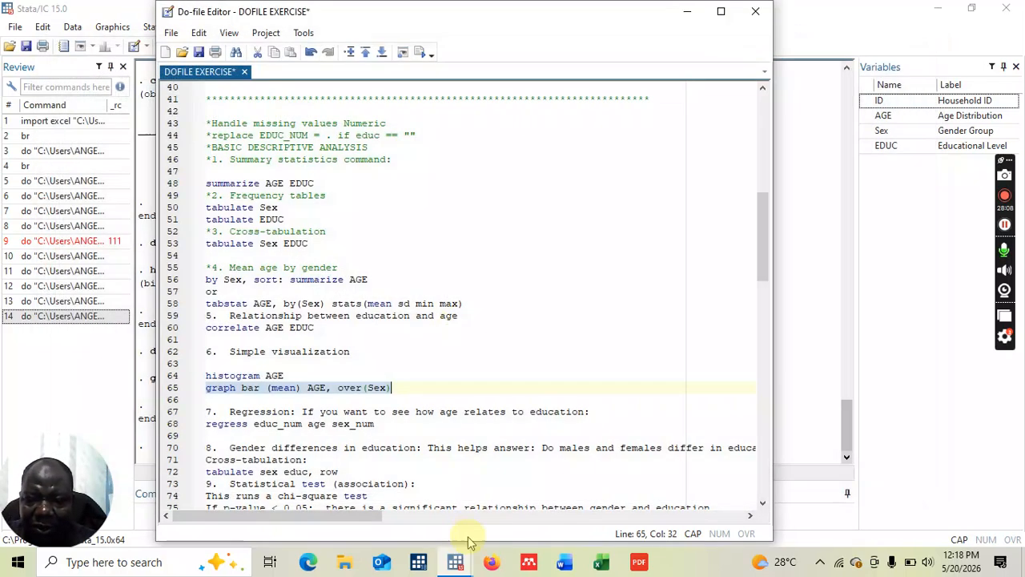
mouse_move(463, 565)
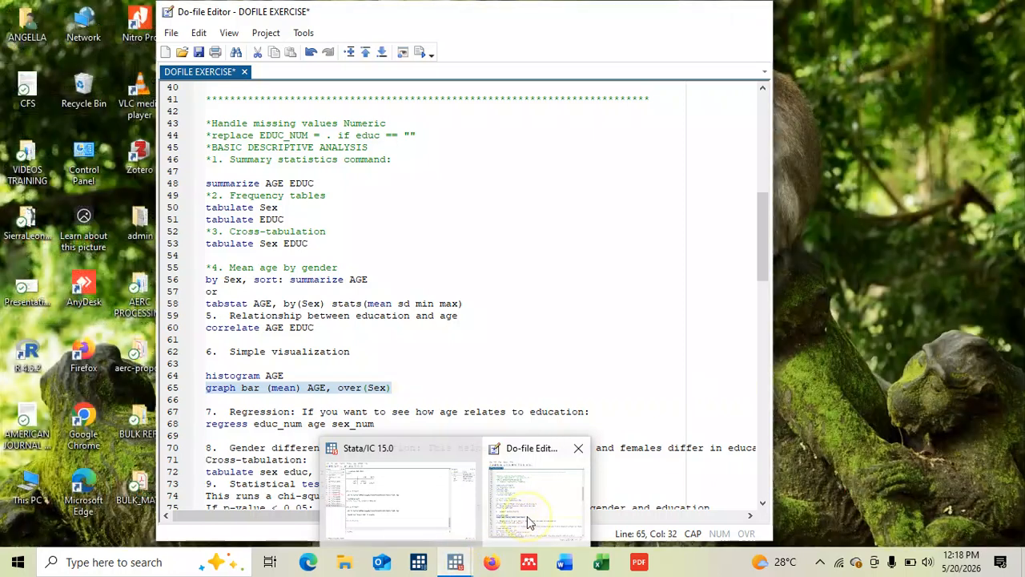
click(527, 515)
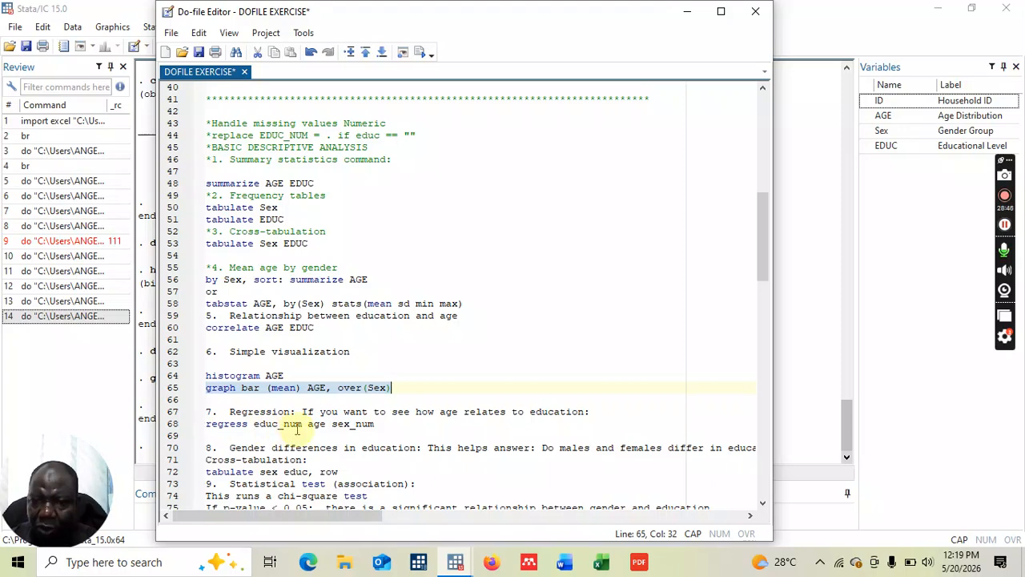
Replace educ_num with EDUC in the do-file's regress command on line 68.
click(302, 424)
key(BackSpace)
key(BackSpace)
key(BackSpace)
key(BackSpace)
key(BackSpace)
key(BackSpace)
key(BackSpace)
key(BackSpace)
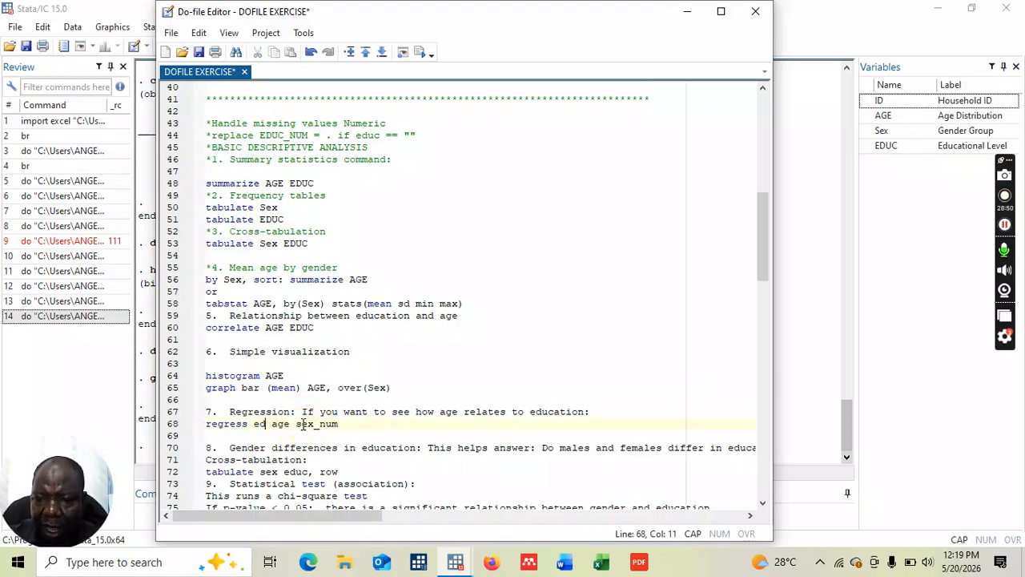
text(ED)
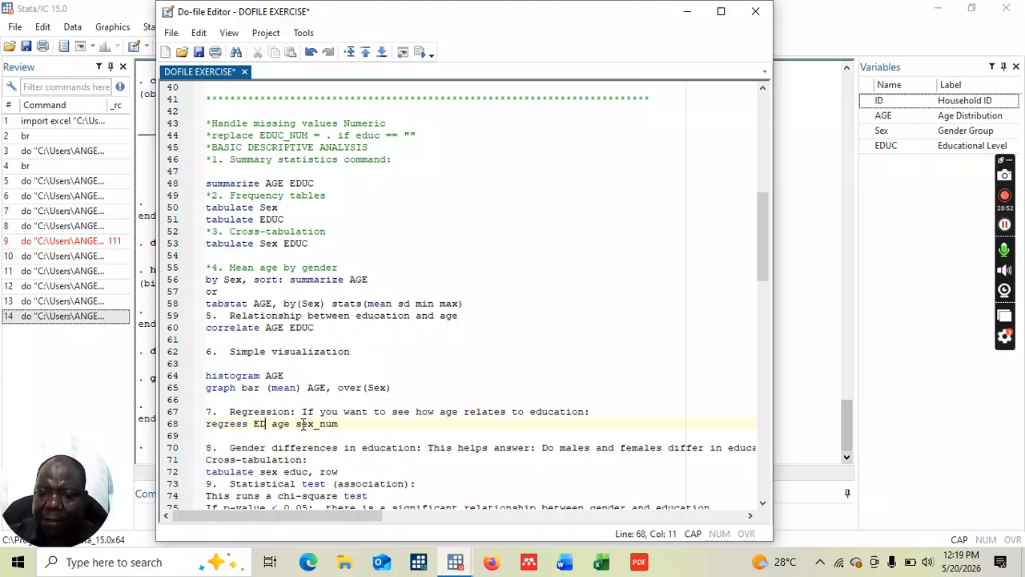
text(UC)
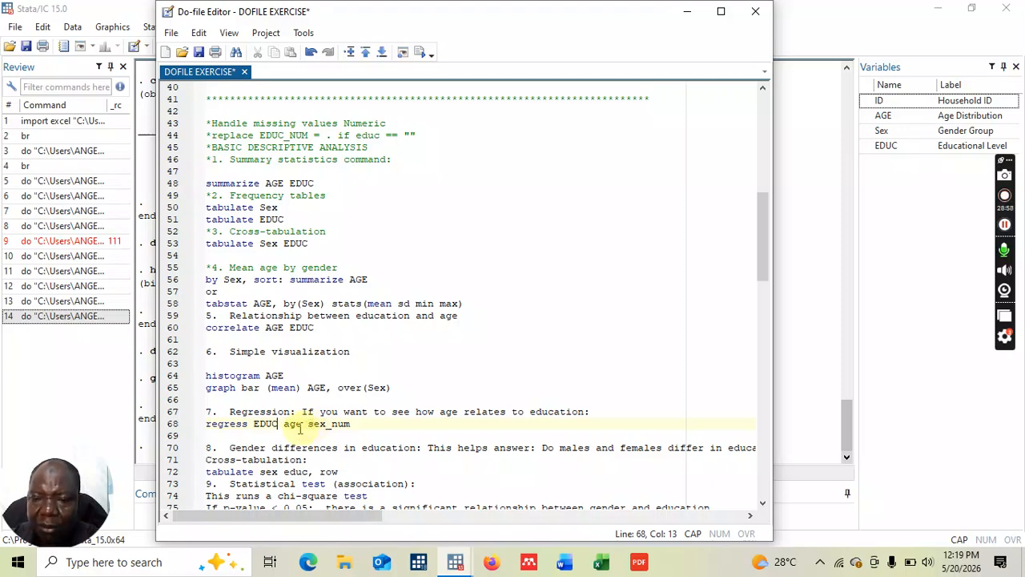
Replace the predictors age and sex_num so the regression command reads regress EDUC AGE Sex.
click(301, 424)
key(BackSpace)
key(BackSpace)
key(BackSpace)
text(AGE)
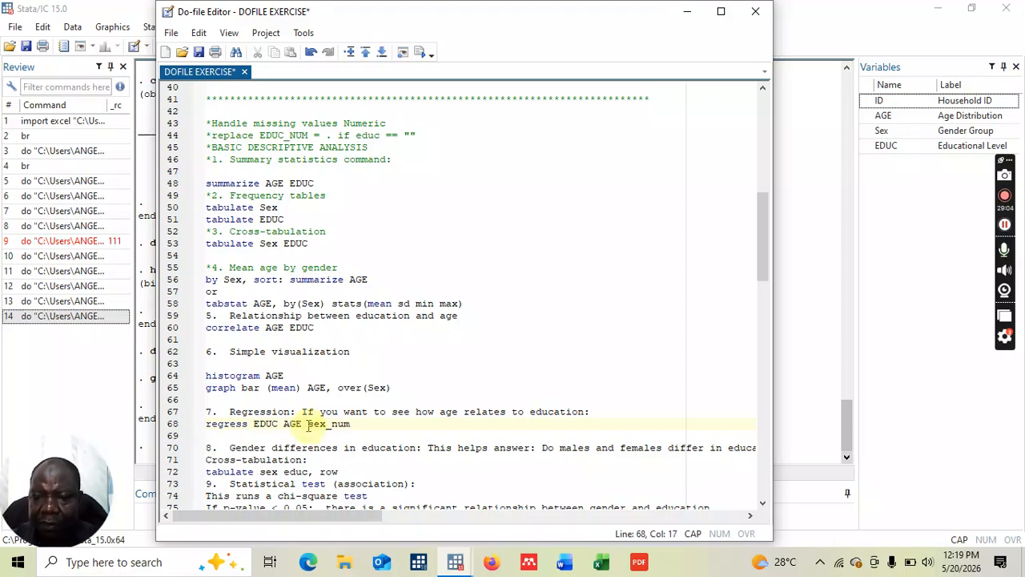
click(352, 424)
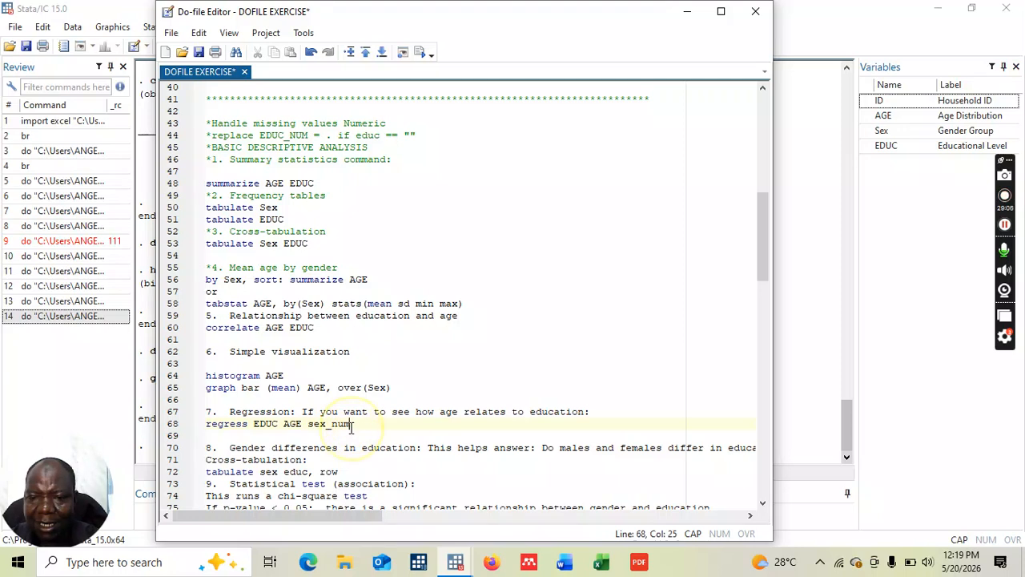
key(BackSpace)
key(BackSpace)
key(BackSpace)
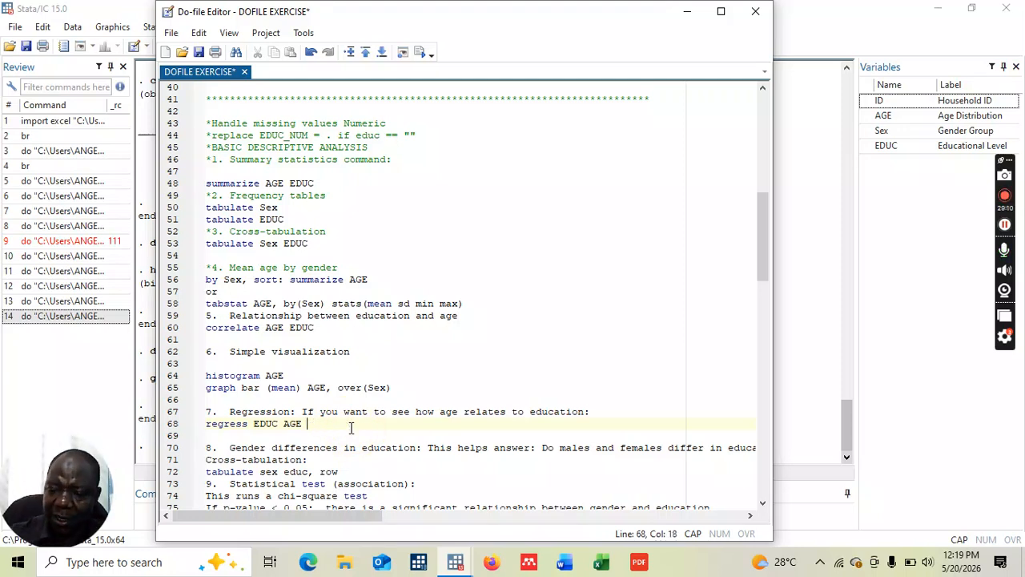
text(S)
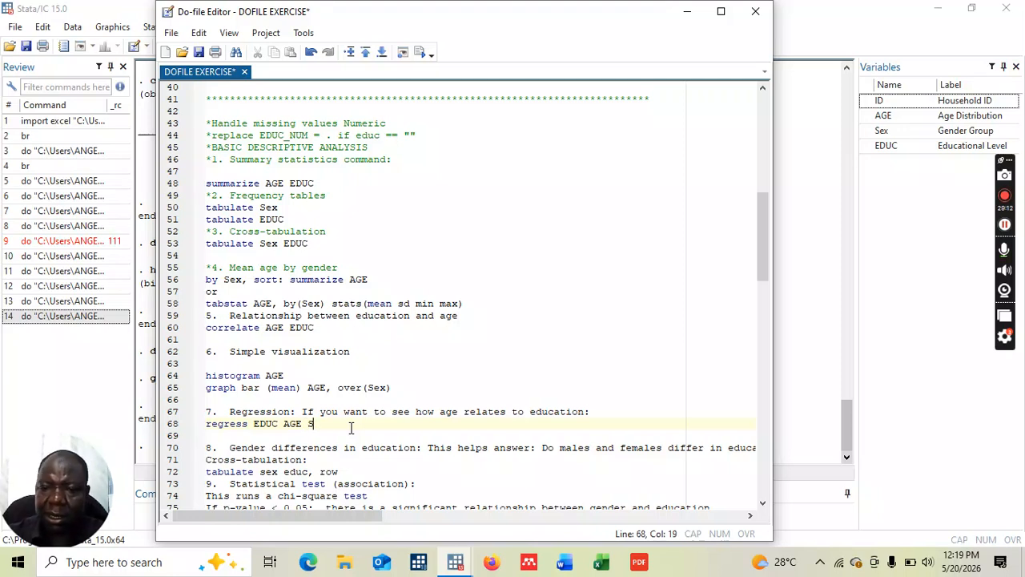
text(ex)
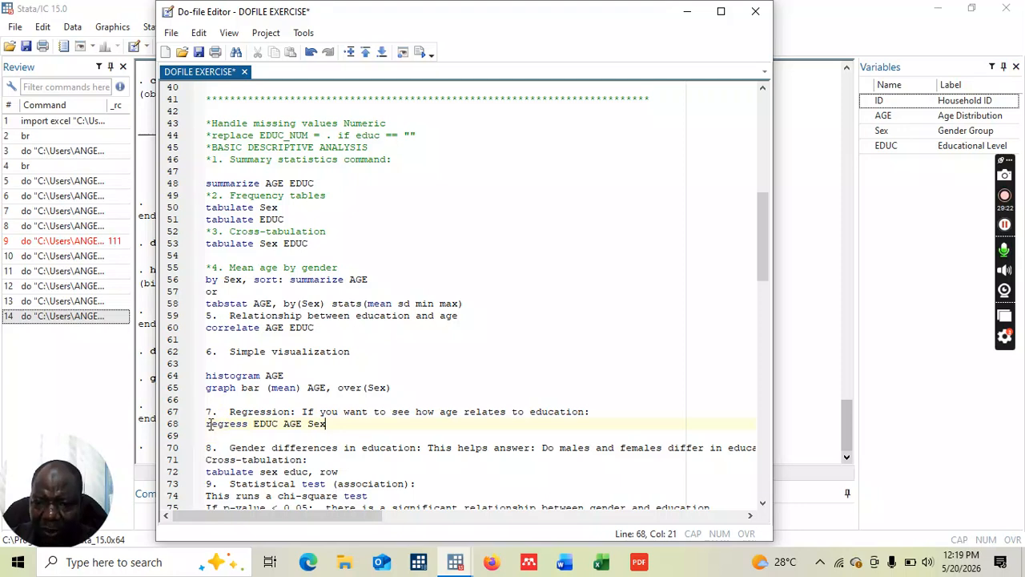
Execute only the regress EDUC AGE Sex line and bring the regression output into view.
drag(206, 423, 358, 424)
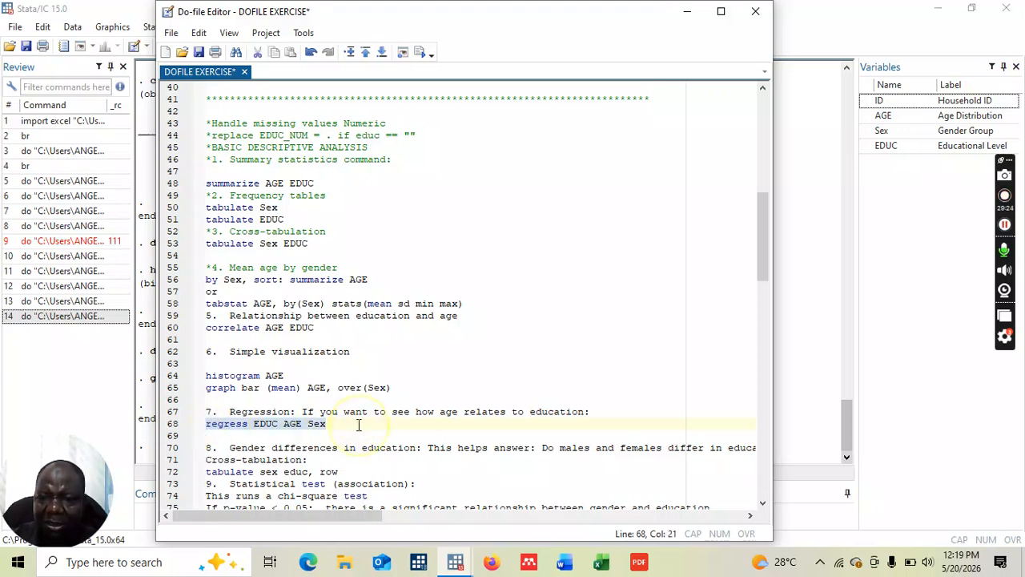
click(422, 54)
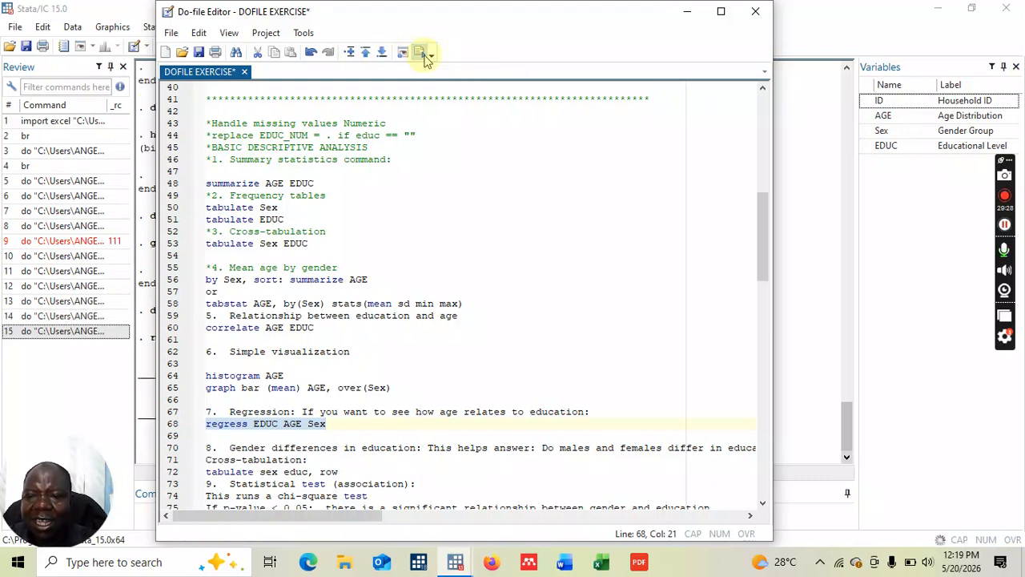
click(687, 18)
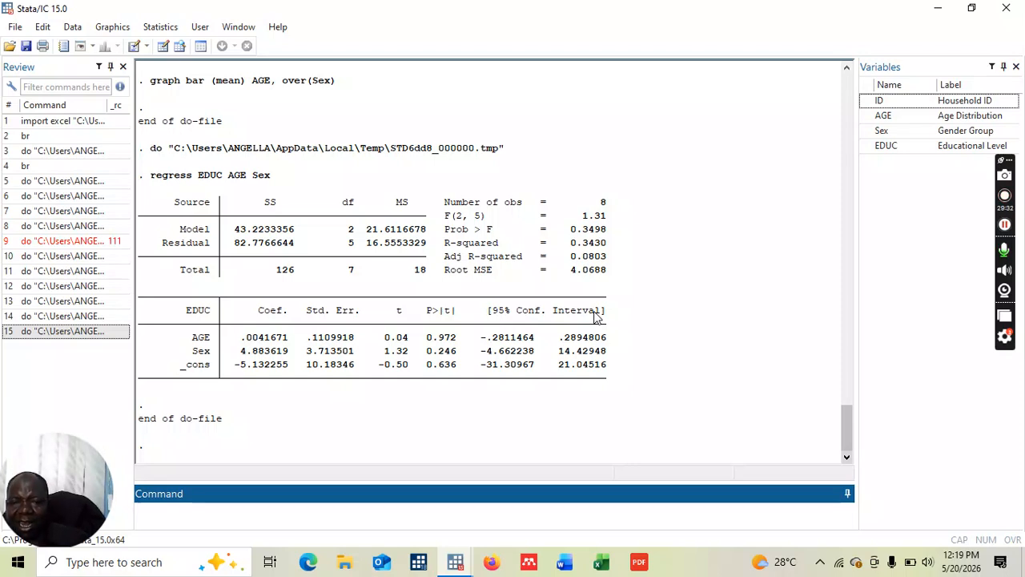